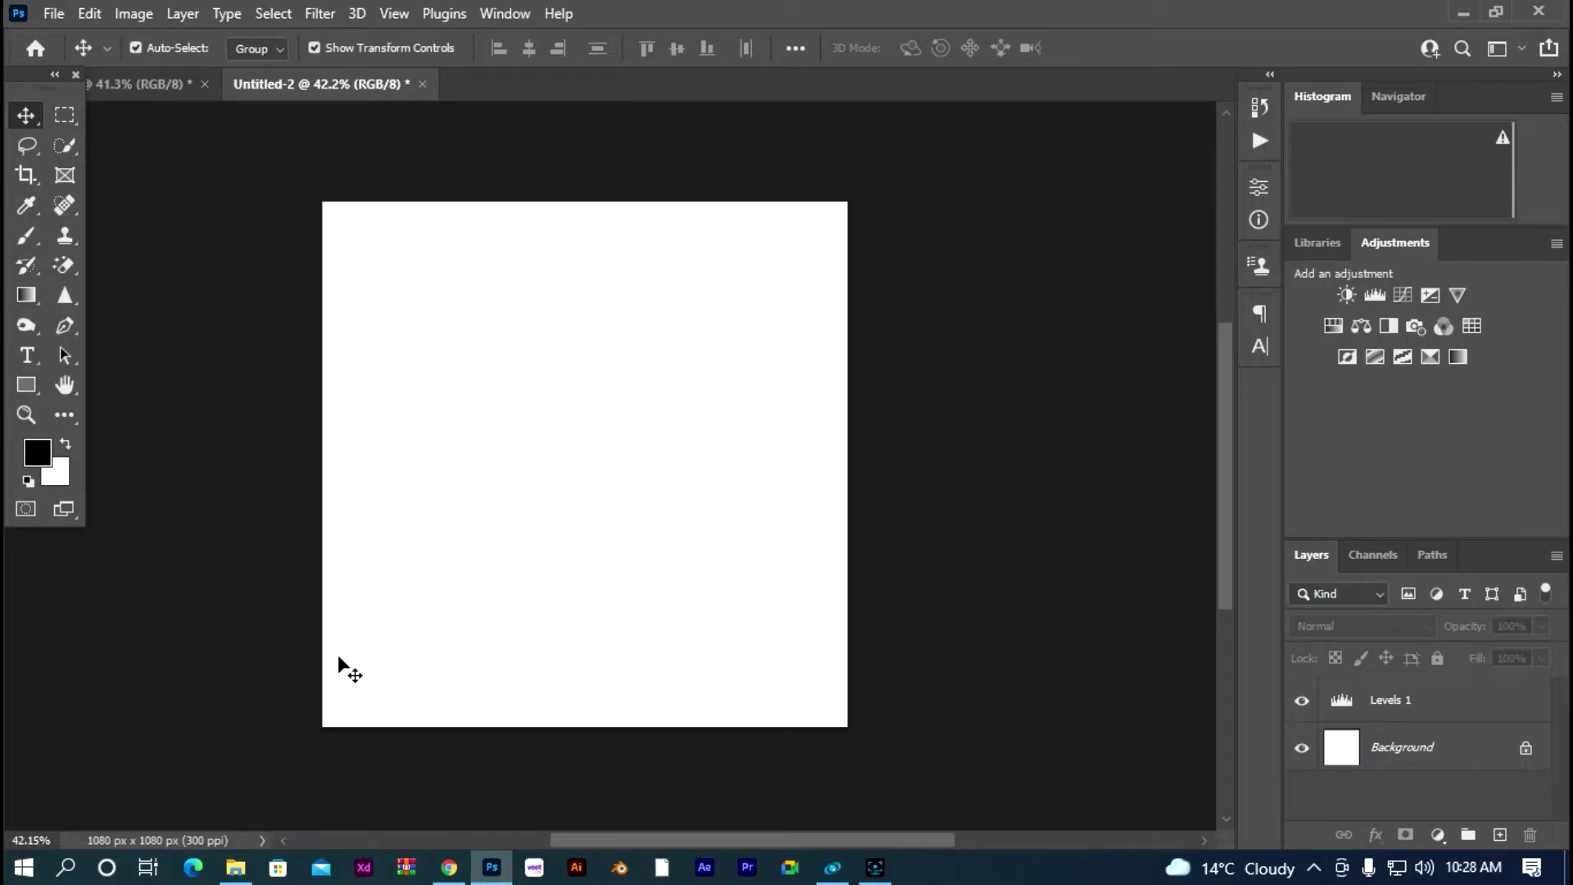
Step: Add a Gradient Fill layer above the Background layer
{"action": "left_click", "coordinate": [521, 223]}
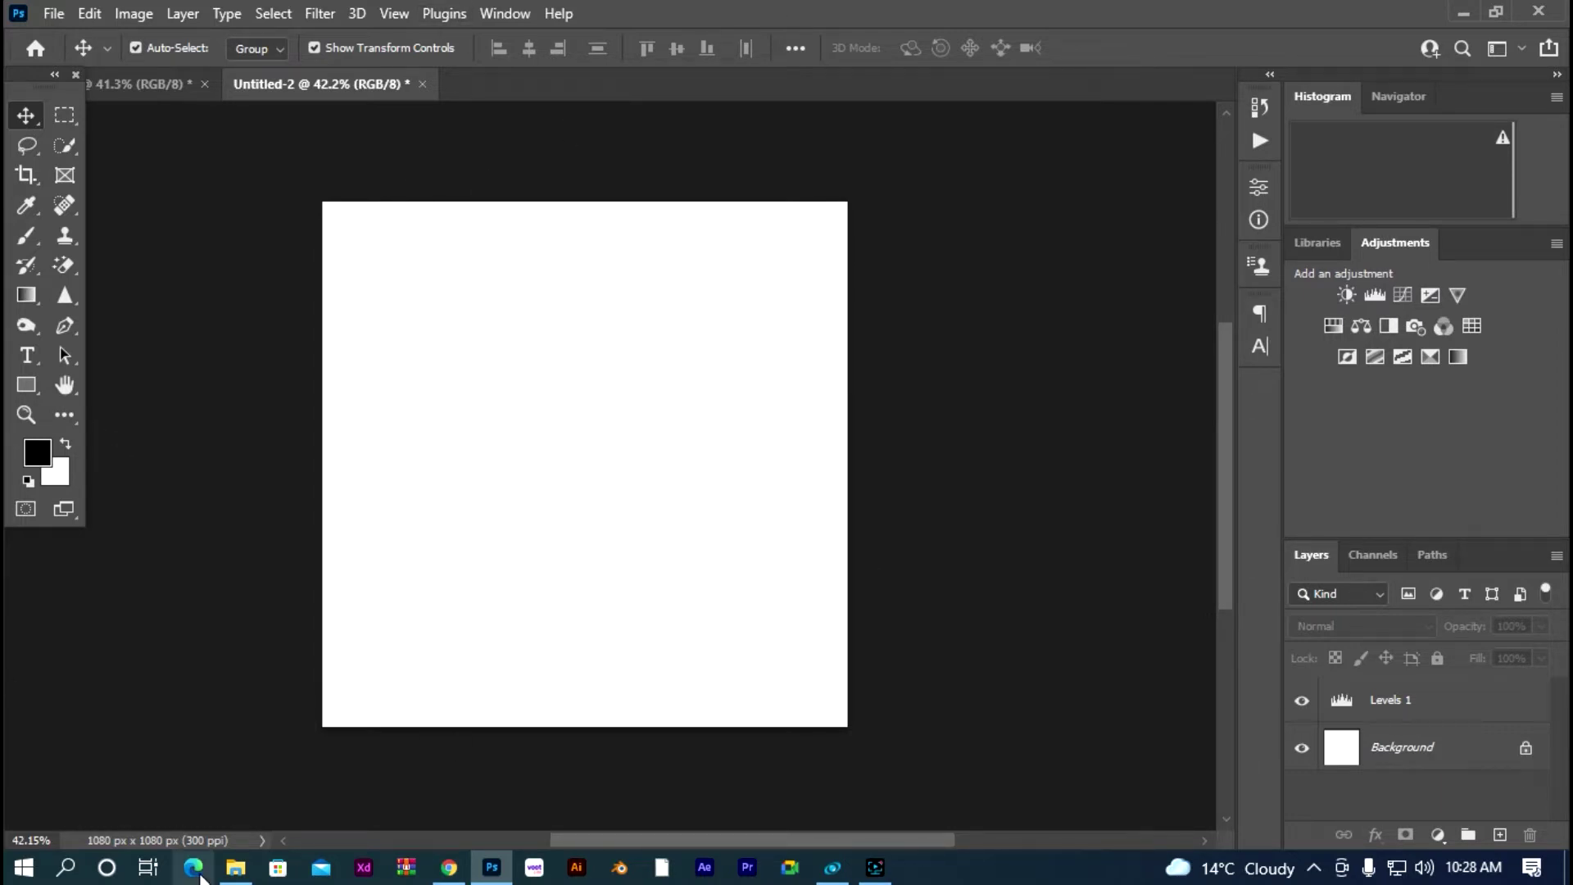
{"action": "left_click", "coordinate": [1395, 749]}
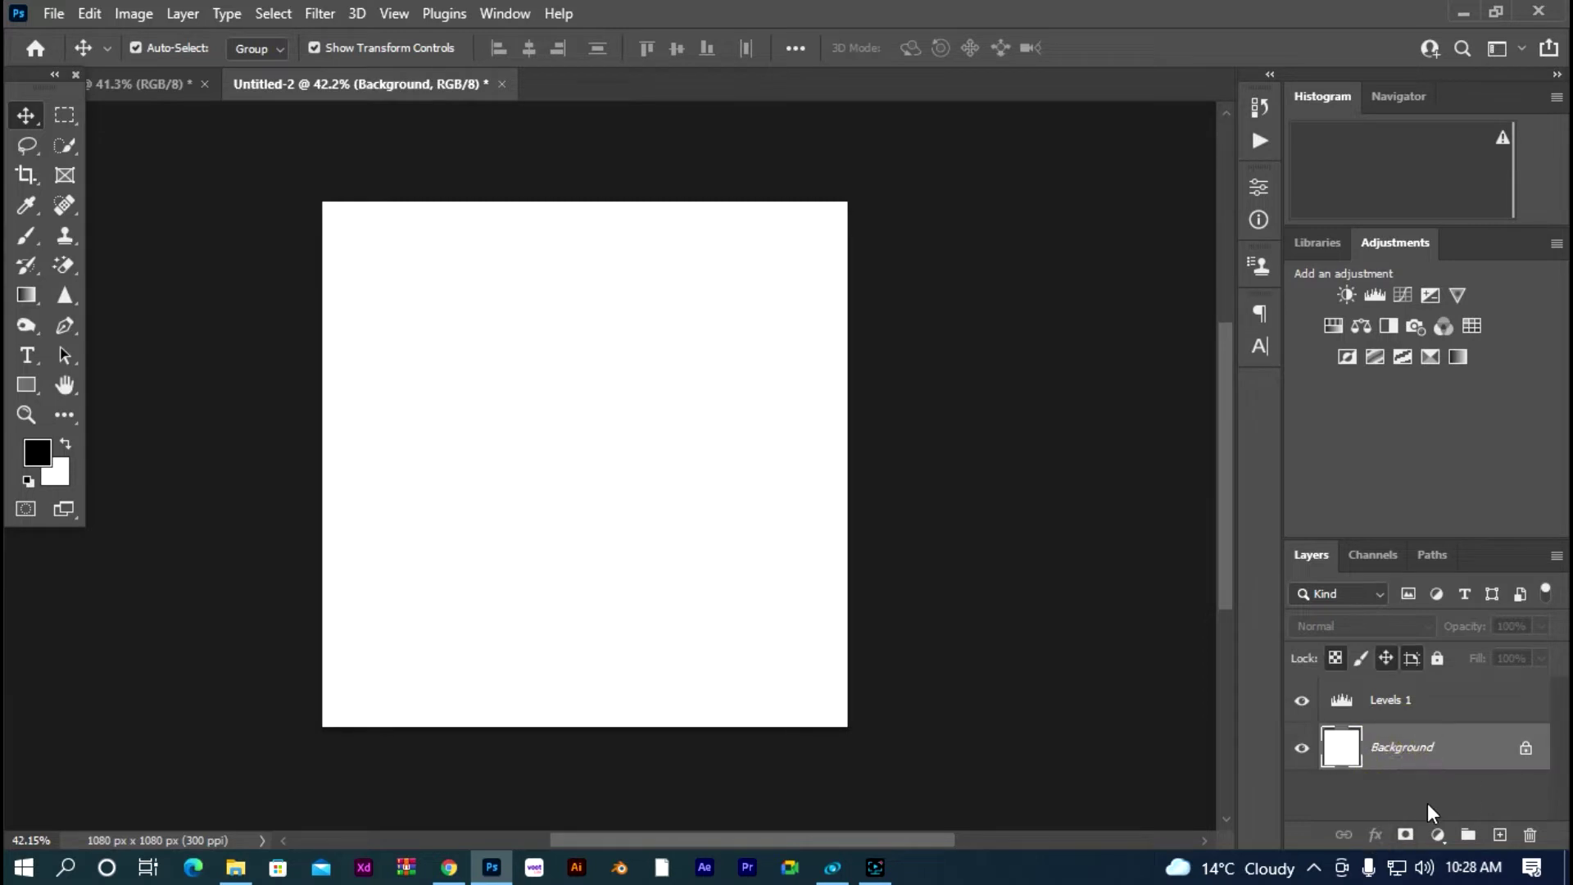
{"action": "right_click", "coordinate": [1457, 773]}
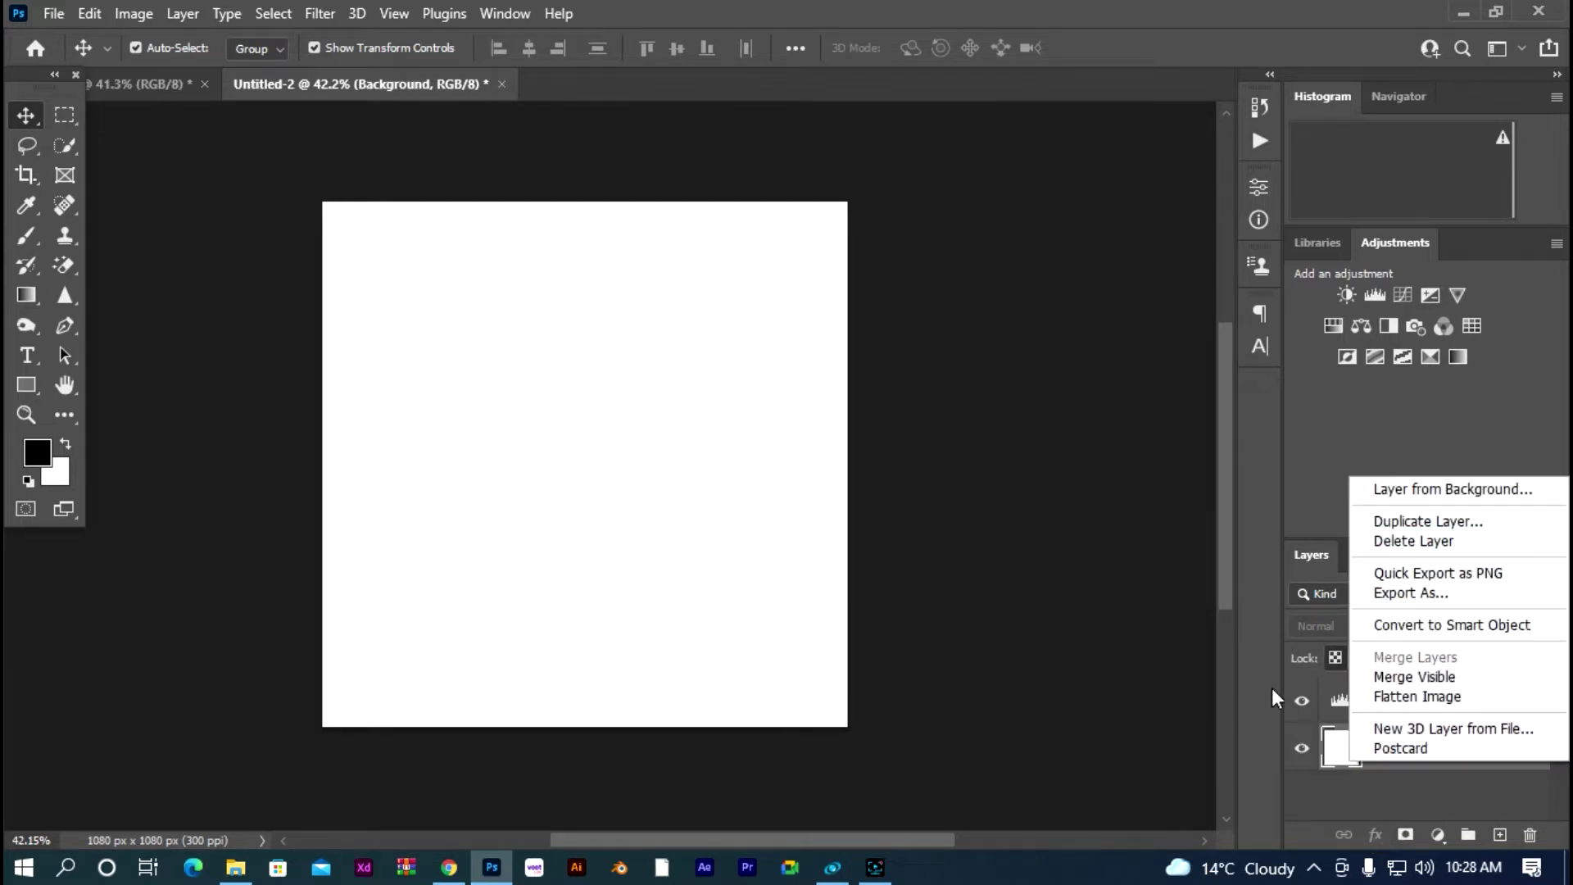
{"action": "left_click", "coordinate": [1389, 799]}
{"action": "left_click", "coordinate": [1438, 835]}
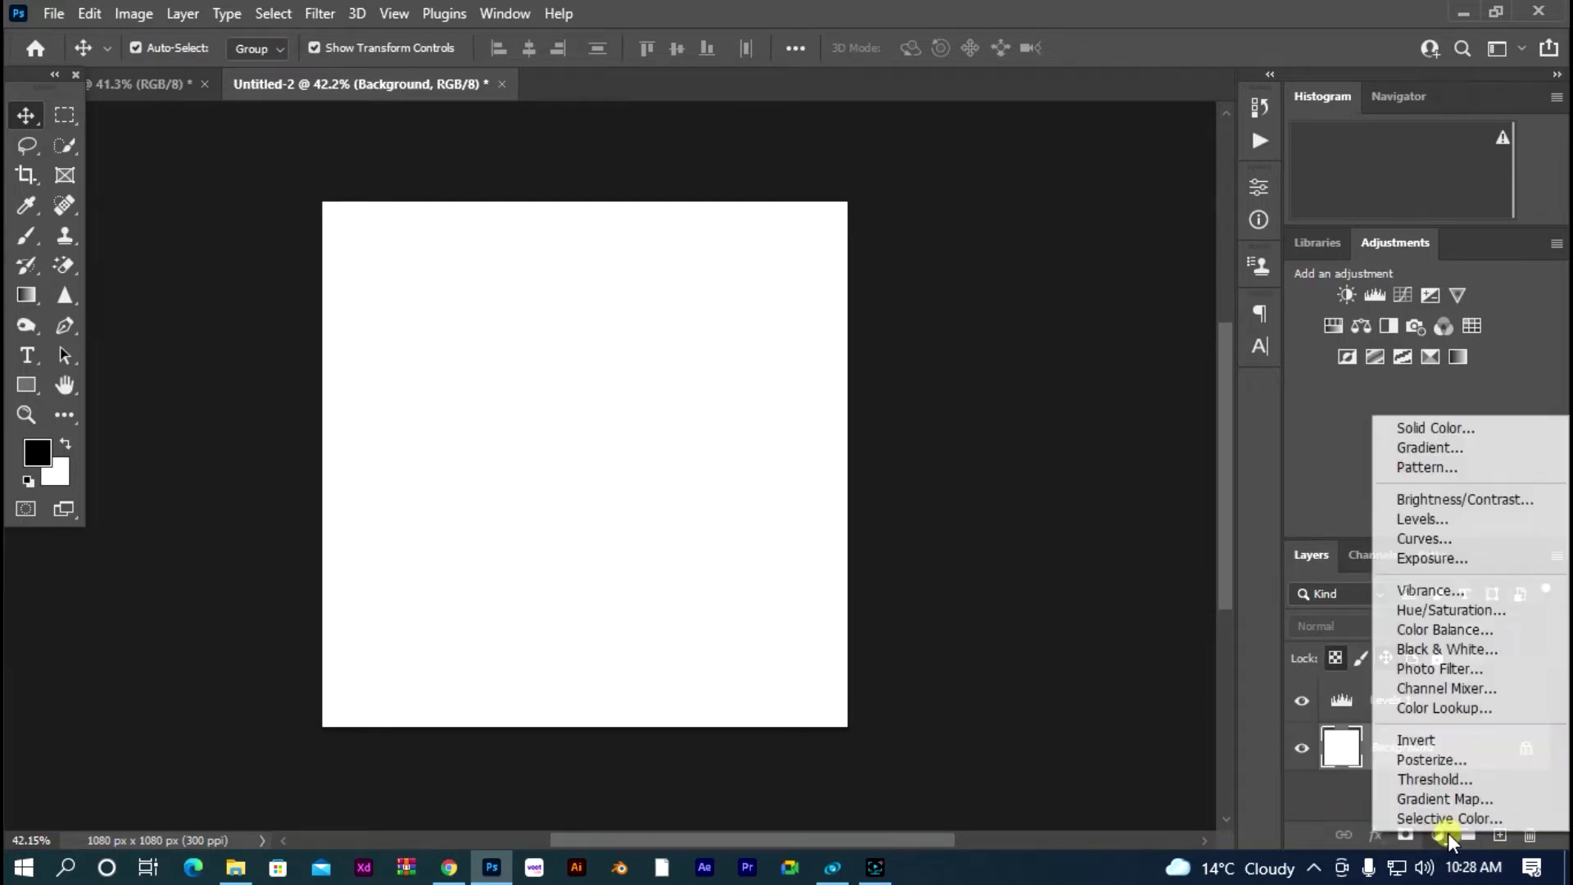
{"action": "left_click", "coordinate": [1467, 448]}
Step: In the Gradient Editor, pick the Purple_04 preset from the Purples group
{"action": "left_click_drag", "start_coordinate": [1370, 137], "coordinate": [1047, 153]}
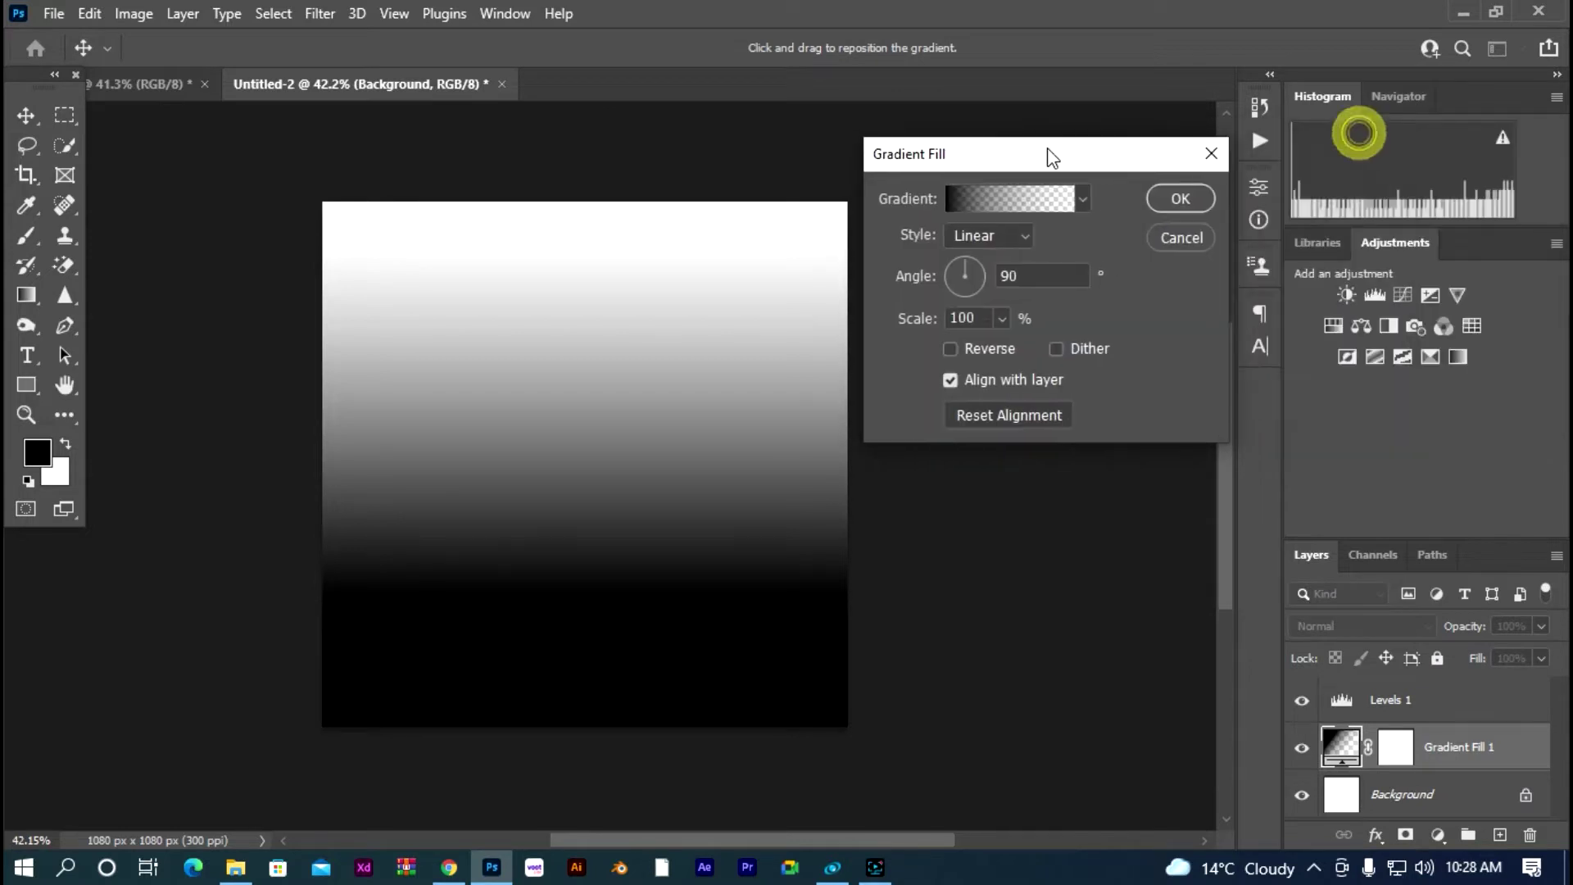
{"action": "left_click", "coordinate": [1028, 197]}
{"action": "left_click", "coordinate": [965, 233]}
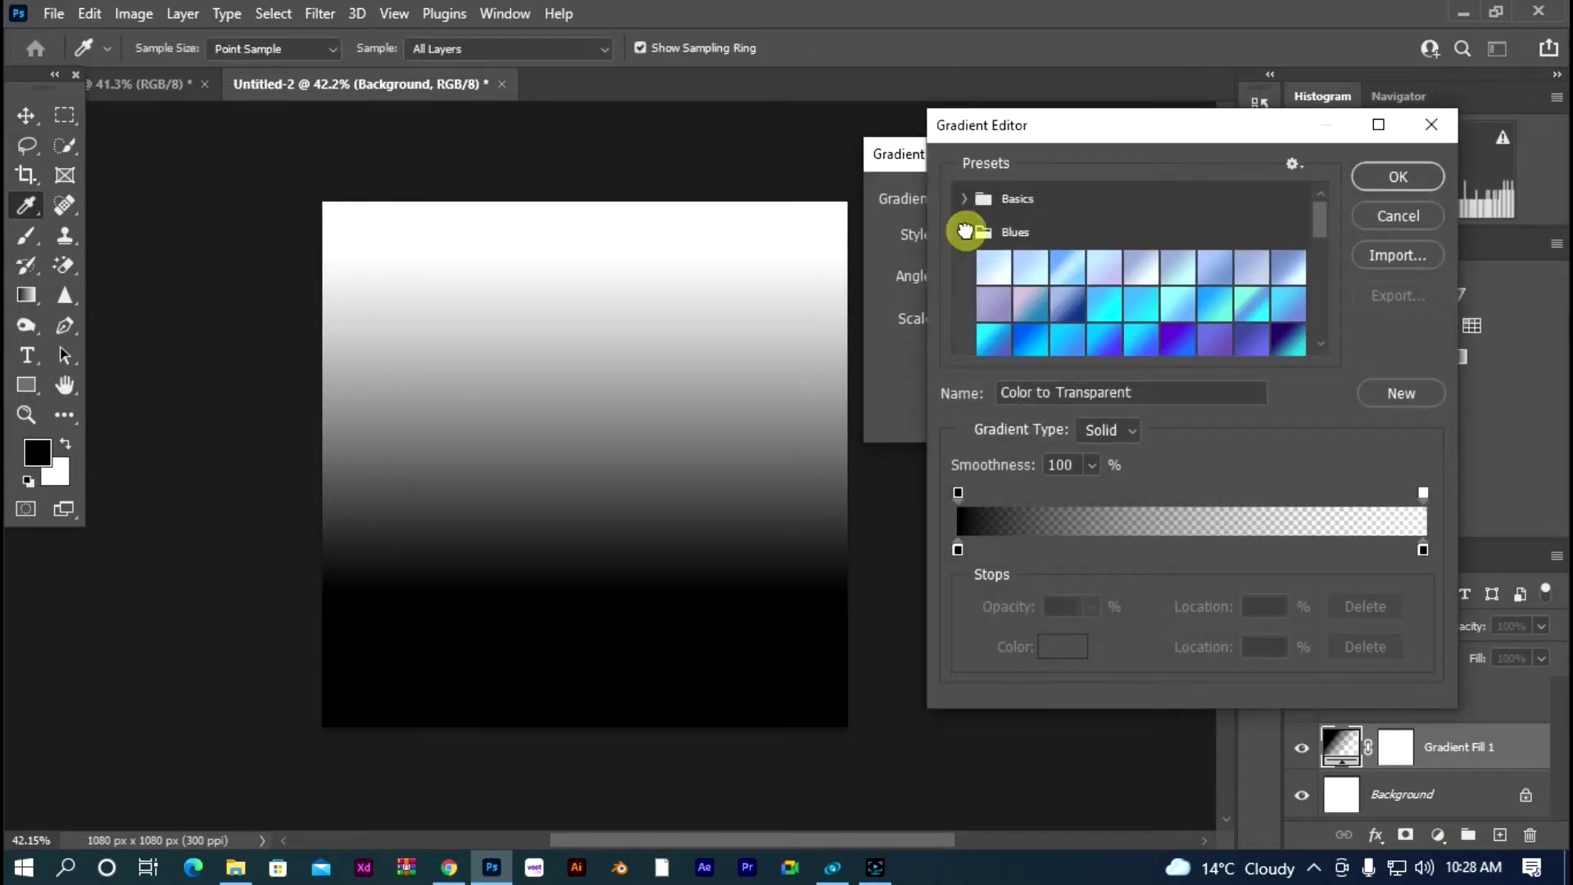
{"action": "left_click", "coordinate": [965, 233]}
{"action": "left_click", "coordinate": [967, 267]}
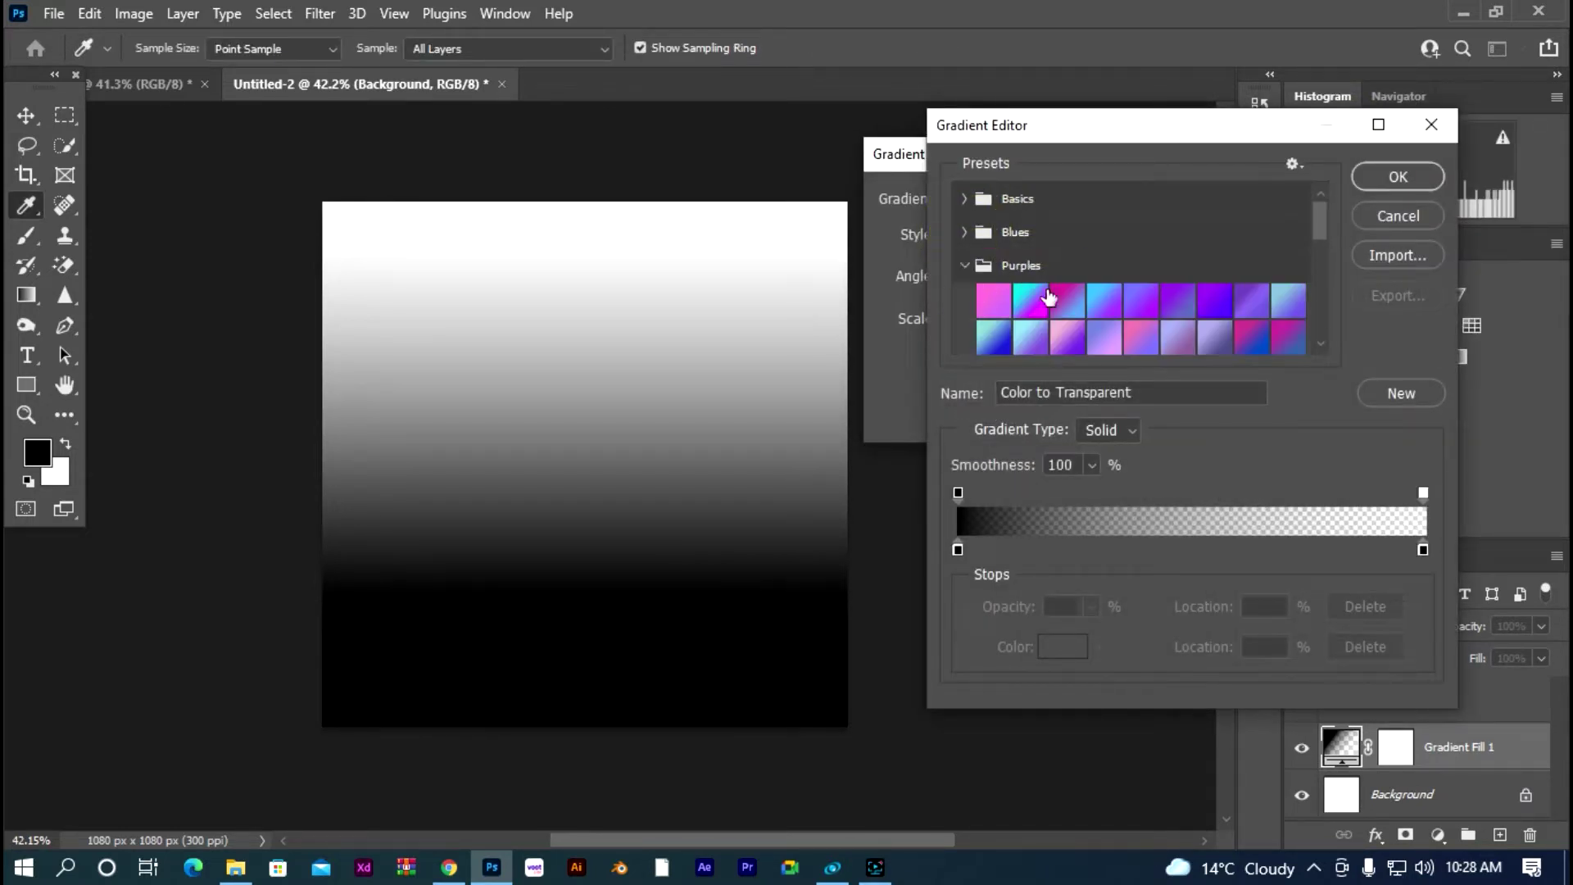
{"action": "left_click", "coordinate": [1090, 302]}
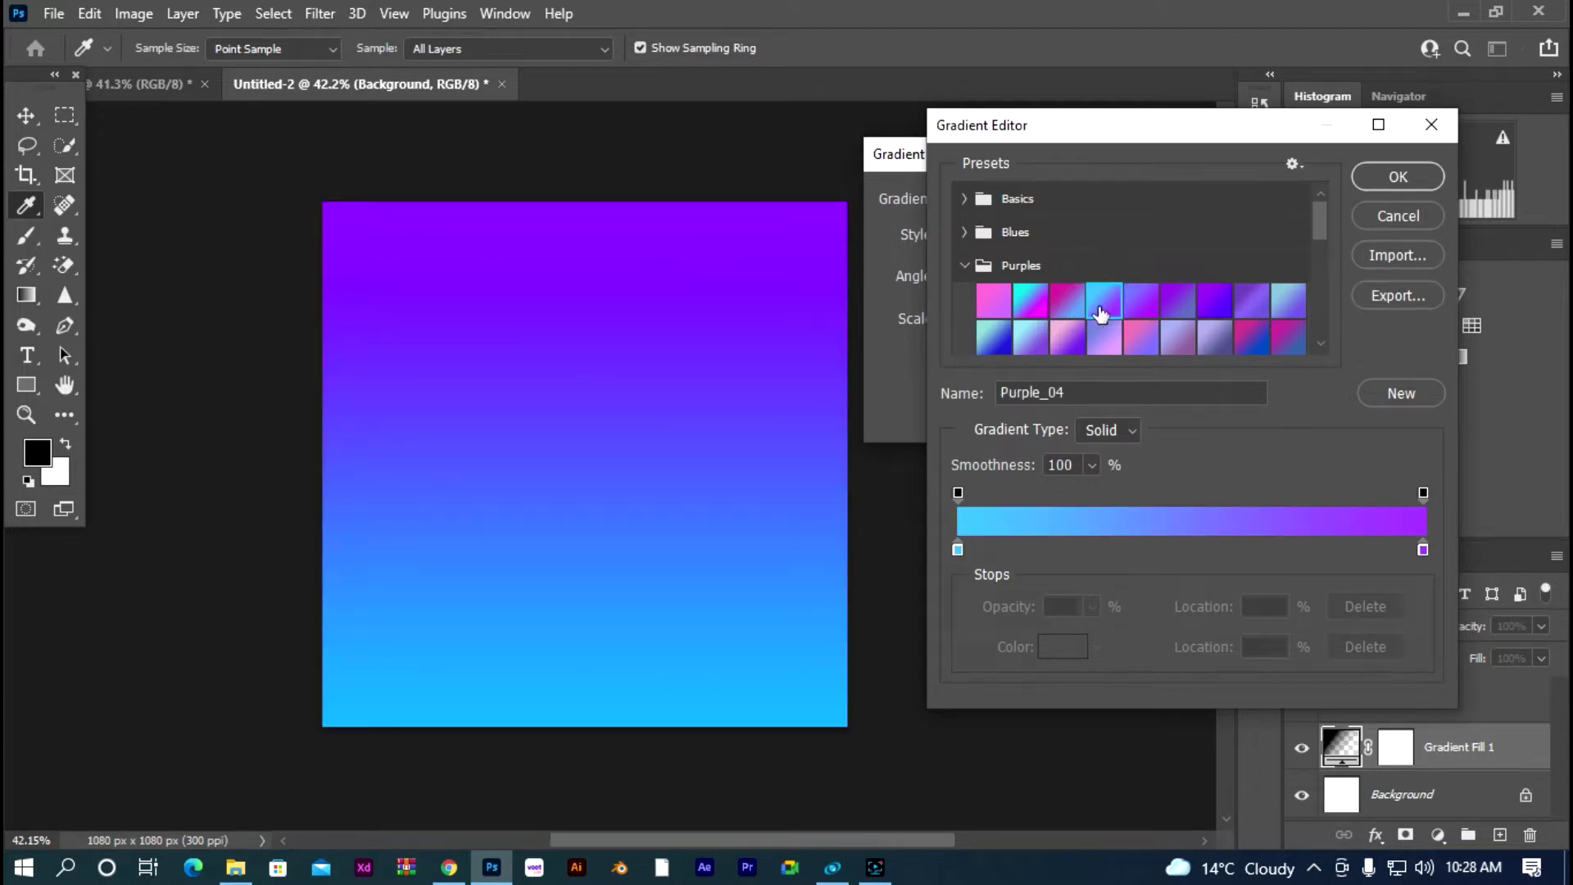
{"action": "left_click", "coordinate": [1138, 311]}
{"action": "left_click", "coordinate": [1106, 304]}
Step: Preview other purple presets and the left stop colour, then settle back on Purple_04
{"action": "left_click", "coordinate": [1065, 305]}
{"action": "left_click", "coordinate": [1117, 292]}
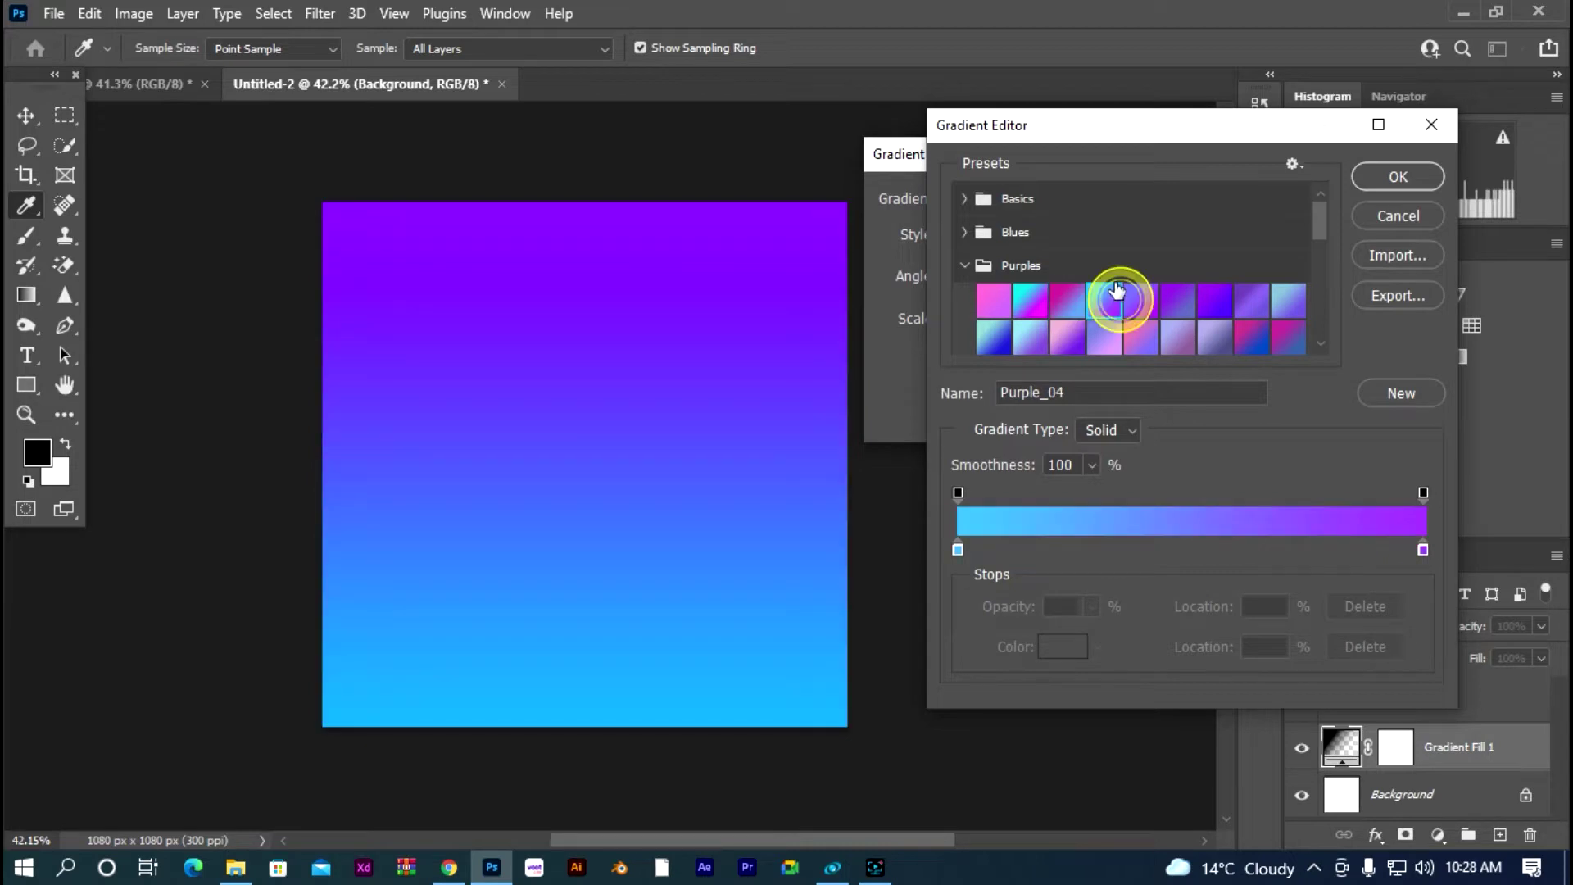
{"action": "left_click", "coordinate": [1152, 310]}
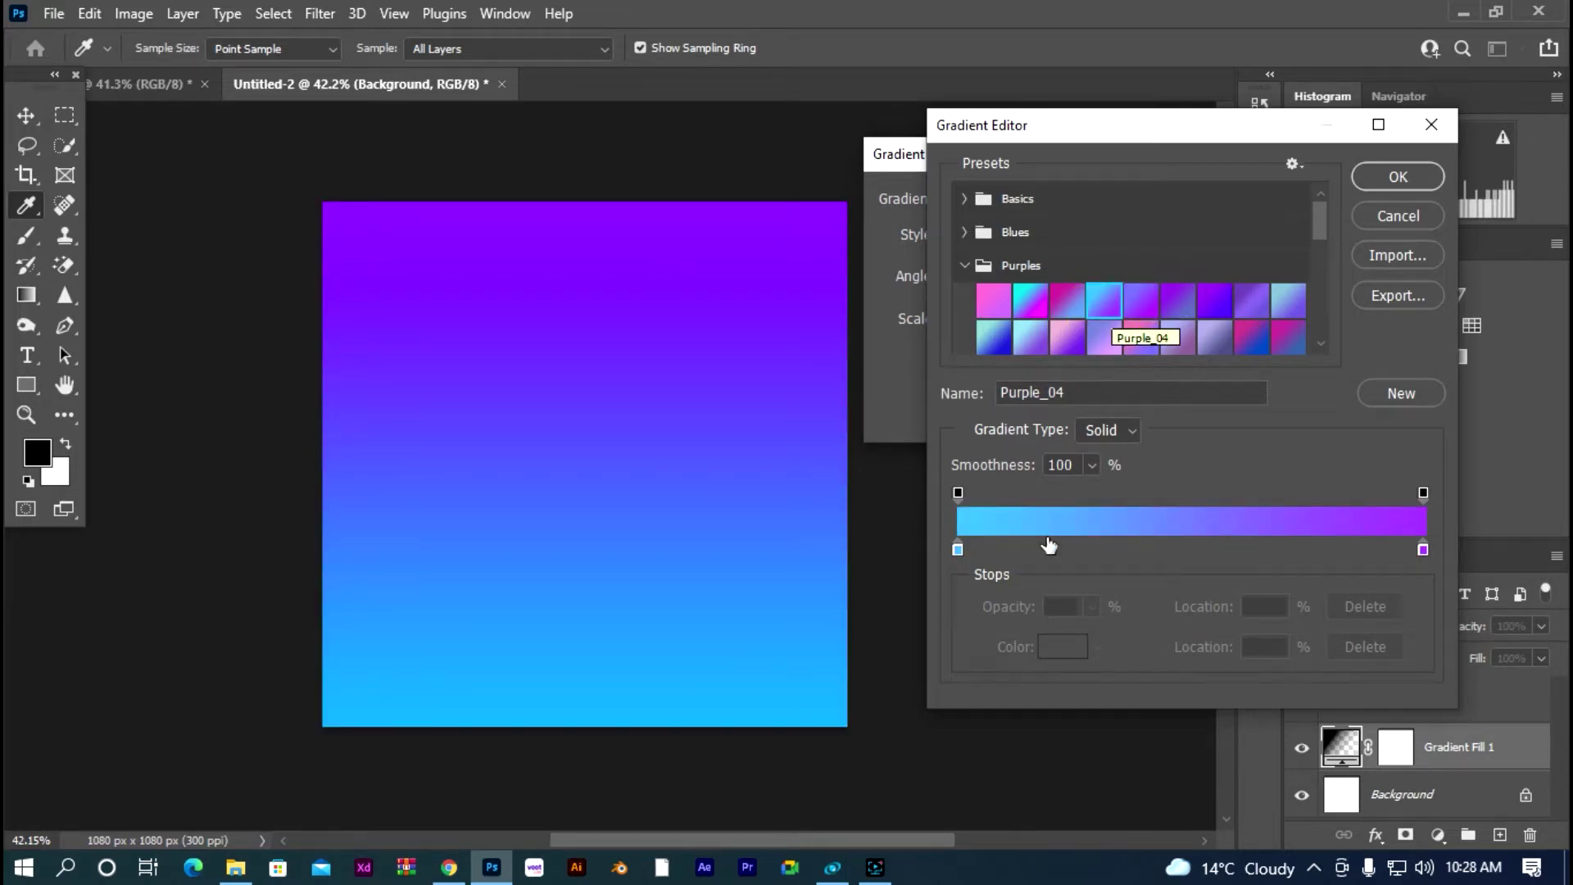
{"action": "left_click", "coordinate": [957, 549]}
{"action": "left_click", "coordinate": [1063, 647]}
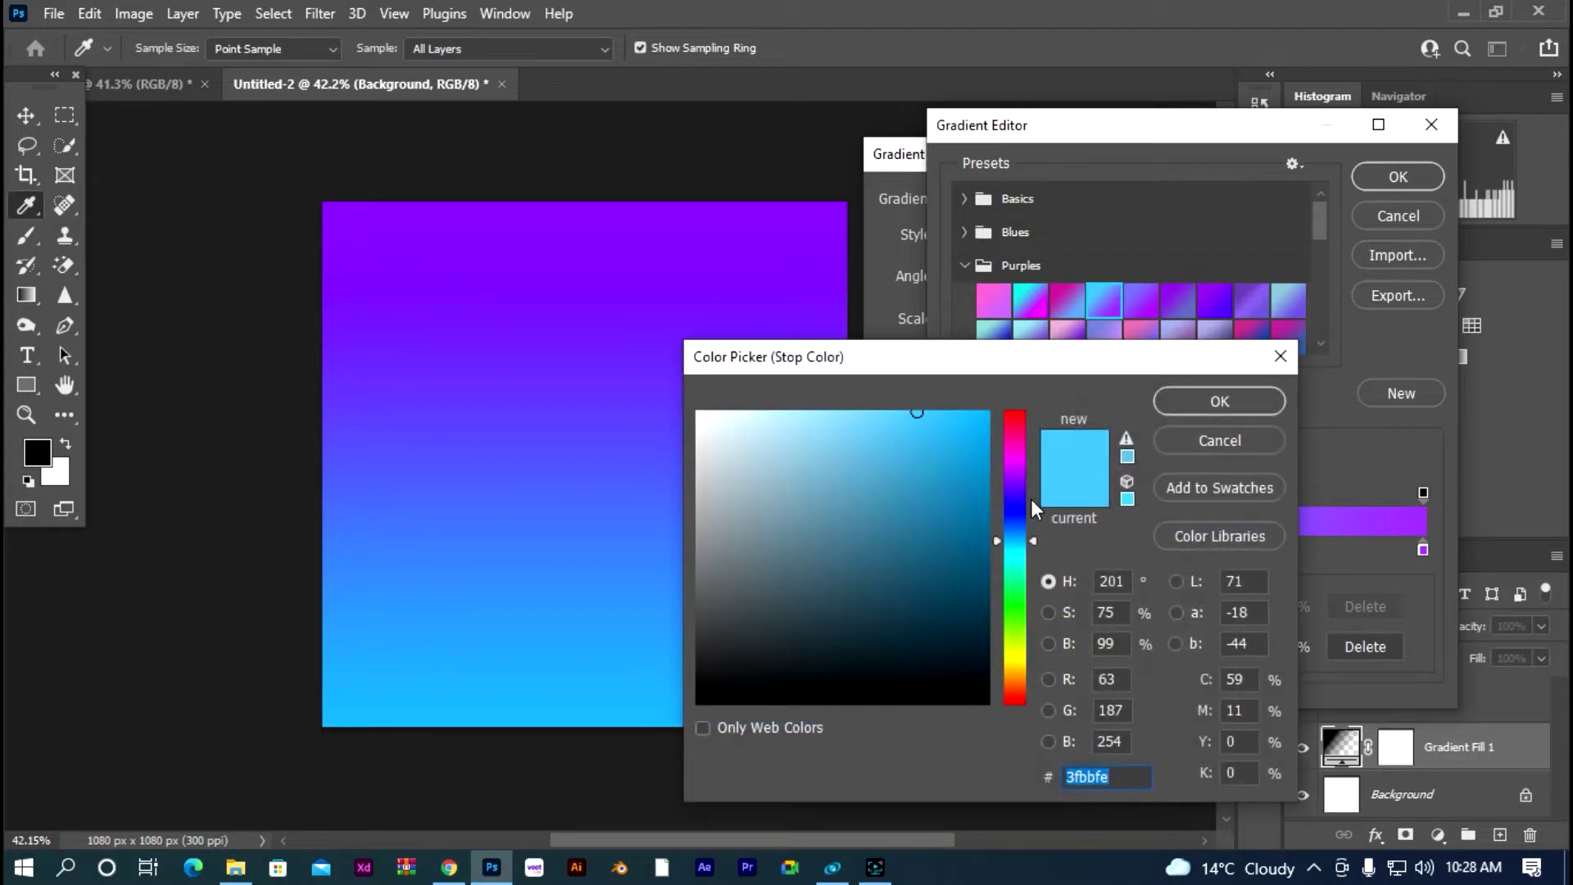
{"action": "left_click", "coordinate": [1213, 403]}
{"action": "left_click", "coordinate": [1137, 300]}
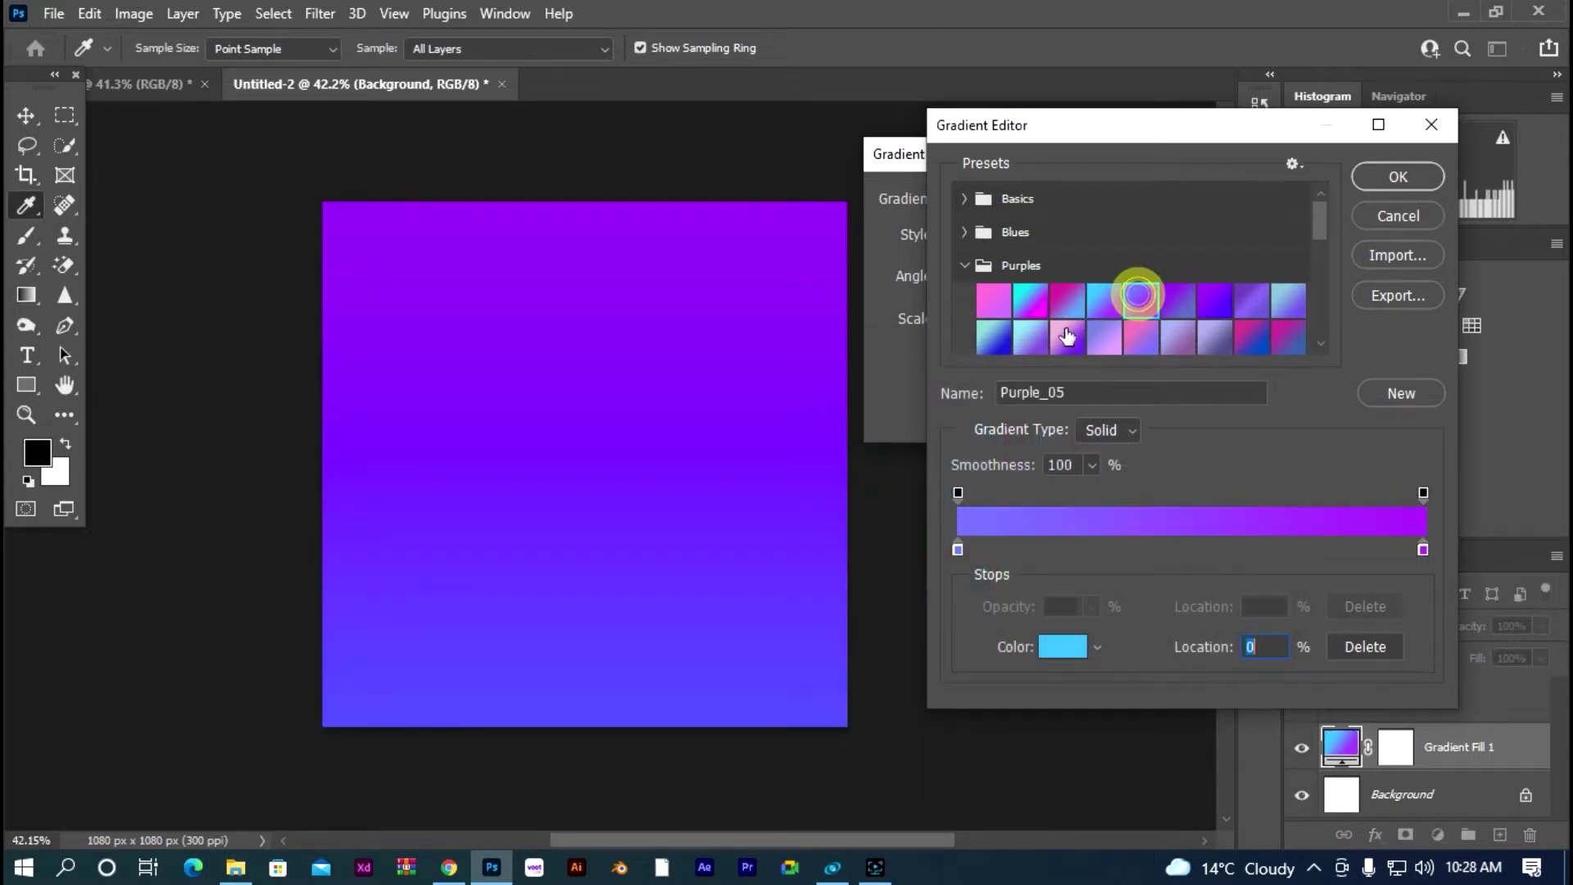
{"action": "left_click", "coordinate": [1116, 307]}
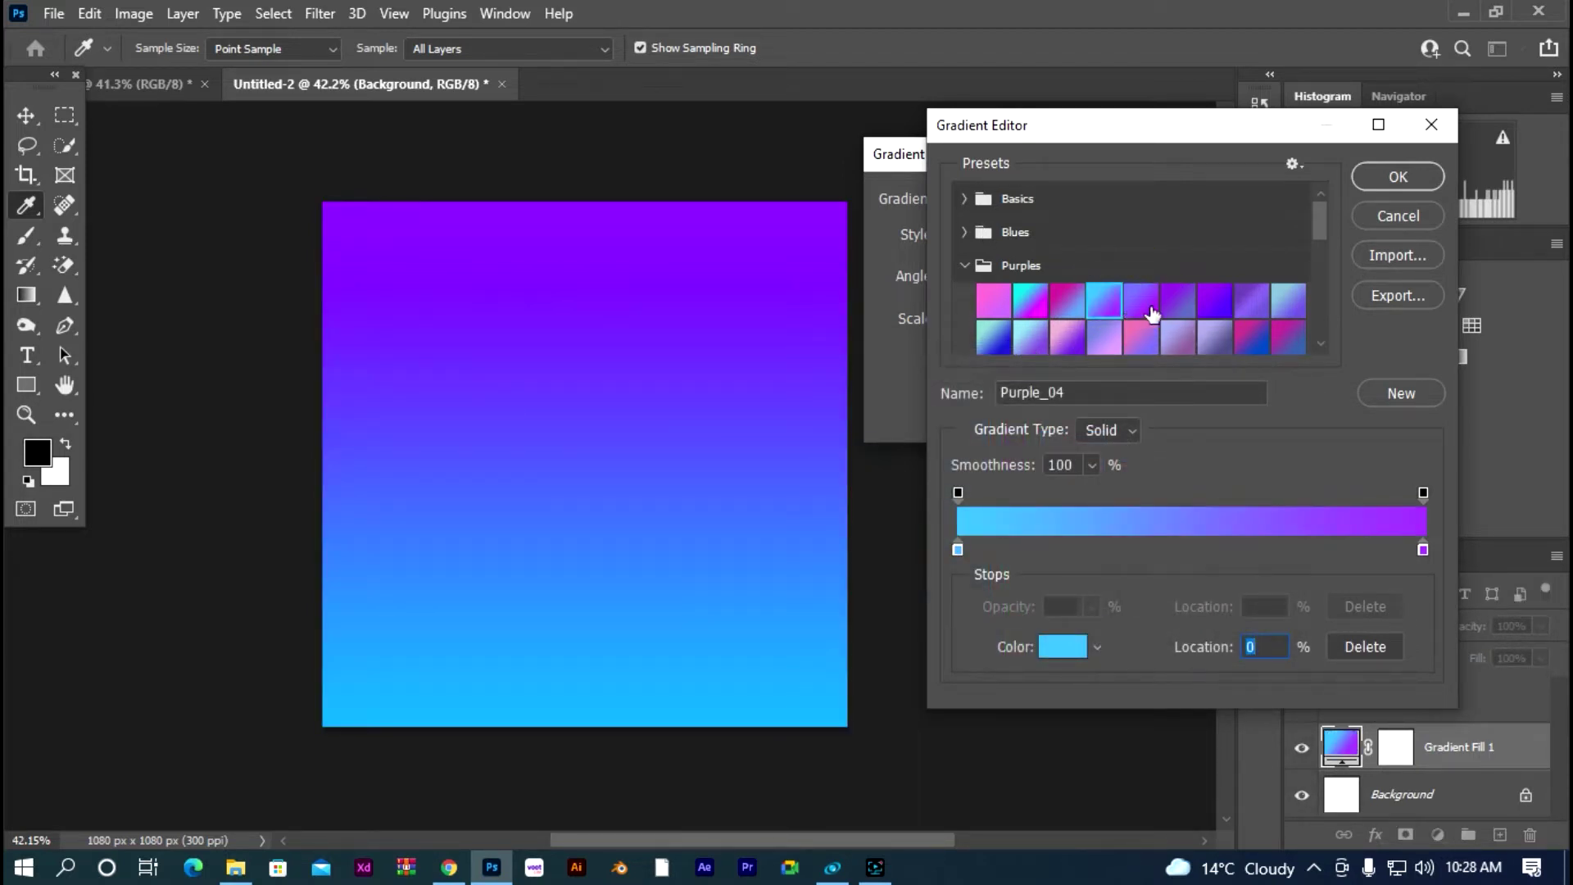
Step: Set the gradient angle to 180 and shift it so purple extends further right
{"action": "left_click", "coordinate": [1393, 185]}
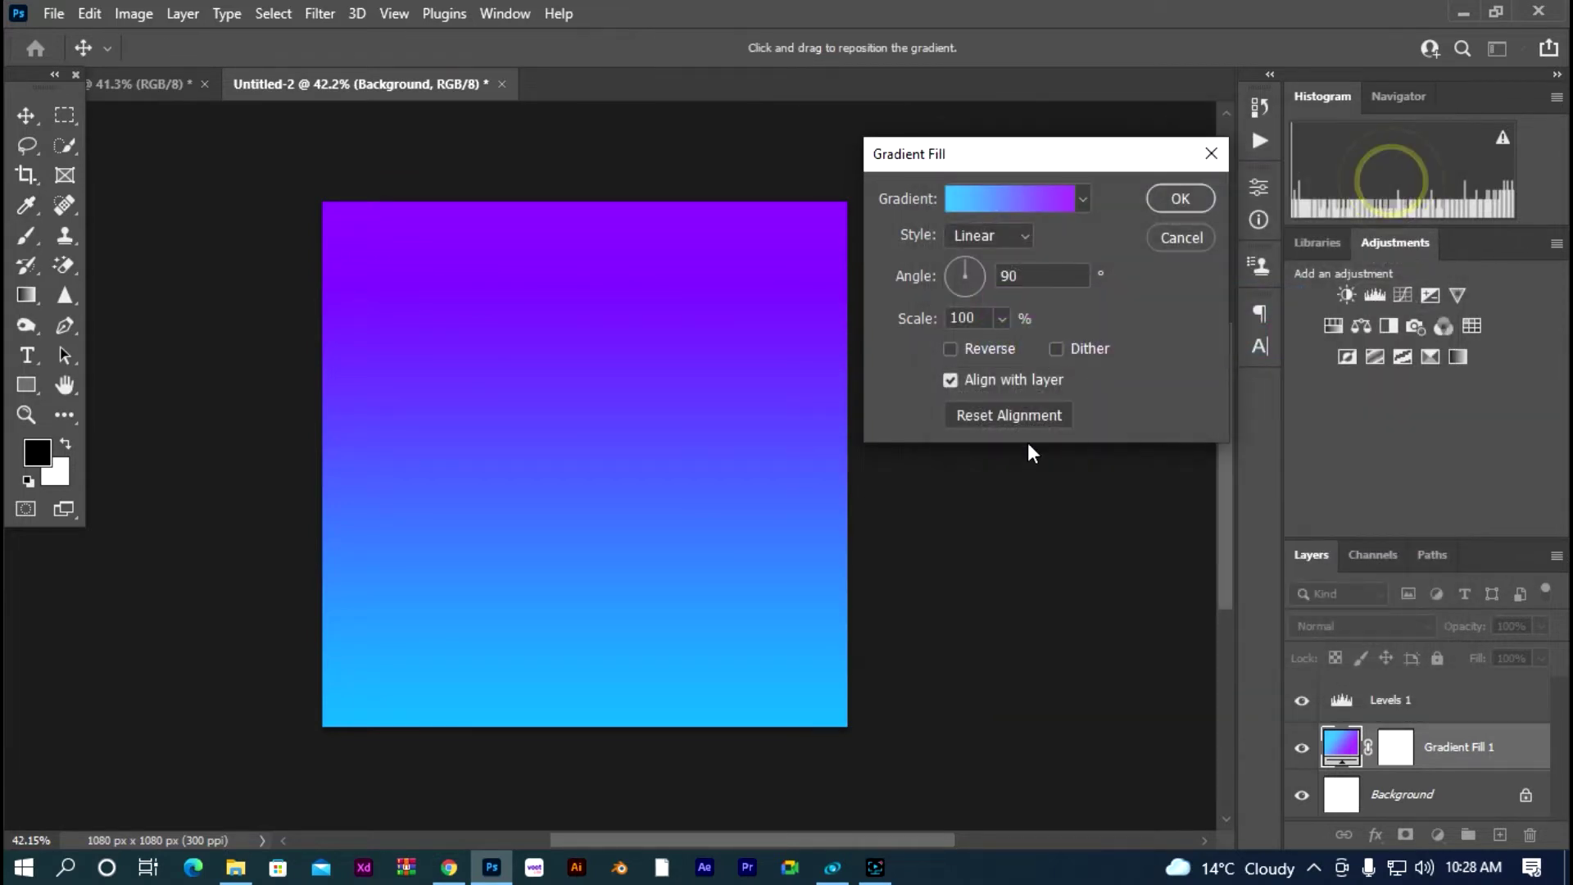
{"action": "left_click_drag", "start_coordinate": [955, 272], "coordinate": [946, 278]}
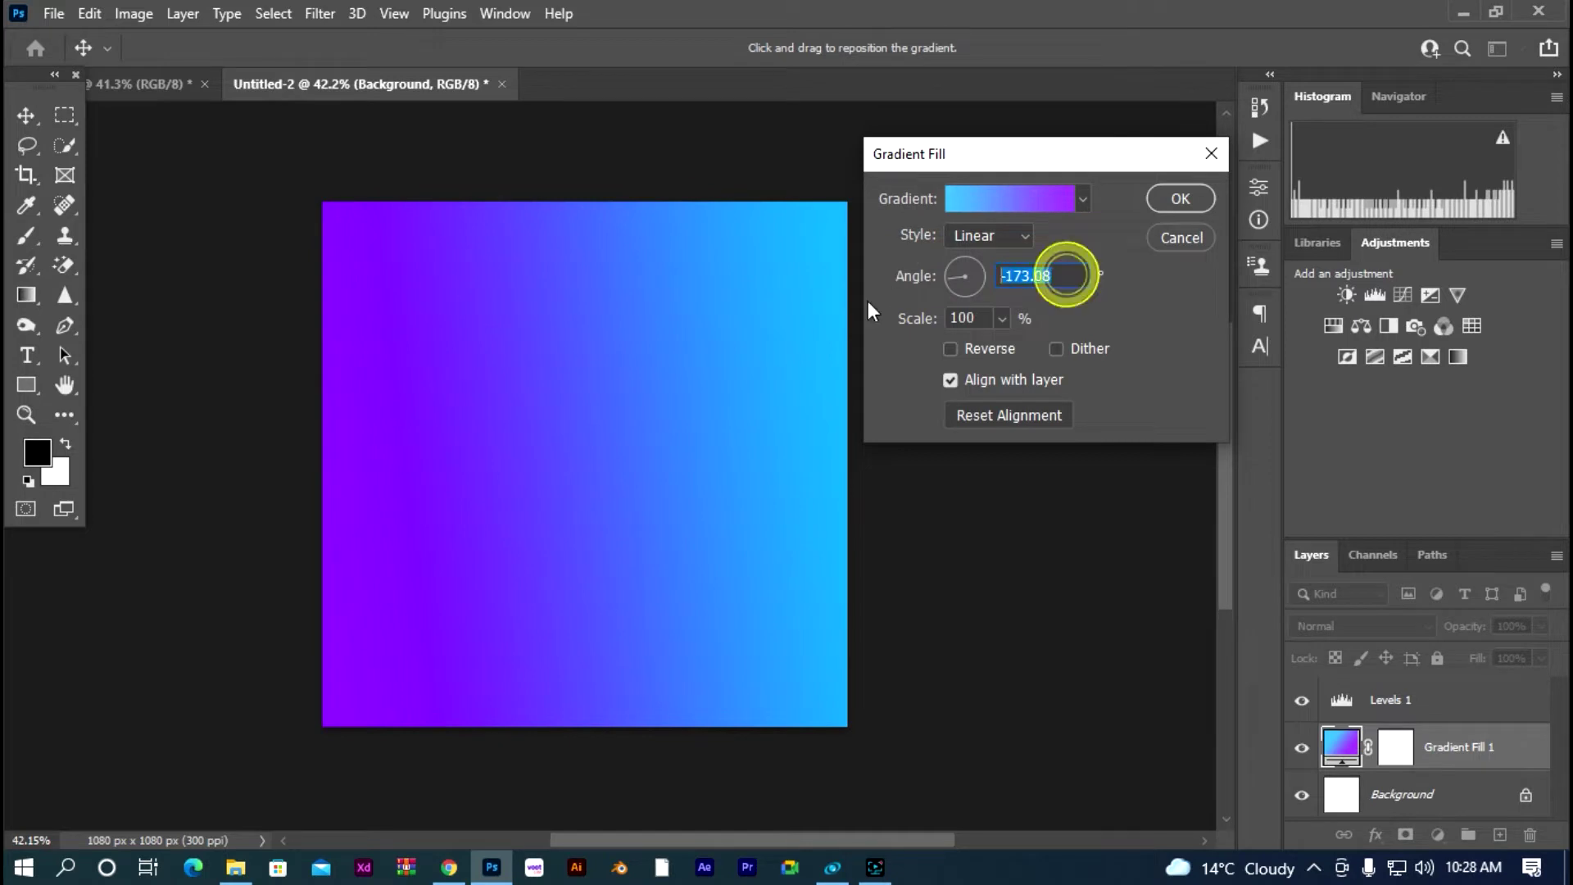
{"action": "type", "text": "180"}
{"action": "left_click_drag", "start_coordinate": [562, 449], "coordinate": [616, 456]}
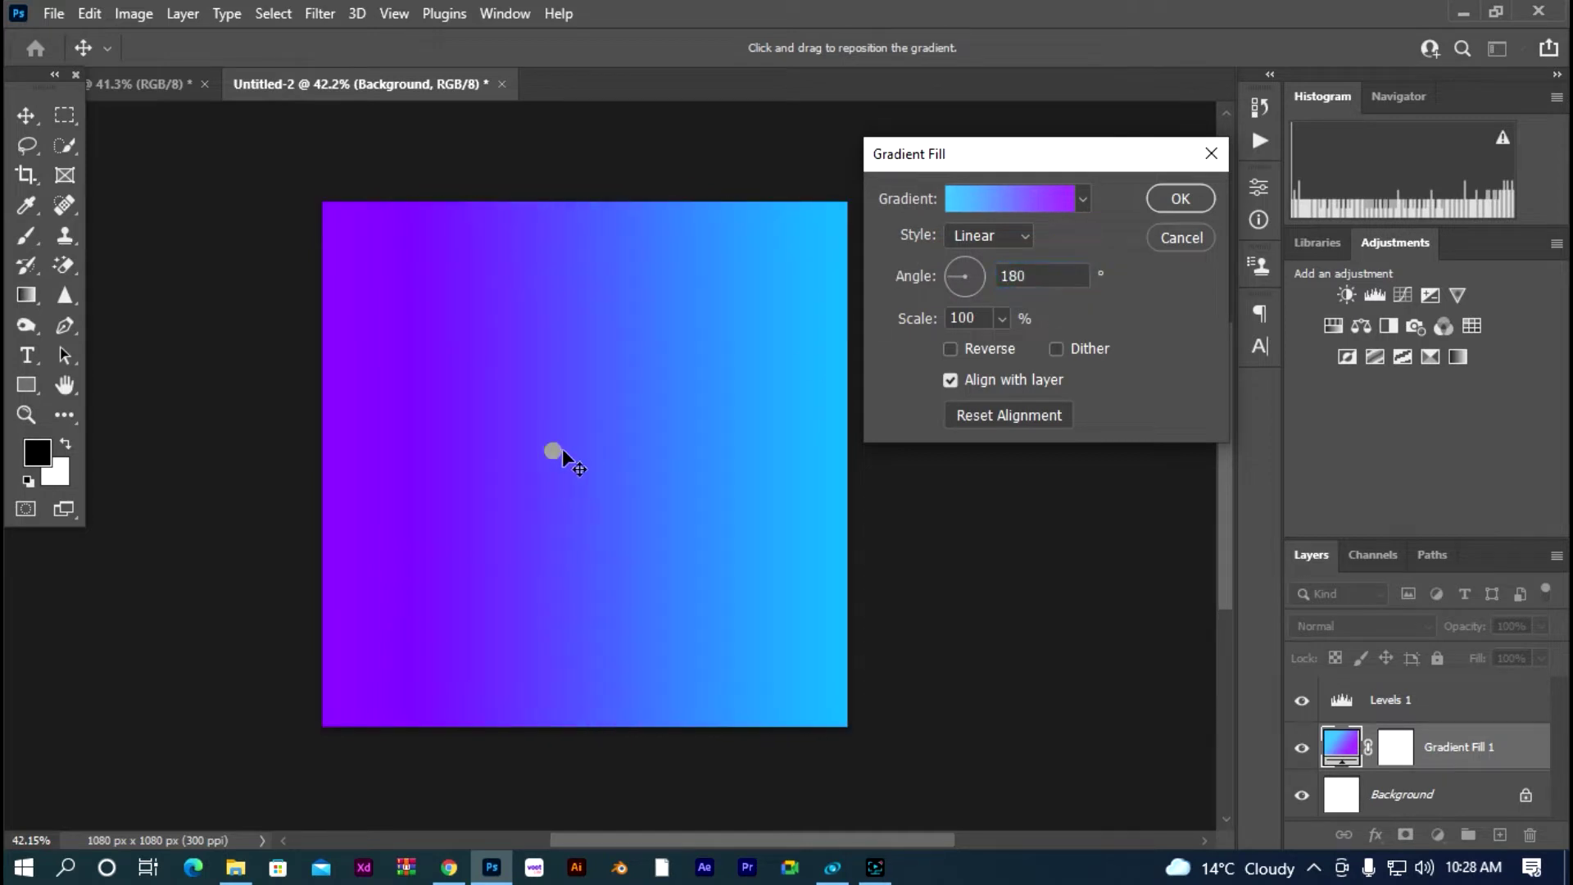
Step: Change the gradient's left stop to a slightly darker blue
{"action": "left_click", "coordinate": [1034, 199]}
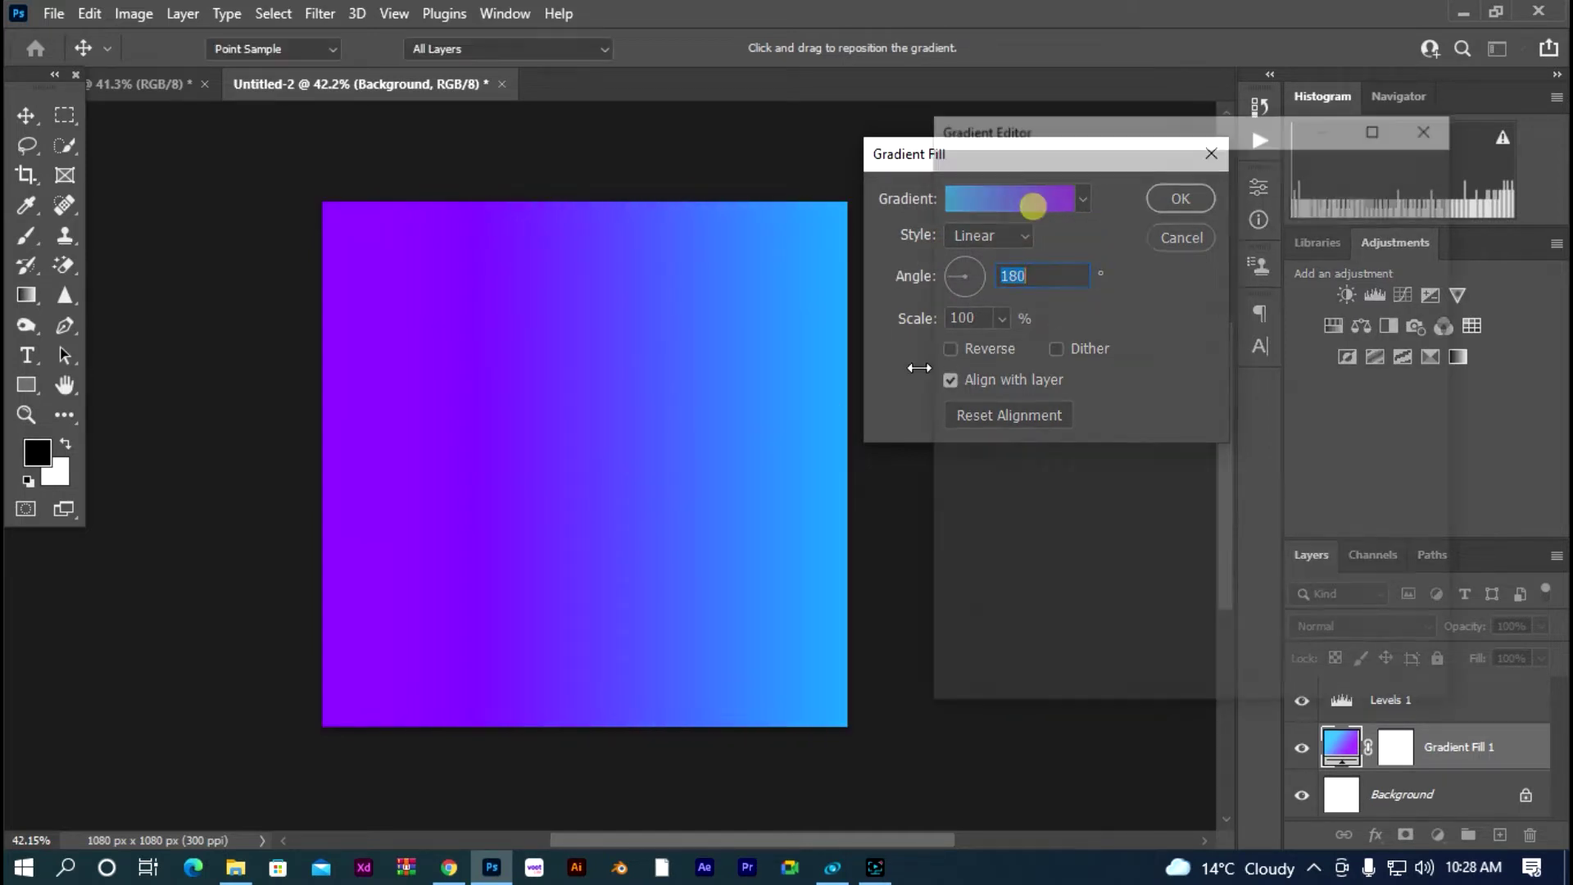
{"action": "left_click", "coordinate": [957, 549]}
{"action": "left_click", "coordinate": [1063, 647]}
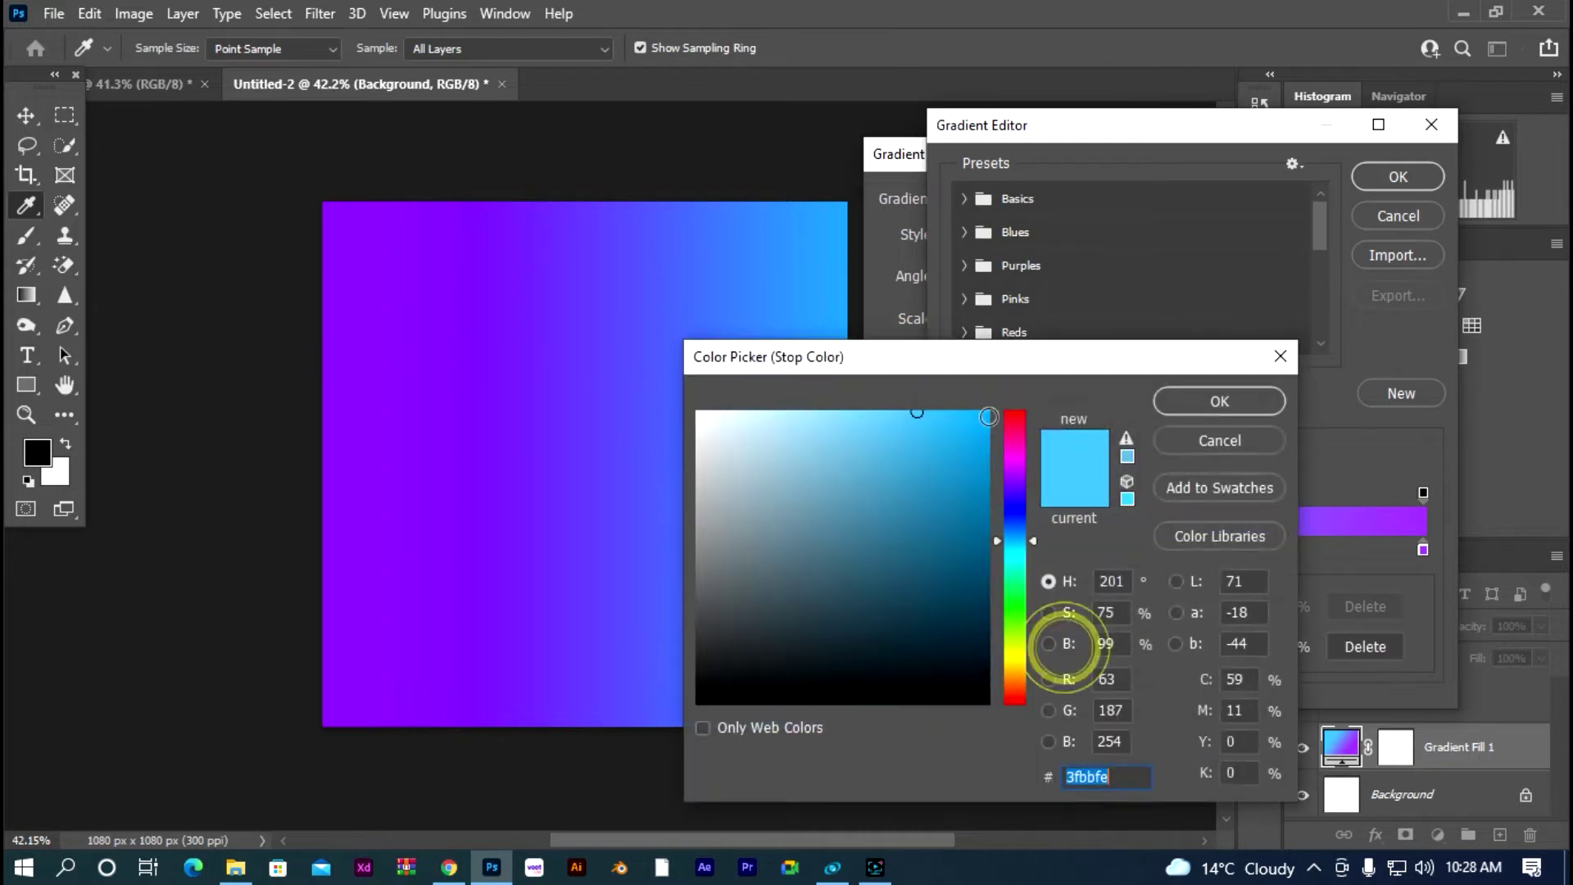
{"action": "left_click", "coordinate": [940, 450]}
{"action": "left_click", "coordinate": [917, 454]}
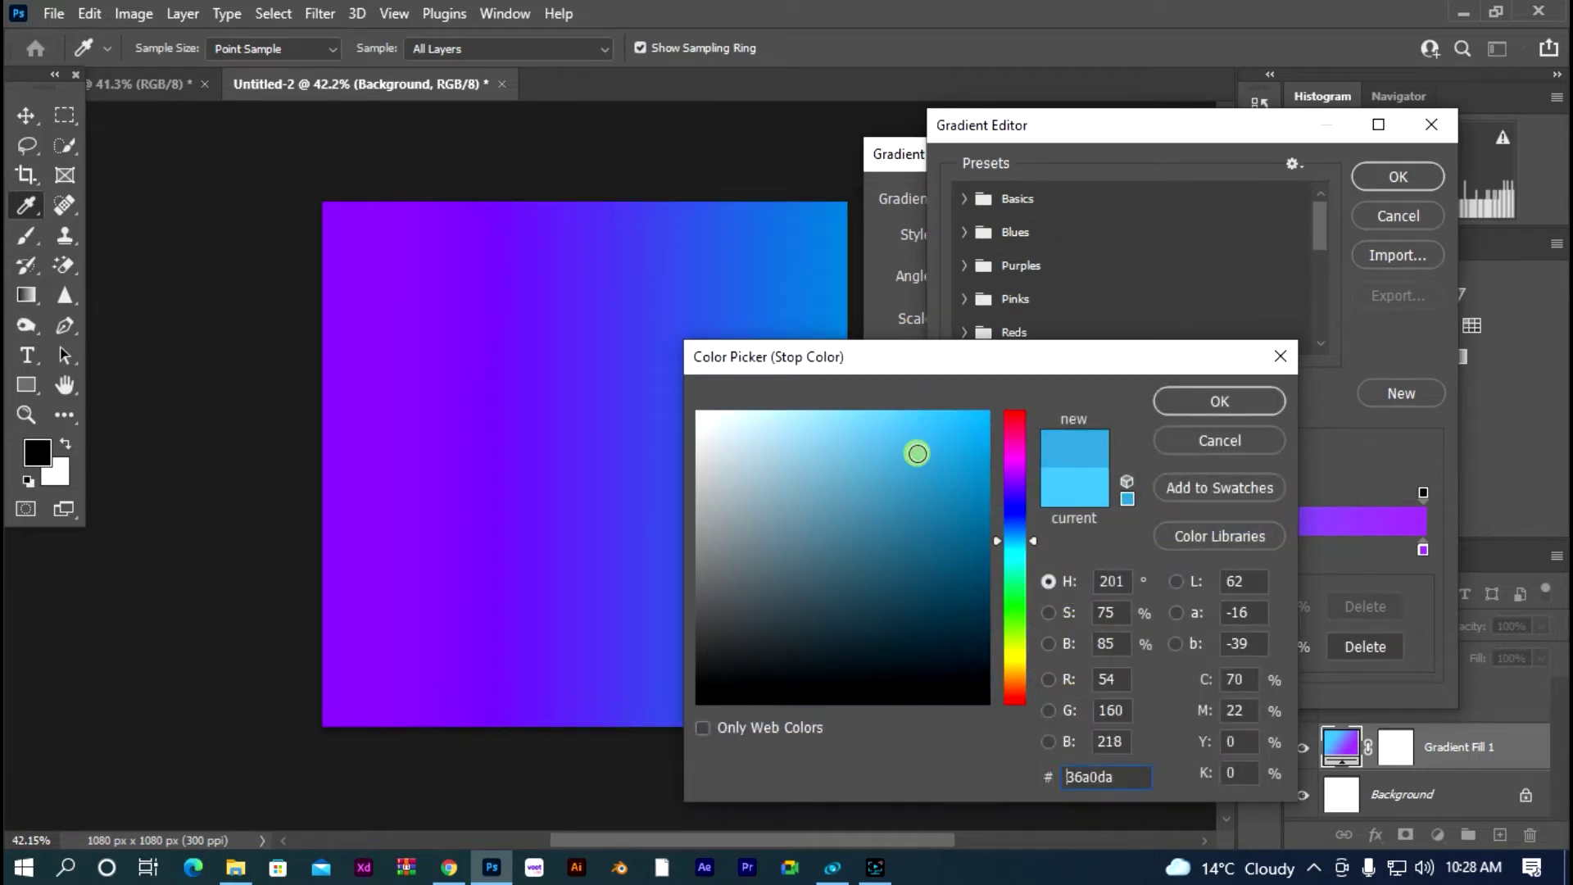
{"action": "left_click", "coordinate": [1207, 403]}
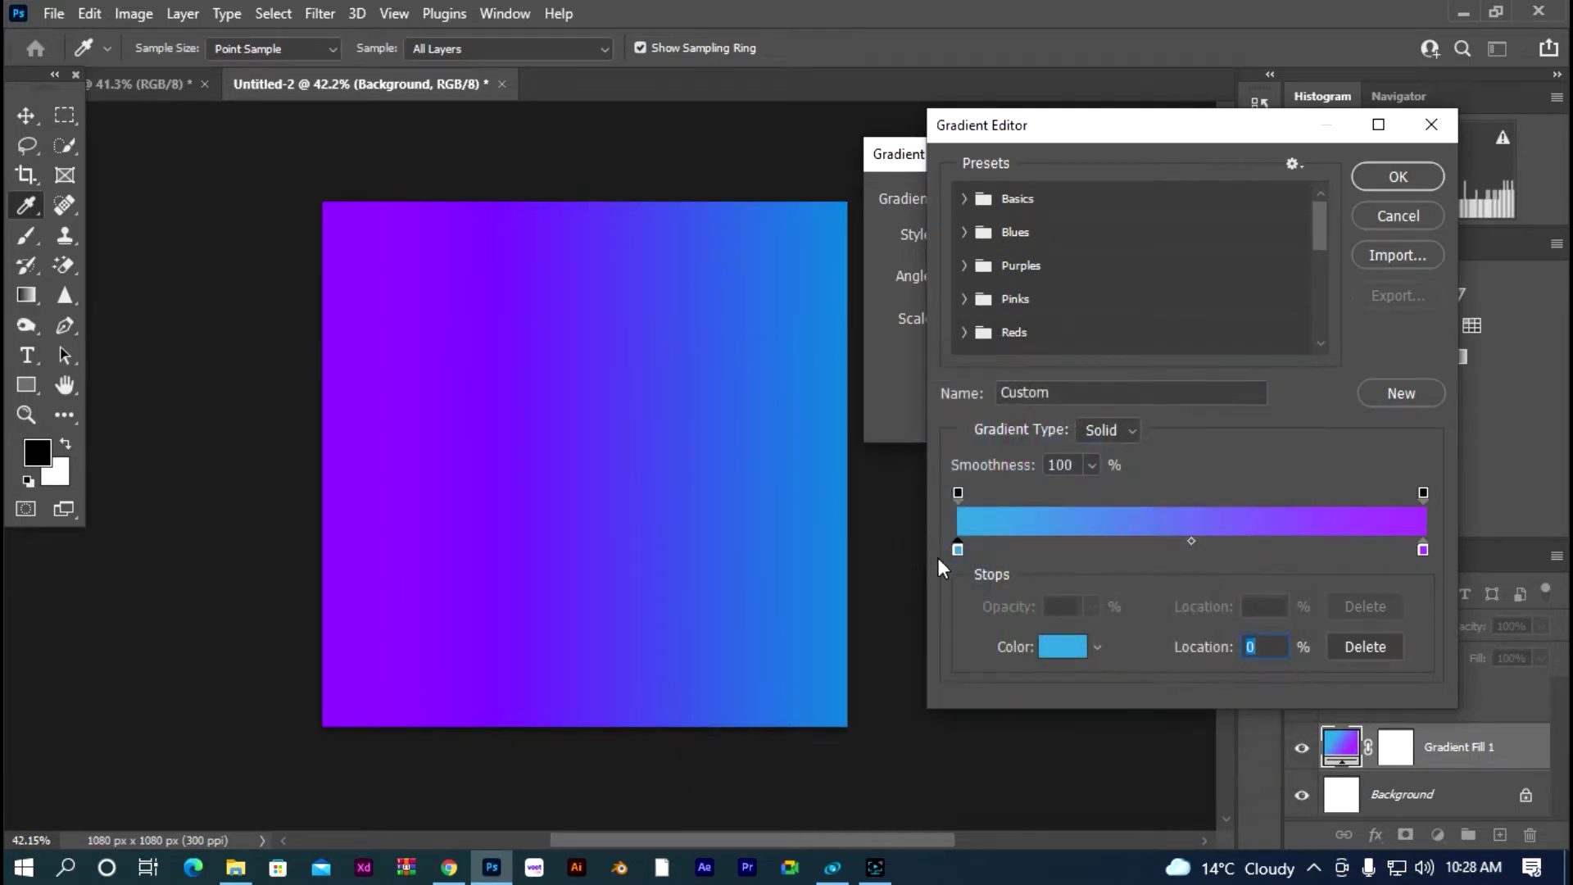
Step: Set the right stop to a brighter purple (#8c17f5) and apply the gradient fill
{"action": "left_click", "coordinate": [1424, 550]}
{"action": "left_click", "coordinate": [1063, 647]}
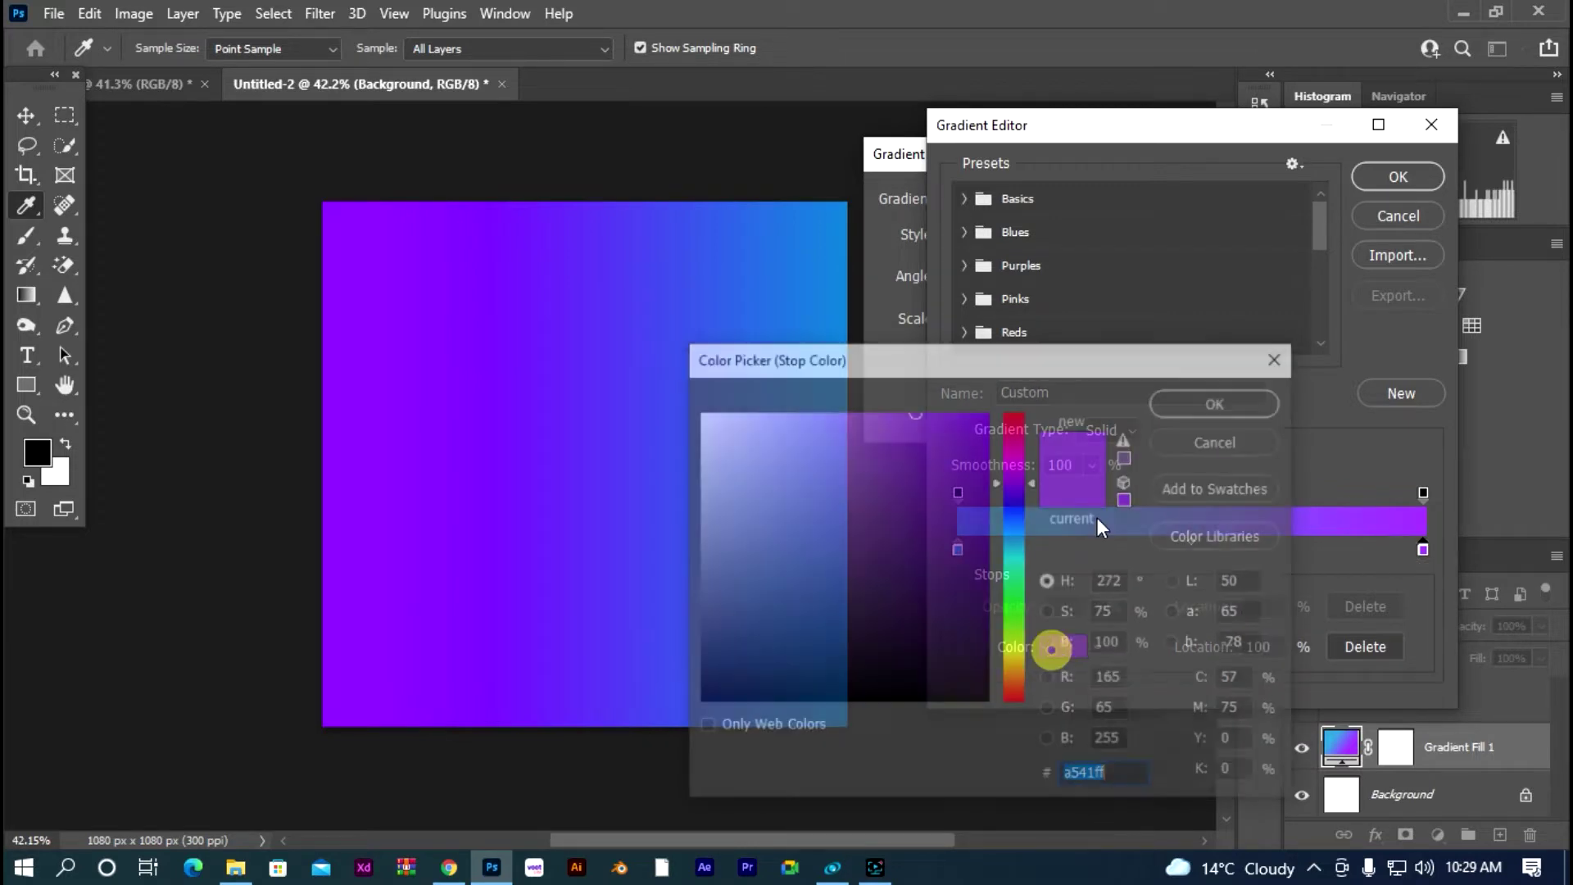
{"action": "left_click", "coordinate": [949, 430]}
{"action": "left_click_drag", "start_coordinate": [949, 430], "coordinate": [947, 412]}
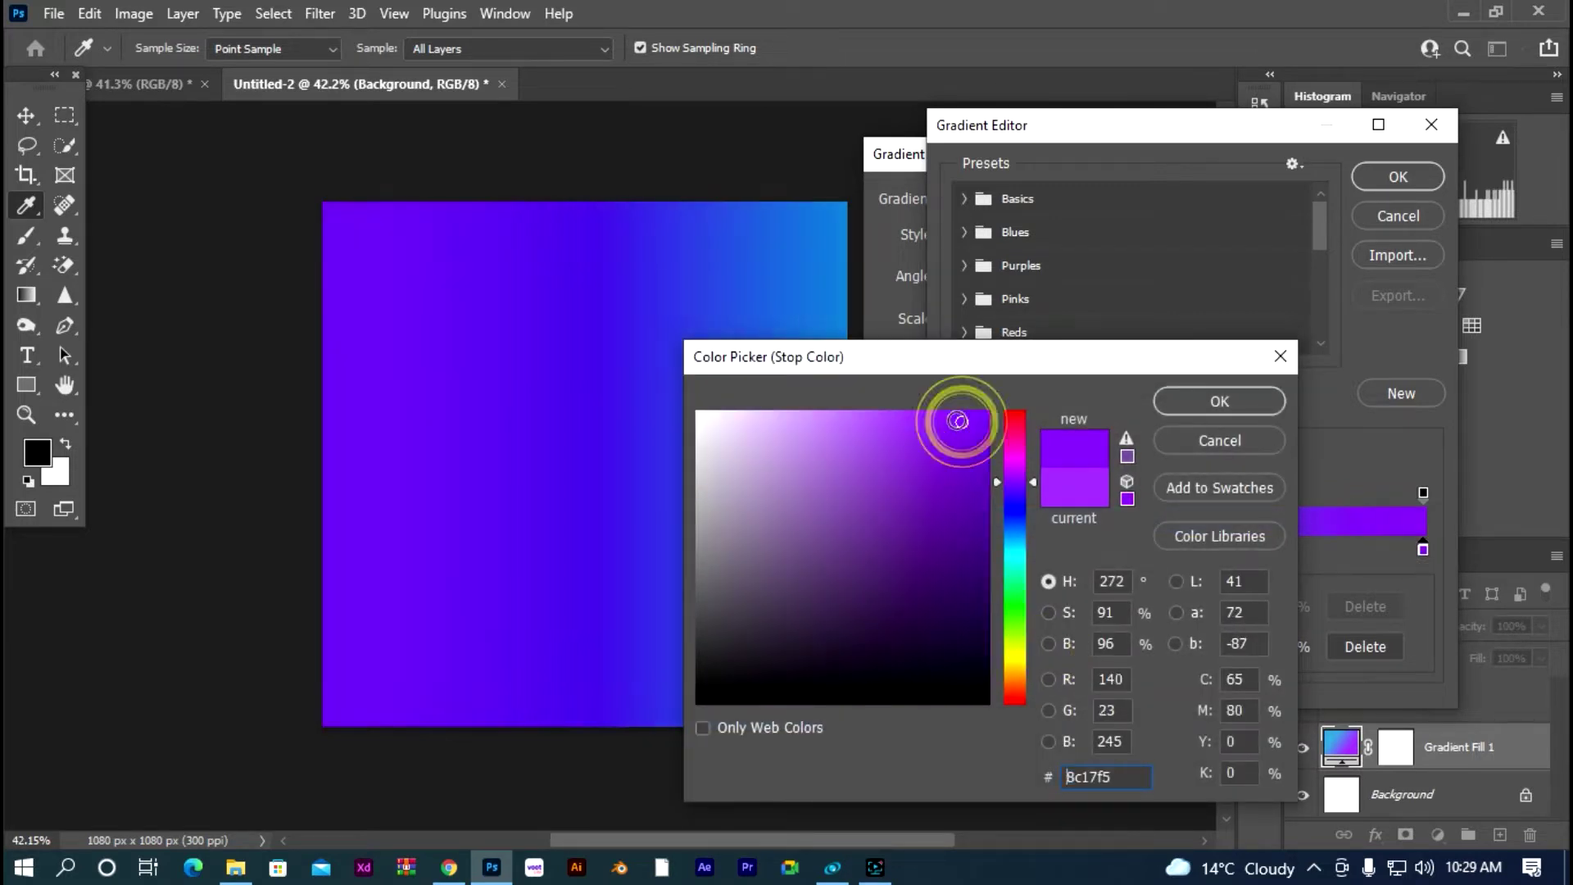
{"action": "left_click", "coordinate": [1213, 396]}
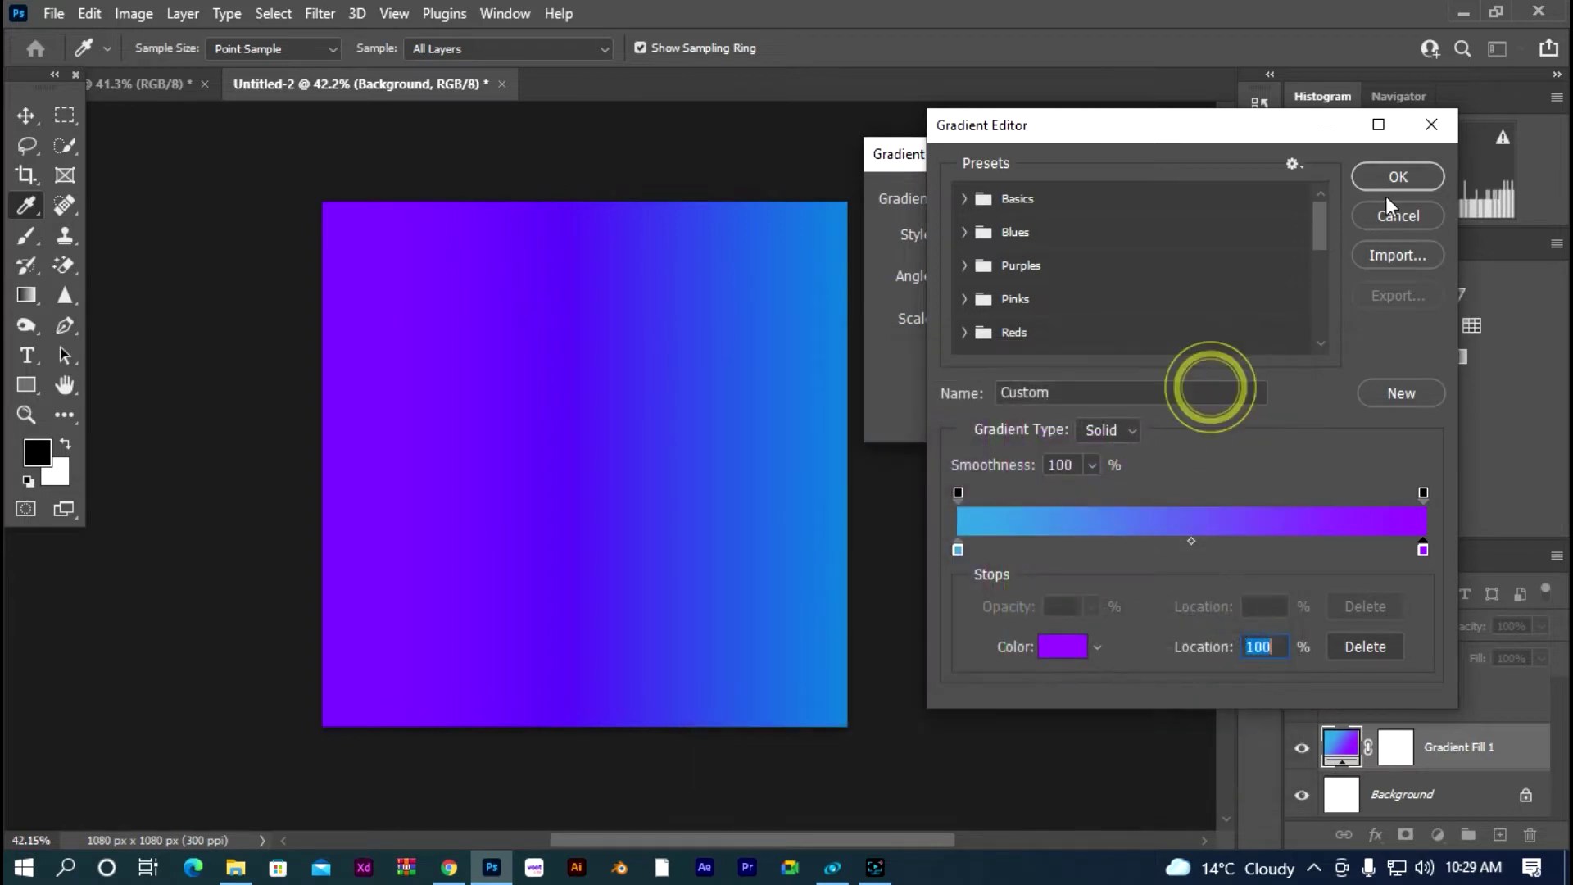
{"action": "left_click", "coordinate": [1398, 174]}
{"action": "left_click", "coordinate": [1181, 199]}
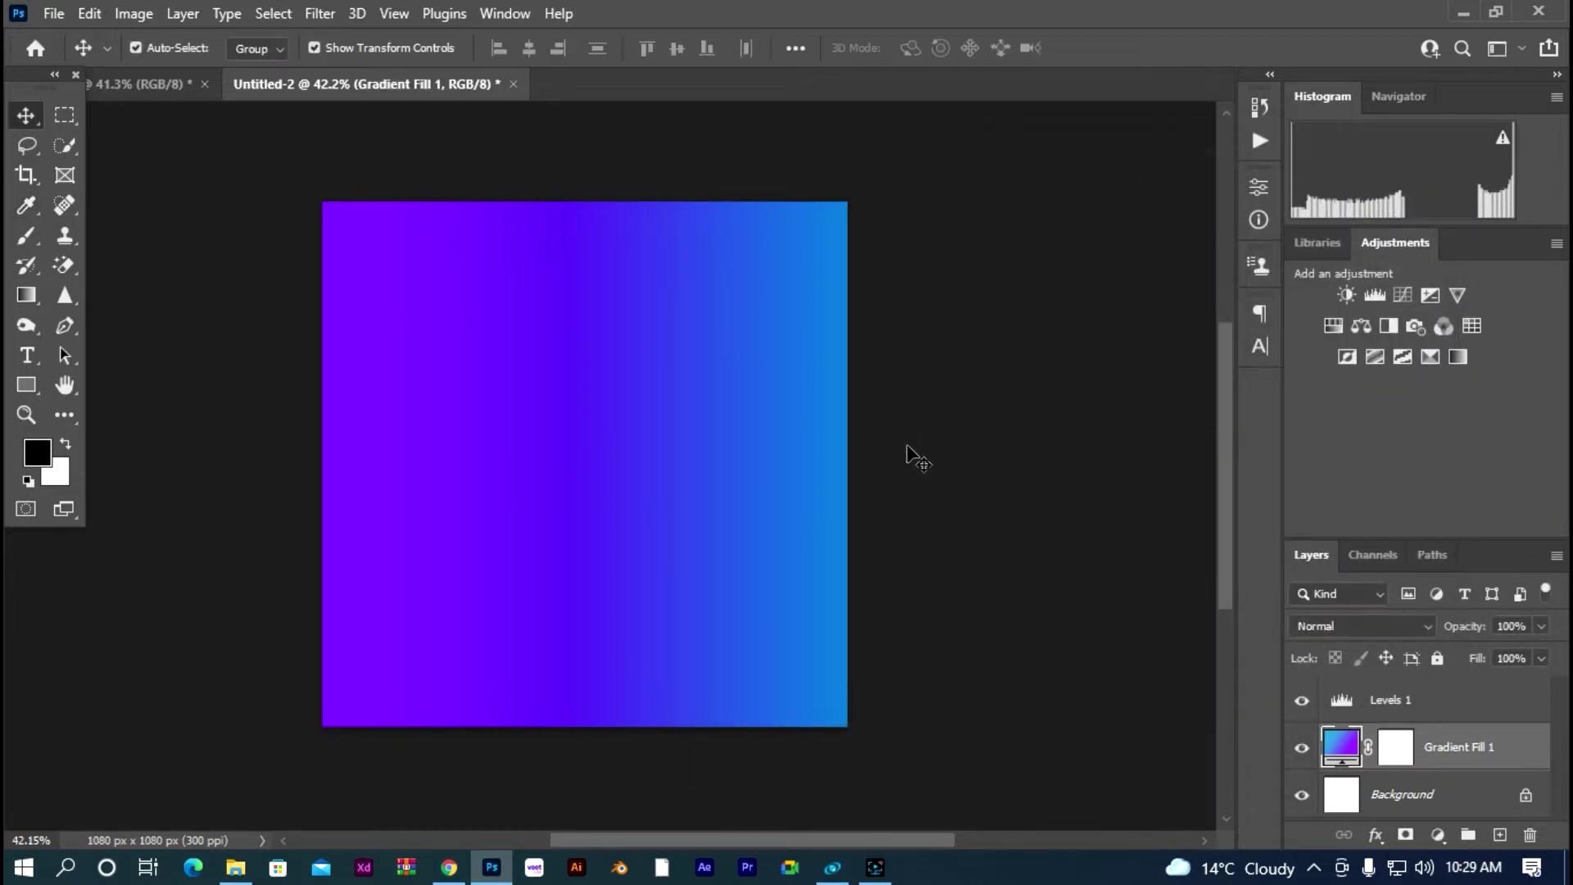
{"action": "left_click", "coordinate": [1022, 540]}
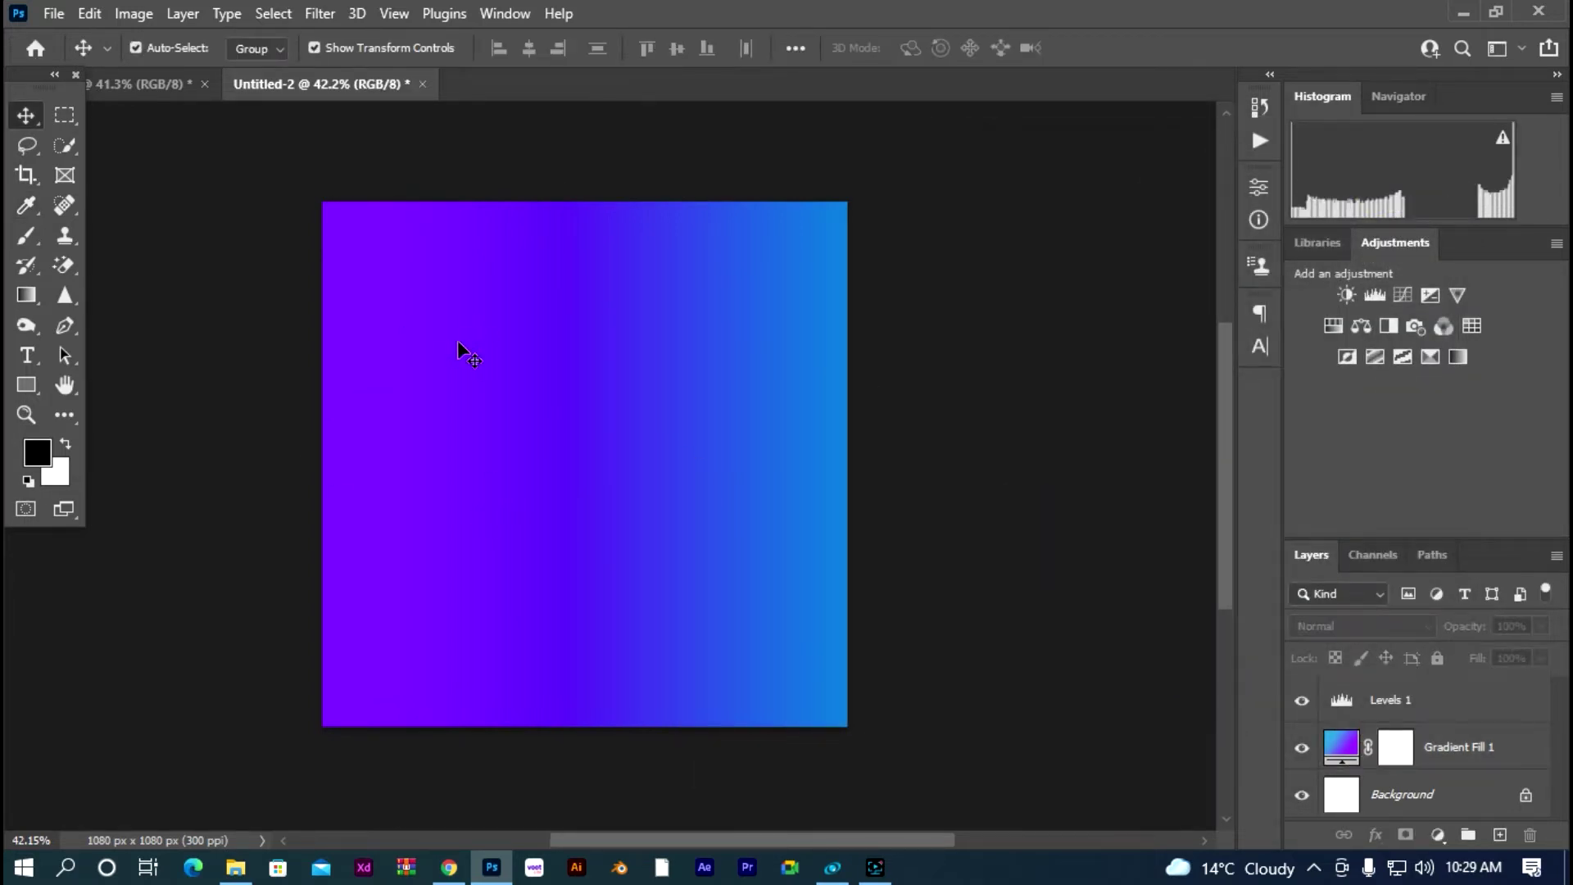
Step: Drag the kindpng_1533400 singer photo from File Explorer into the poster
{"action": "left_click", "coordinate": [236, 867]}
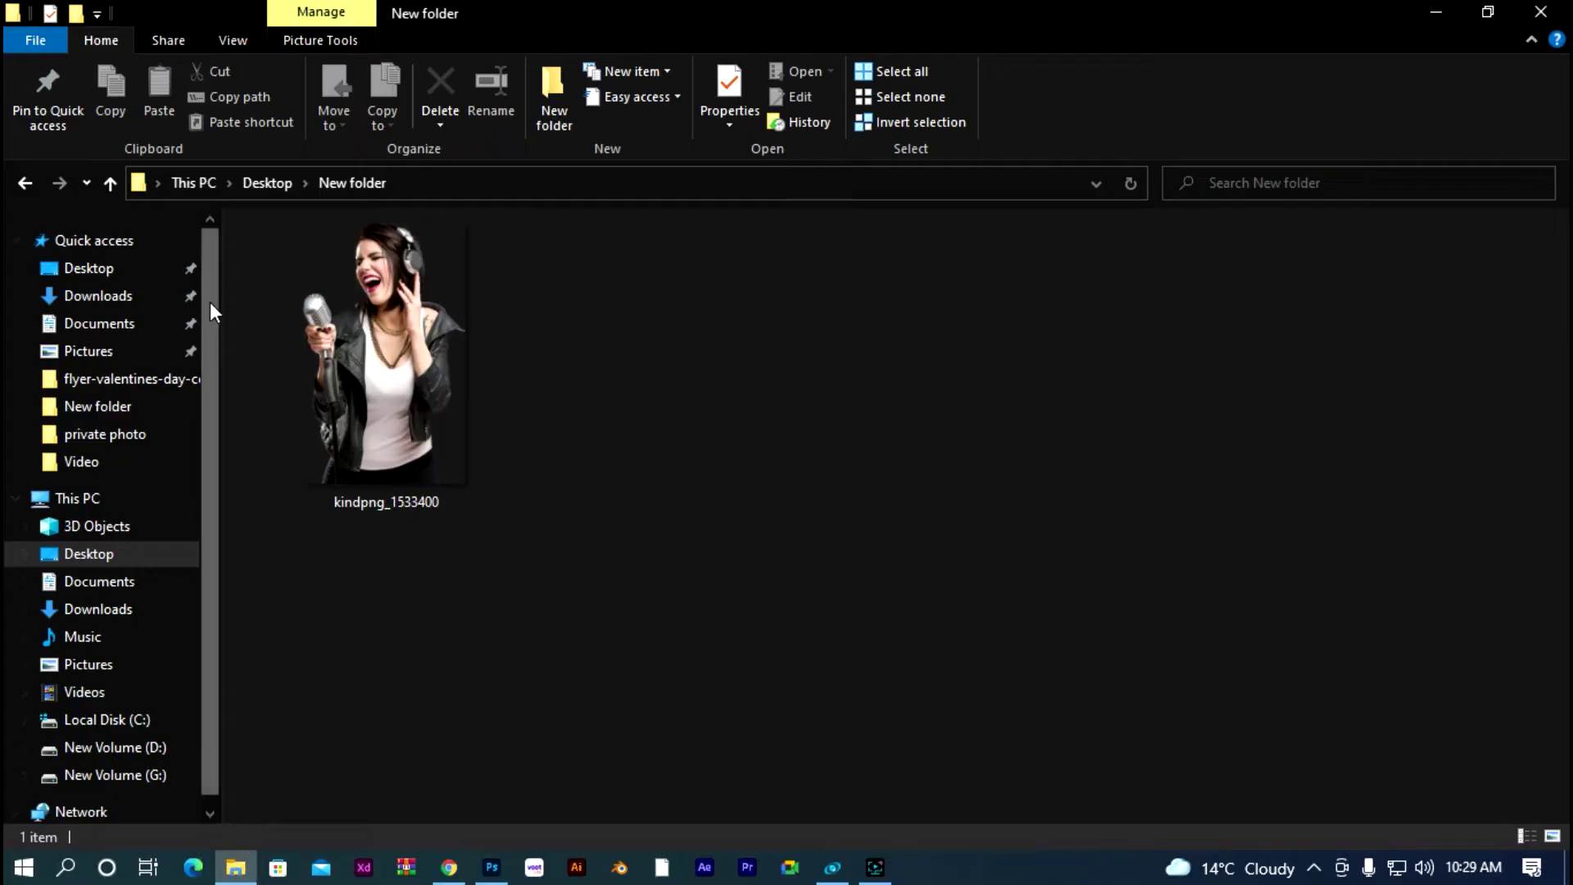
{"action": "left_click", "coordinate": [612, 401]}
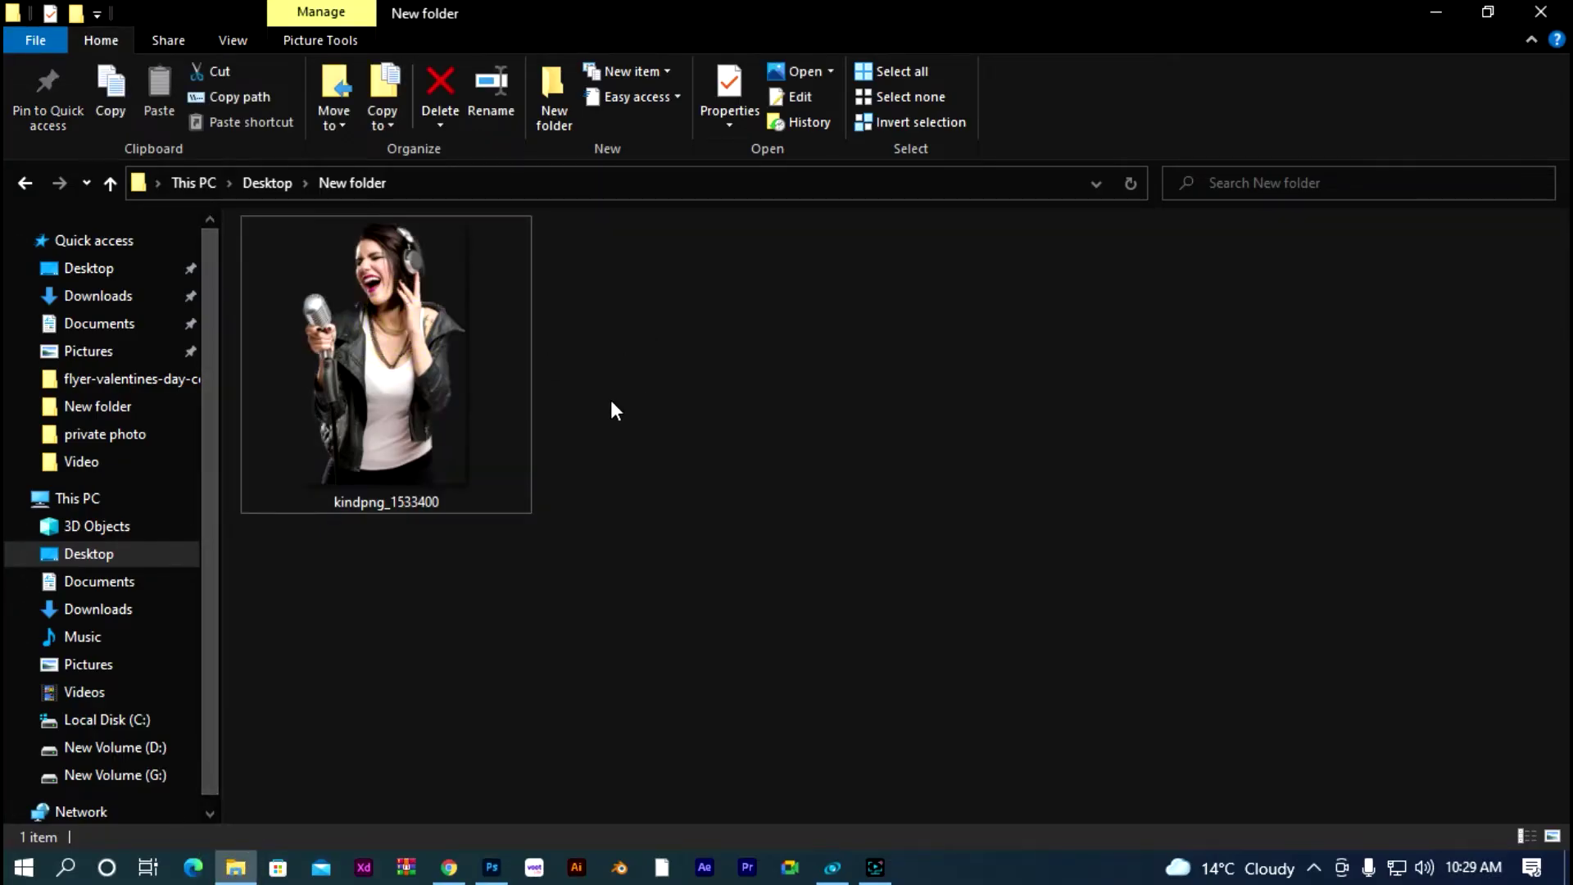
{"action": "left_click", "coordinate": [400, 238]}
{"action": "left_click_drag", "start_coordinate": [450, 432], "coordinate": [595, 524]}
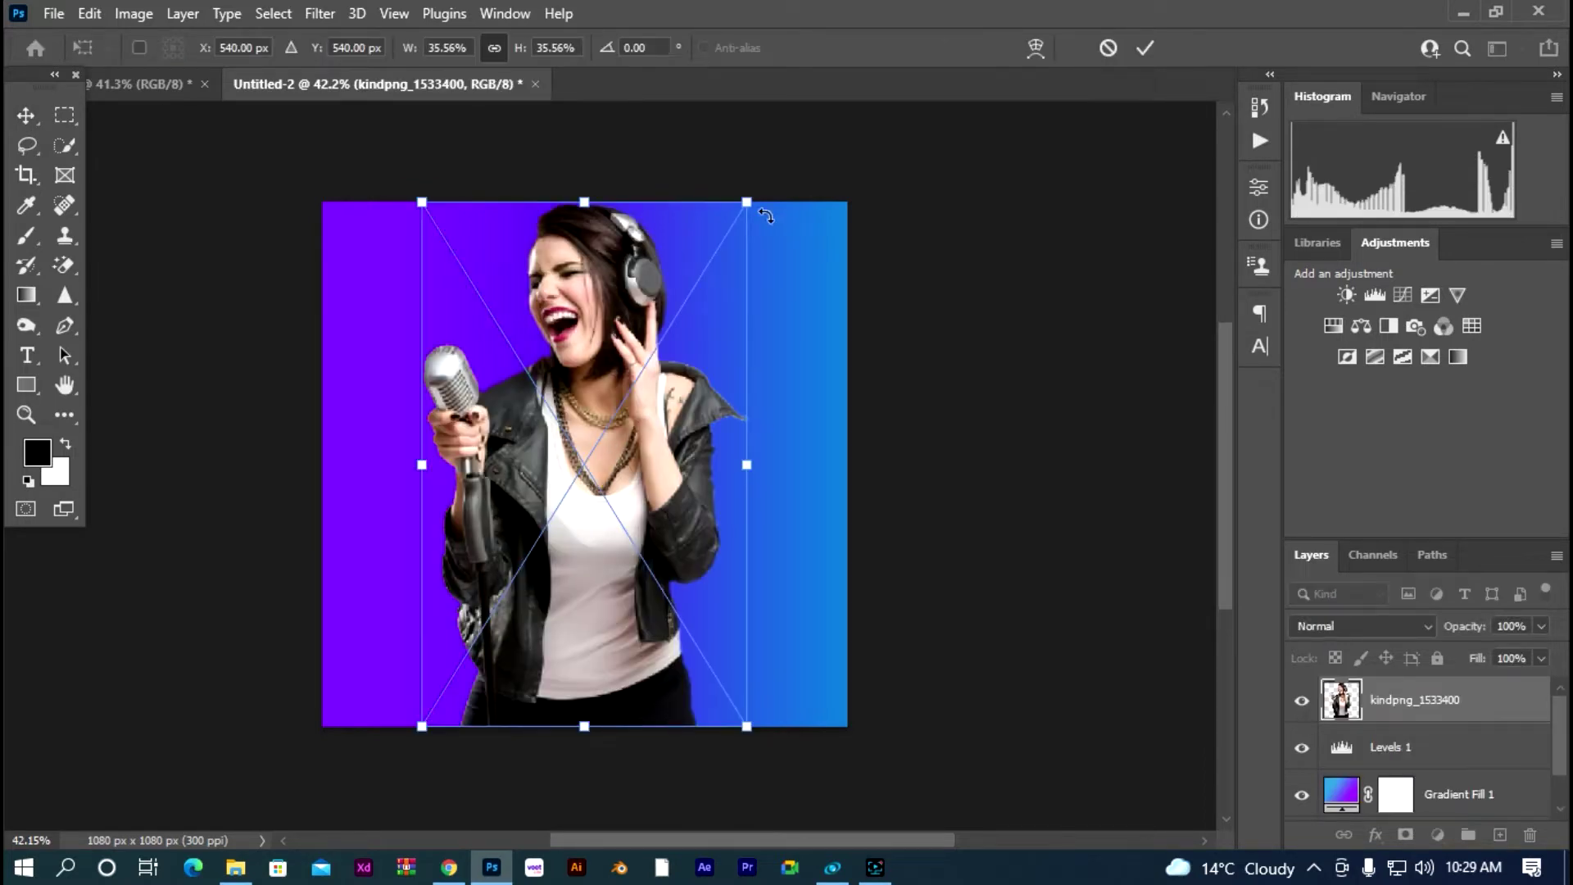
Step: Scale the singer to about 27.58% and place her bottom-centre on the canvas
{"action": "left_click_drag", "start_coordinate": [745, 203], "coordinate": [721, 267]}
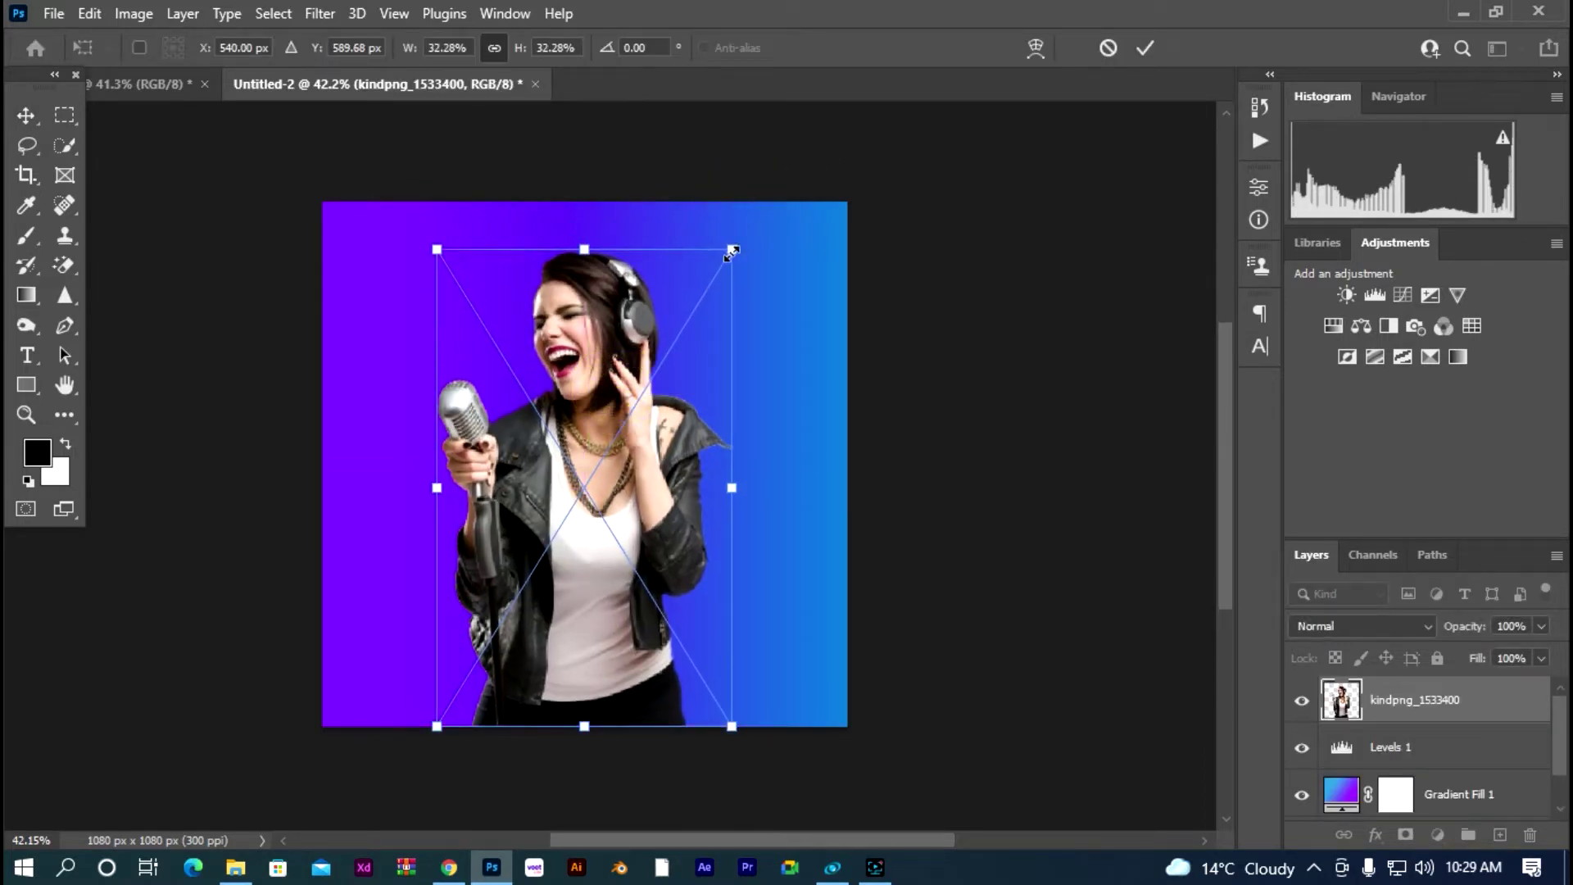
{"action": "left_click_drag", "start_coordinate": [622, 336], "coordinate": [624, 359]}
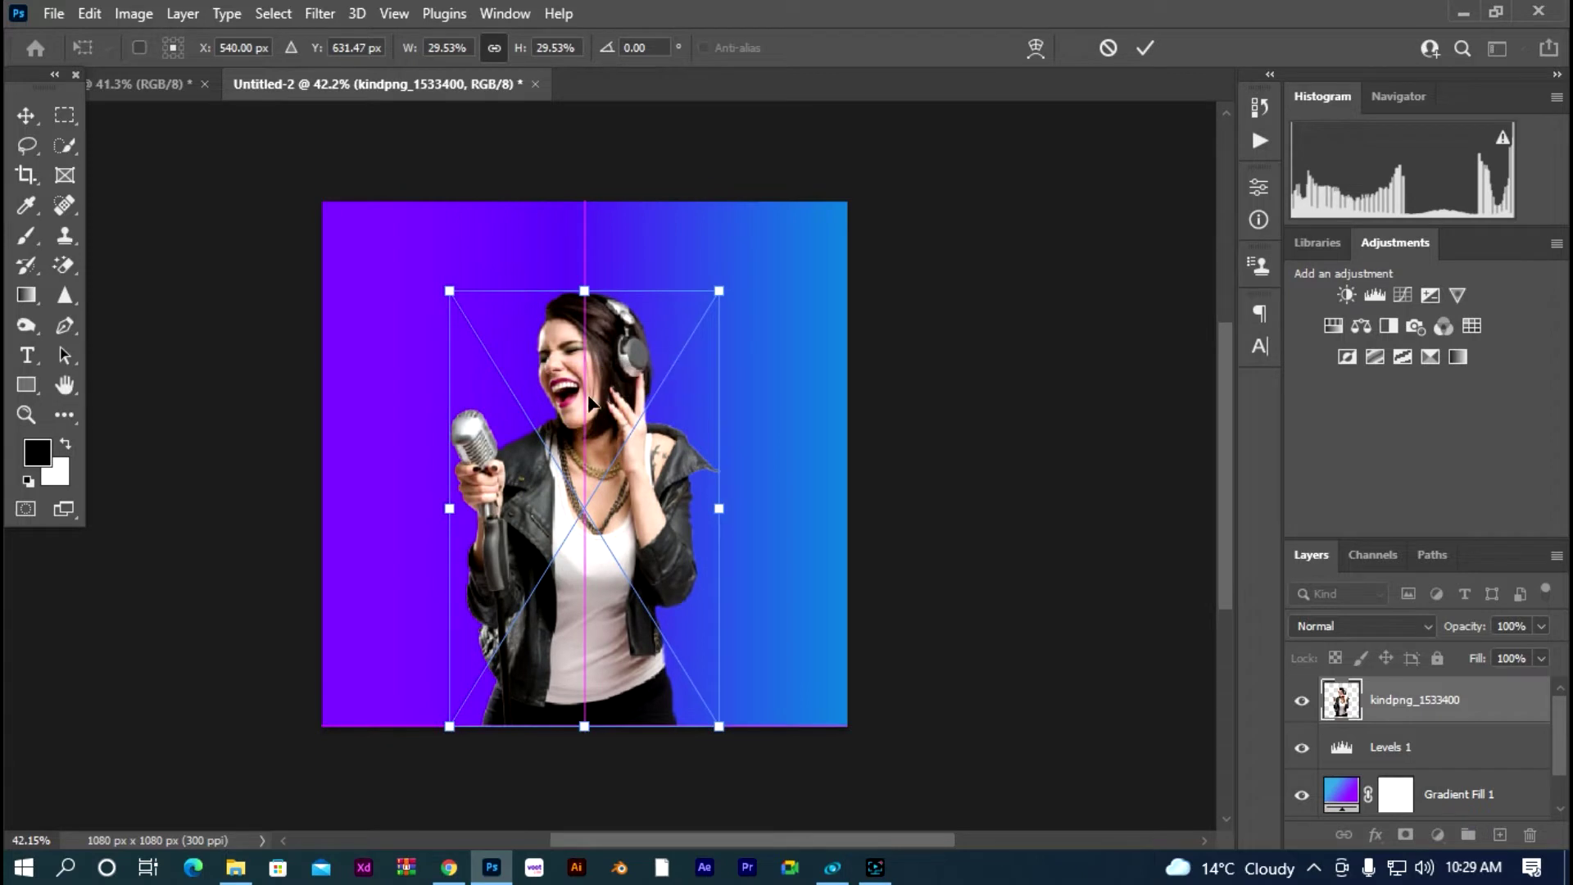
{"action": "mouse_move", "coordinate": [588, 293]}
{"action": "left_mouse_down"}
{"action": "mouse_move", "coordinate": [586, 340]}
{"action": "mouse_move", "coordinate": [595, 299]}
{"action": "left_mouse_up"}
{"action": "left_click_drag", "start_coordinate": [610, 414], "coordinate": [607, 412]}
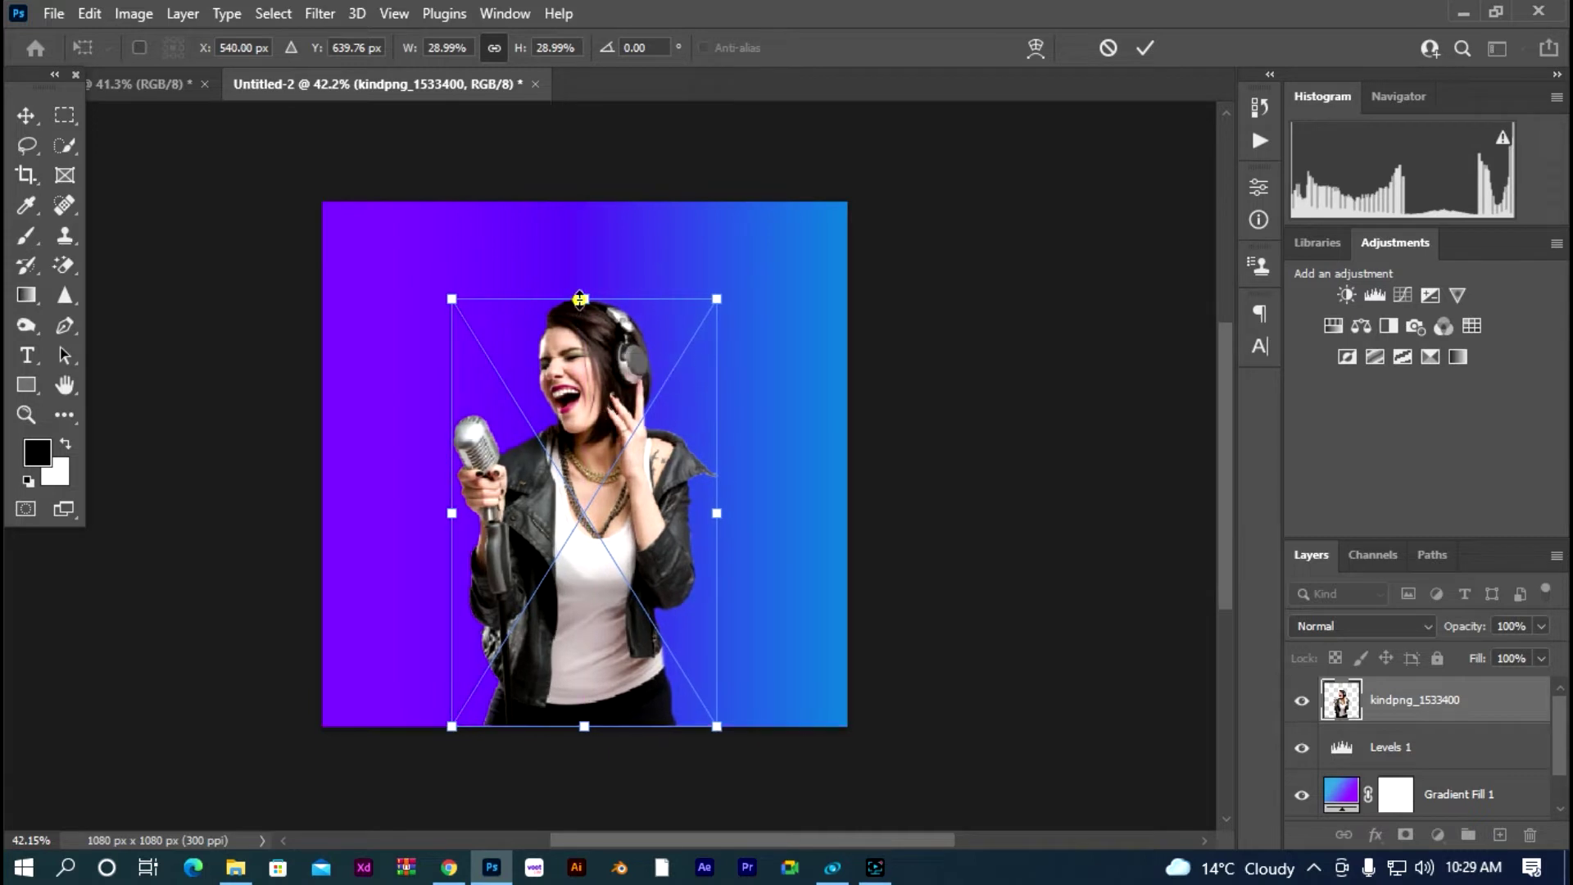
{"action": "left_click_drag", "start_coordinate": [580, 299], "coordinate": [584, 320]}
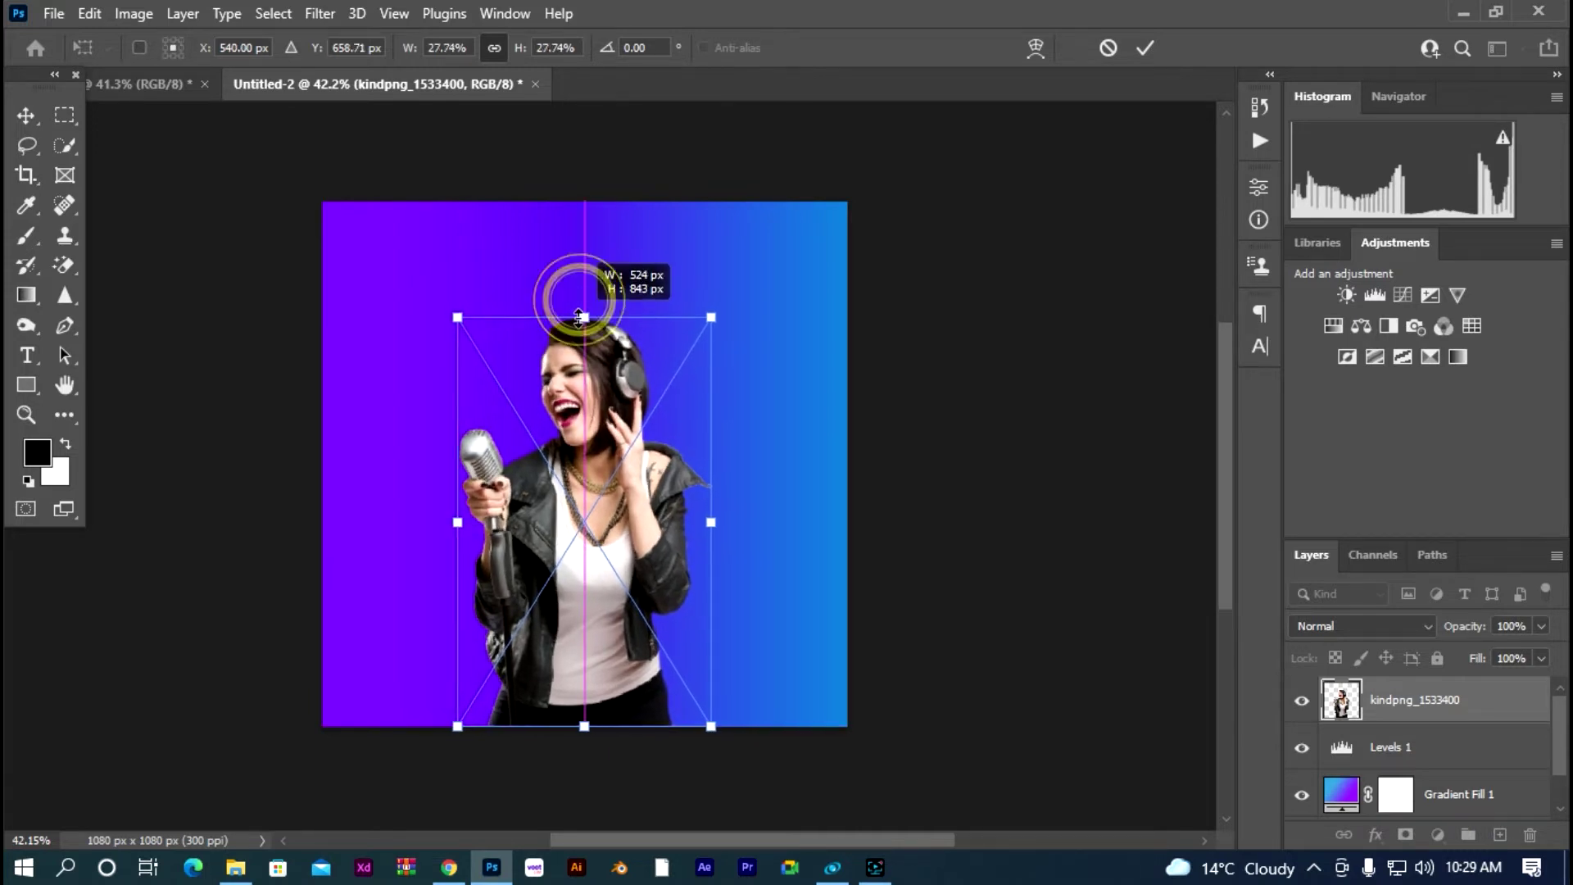
{"action": "left_click", "coordinate": [955, 439]}
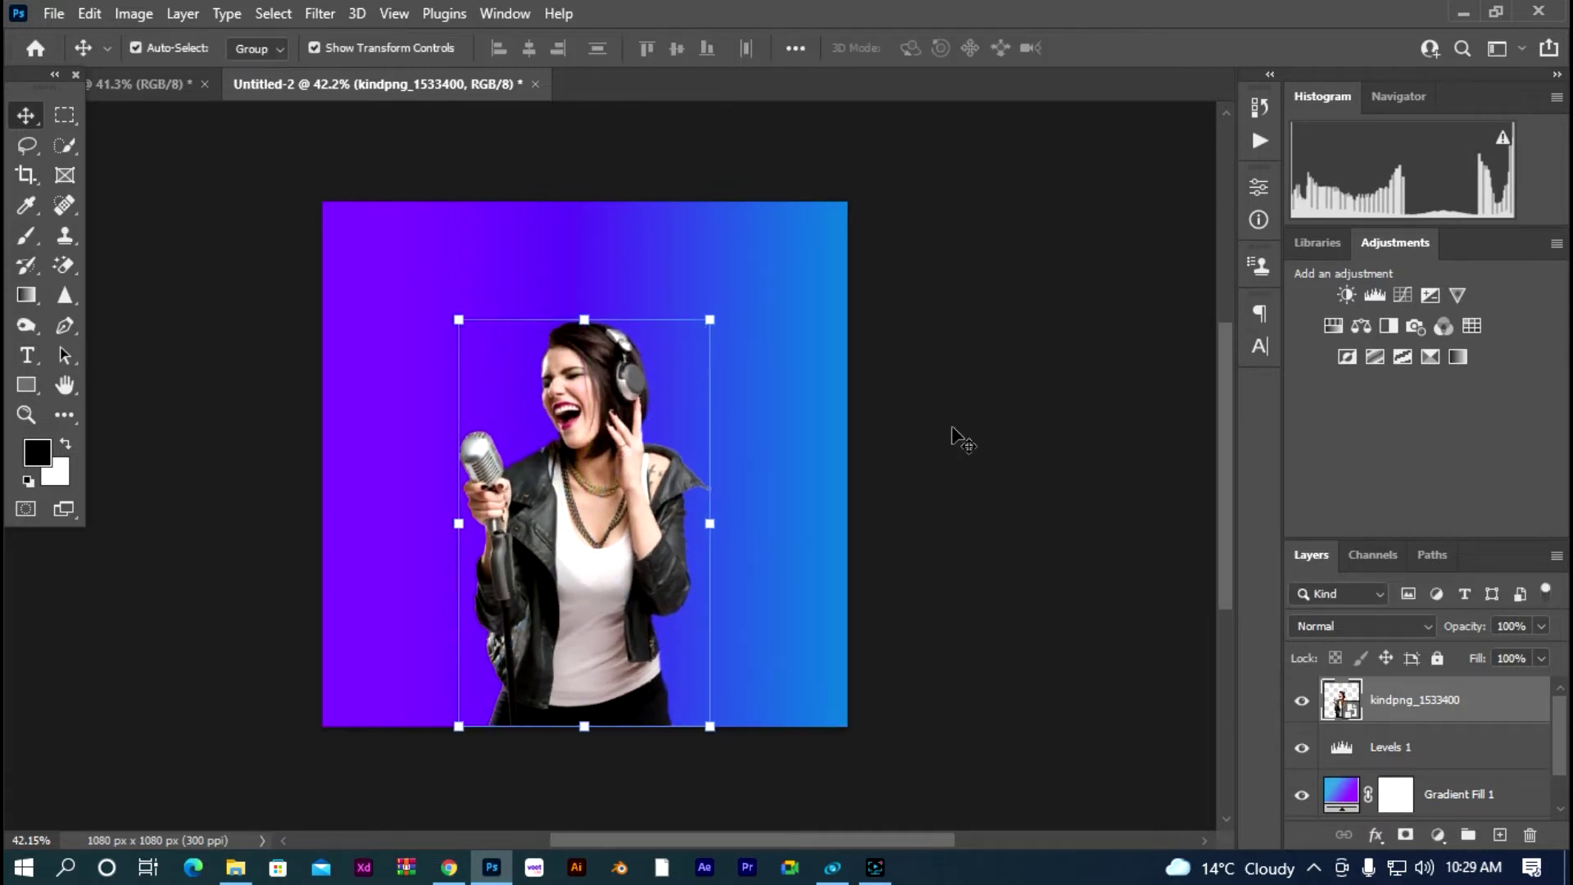
Step: Select the singer layer together with the Gradient Fill 1 layer
{"action": "left_click", "coordinate": [568, 551]}
{"action": "left_click", "coordinate": [906, 587]}
{"action": "left_click", "coordinate": [696, 571]}
{"action": "left_click", "coordinate": [1484, 793]}
Step: Auto-blend the singer and Gradient Fill 1 layers using Stack Images, dismissing the Trim error
{"action": "right_click", "coordinate": [1481, 788]}
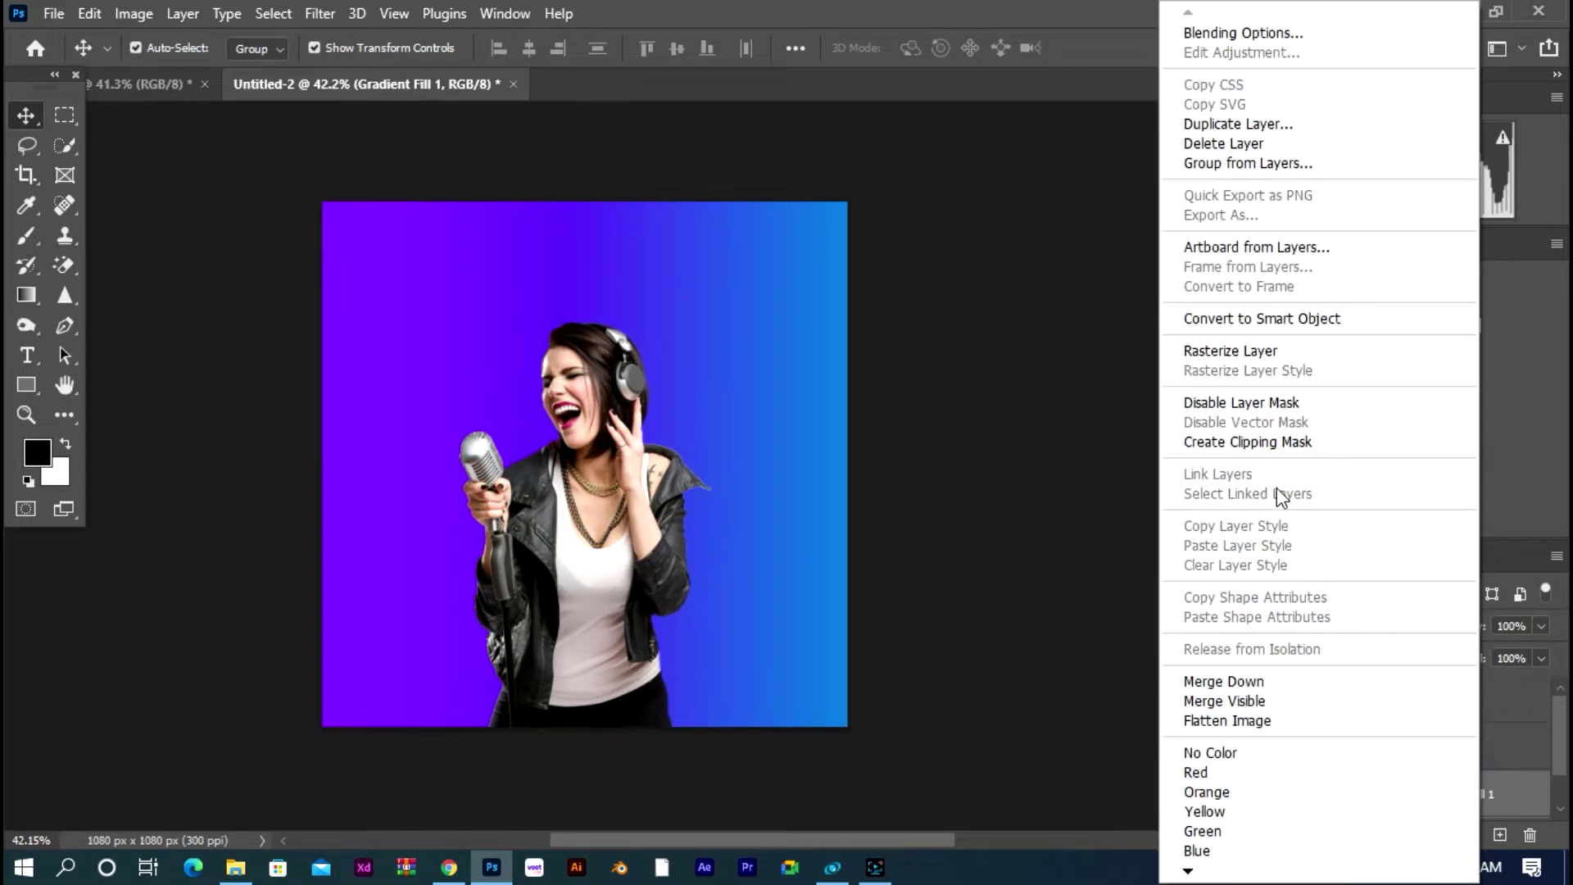
{"action": "left_click", "coordinate": [1419, 713]}
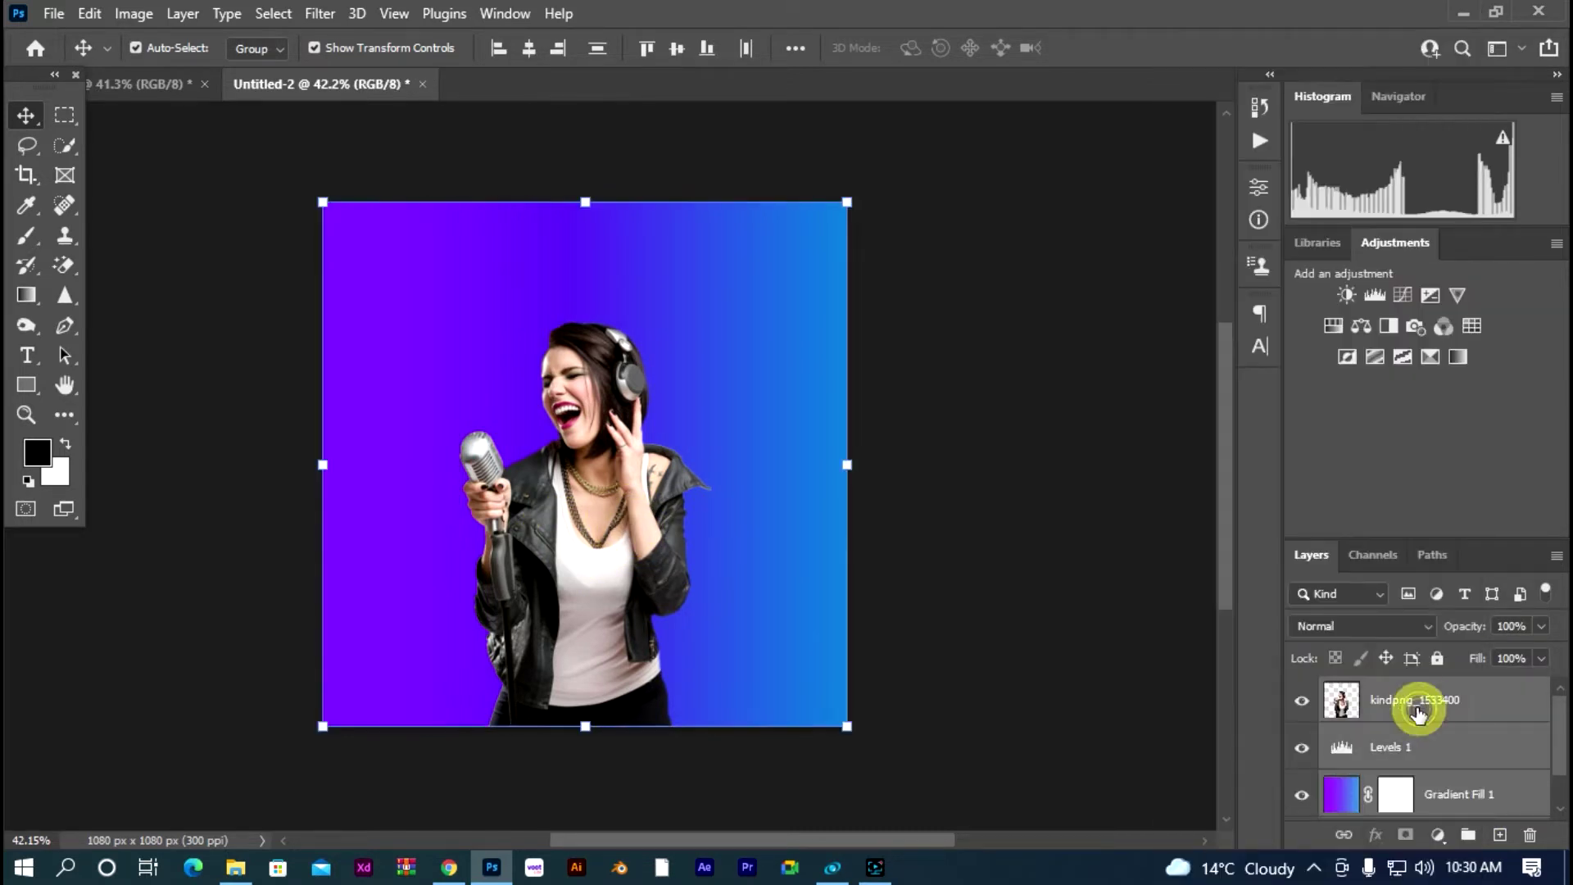
{"action": "left_click", "coordinate": [85, 14]}
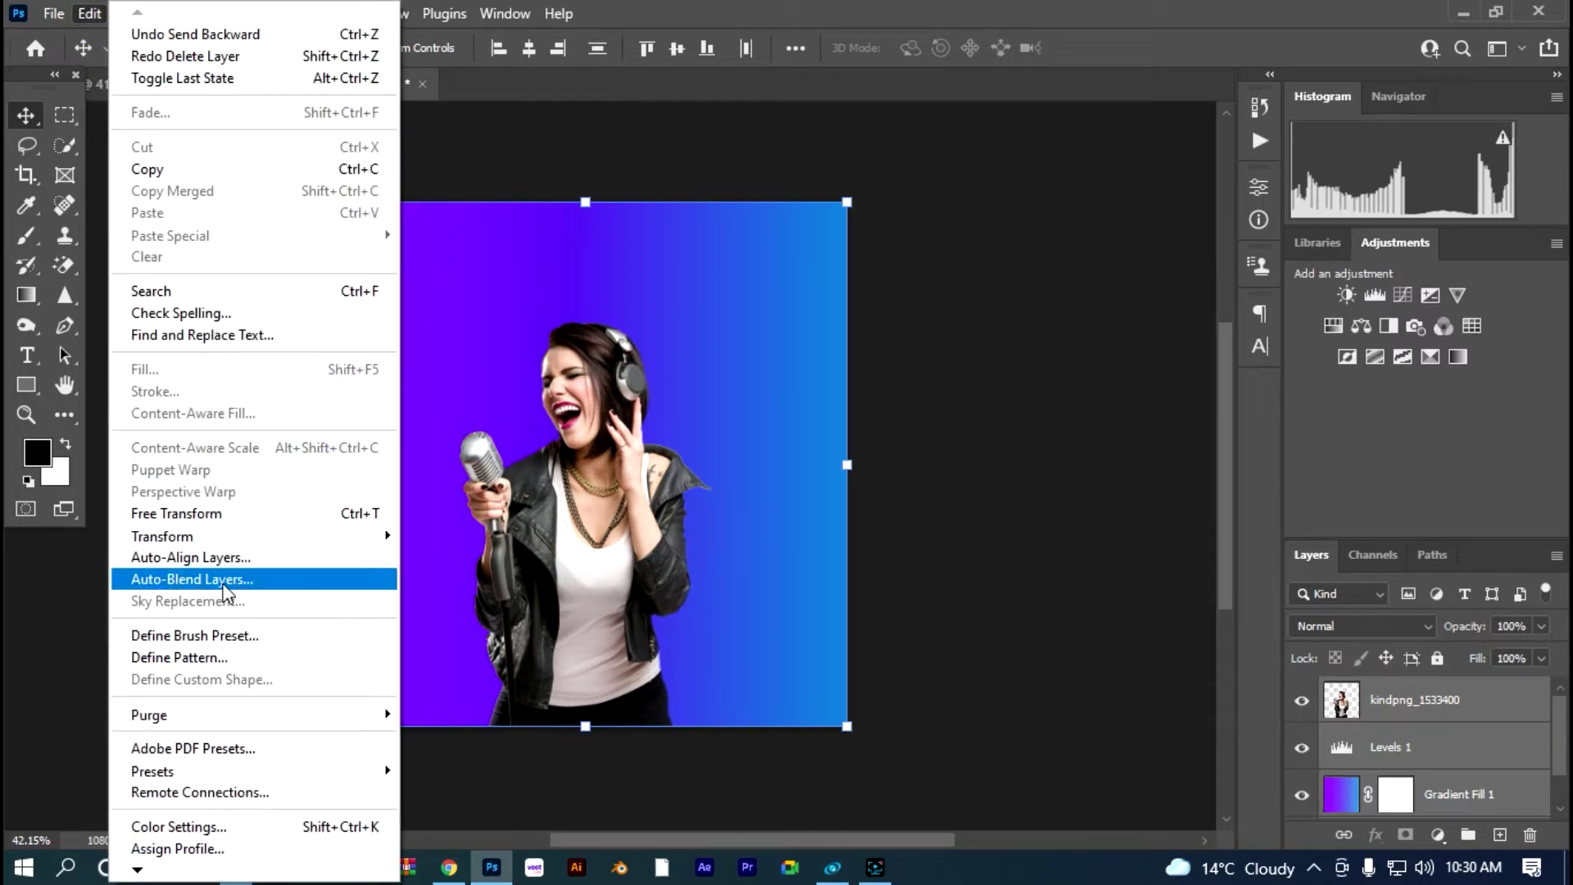
{"action": "left_click", "coordinate": [248, 583]}
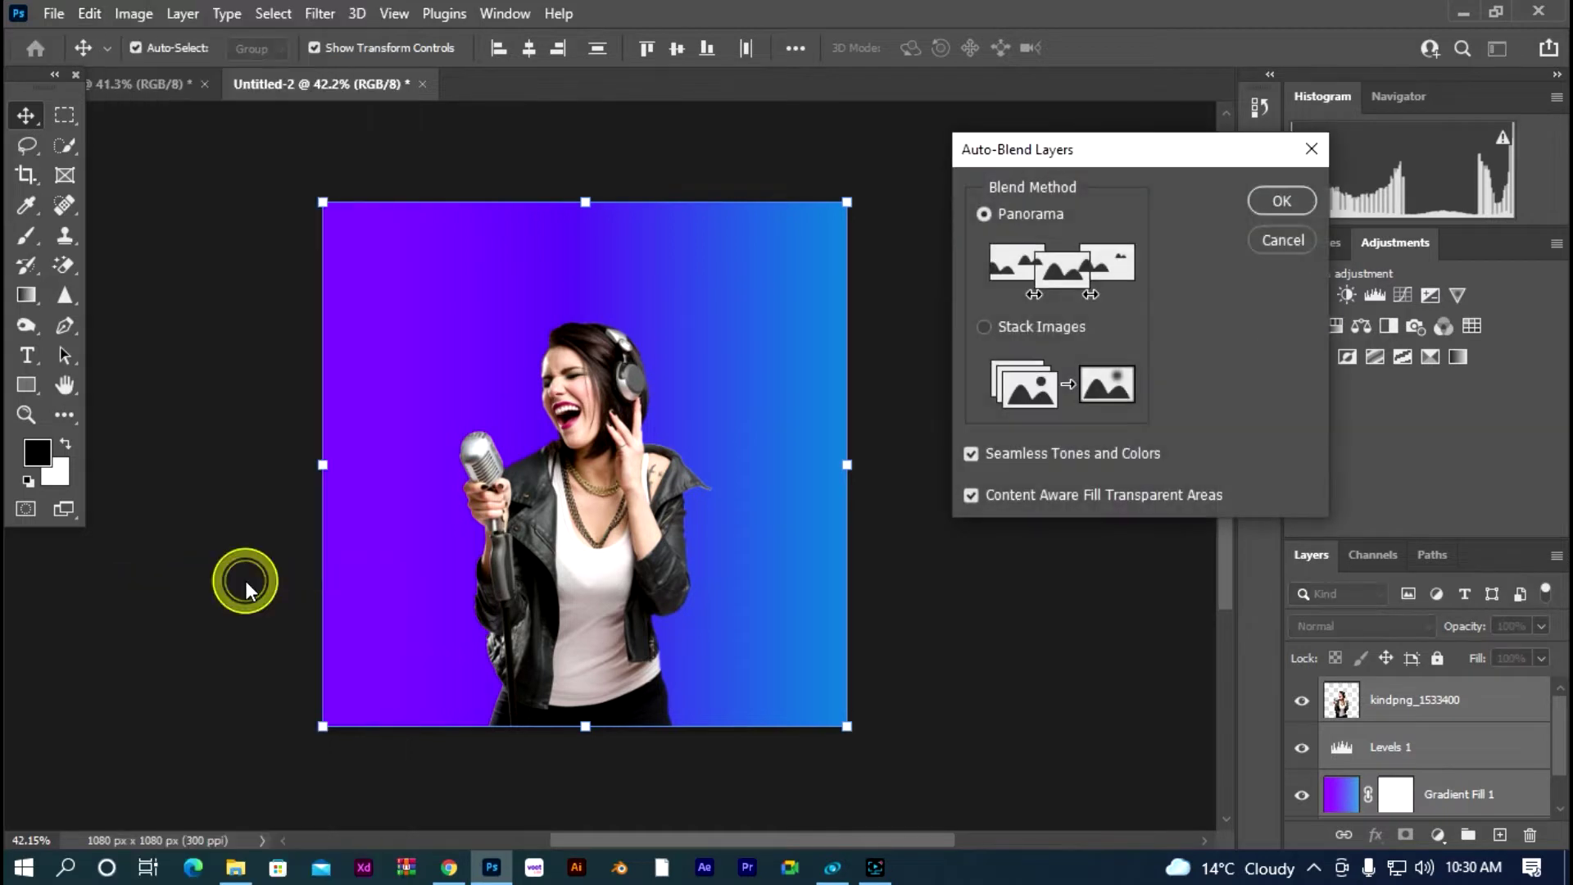
{"action": "left_click", "coordinate": [998, 328]}
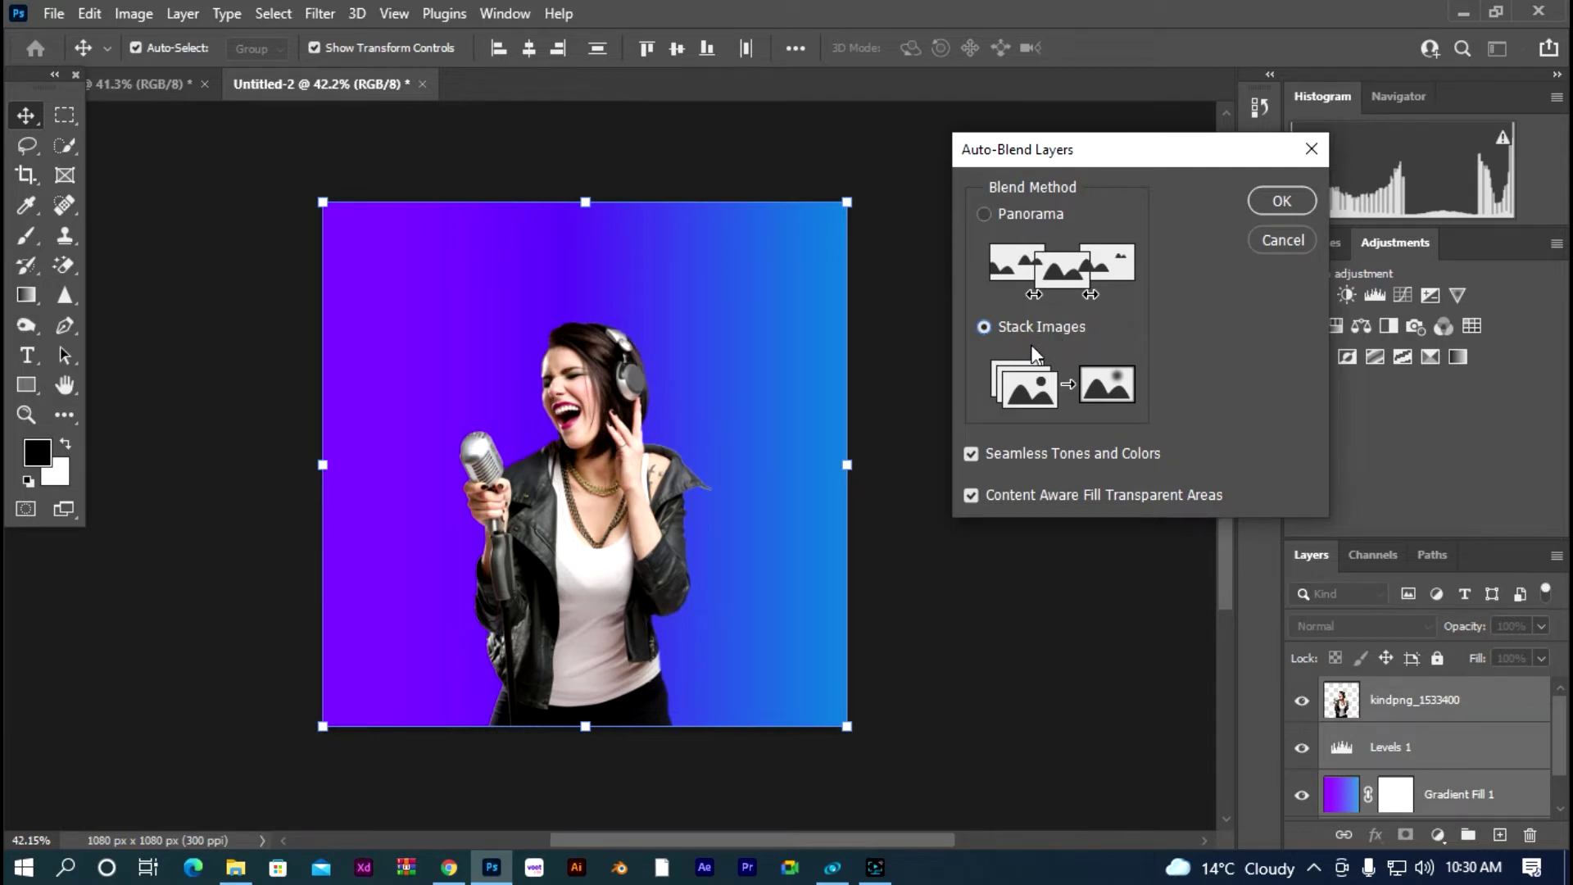
{"action": "left_click", "coordinate": [1282, 200]}
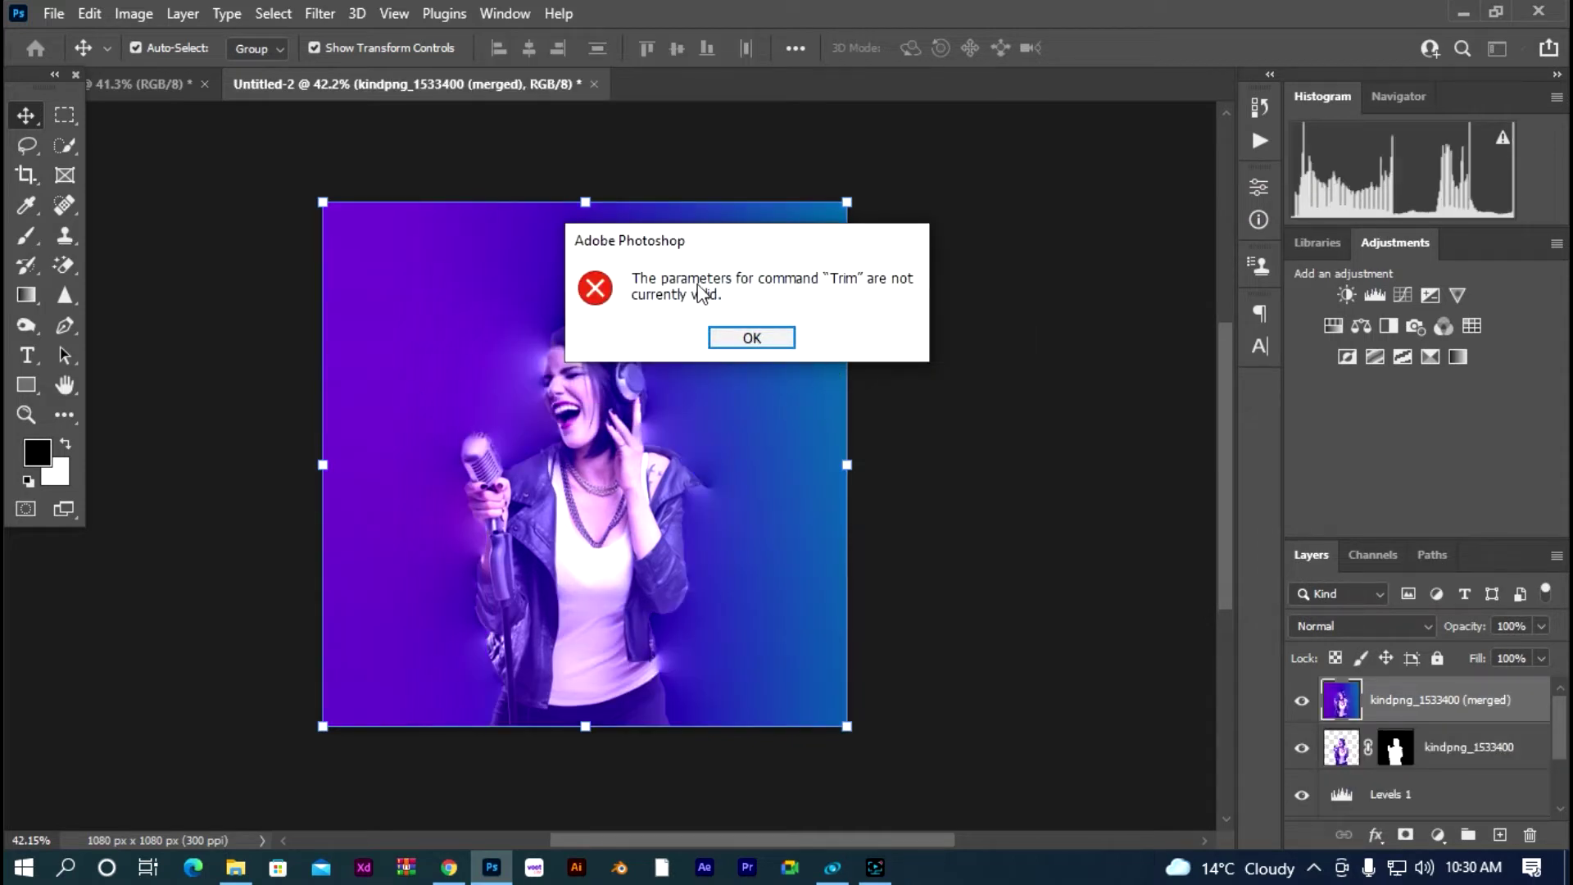
{"action": "left_click", "coordinate": [752, 338]}
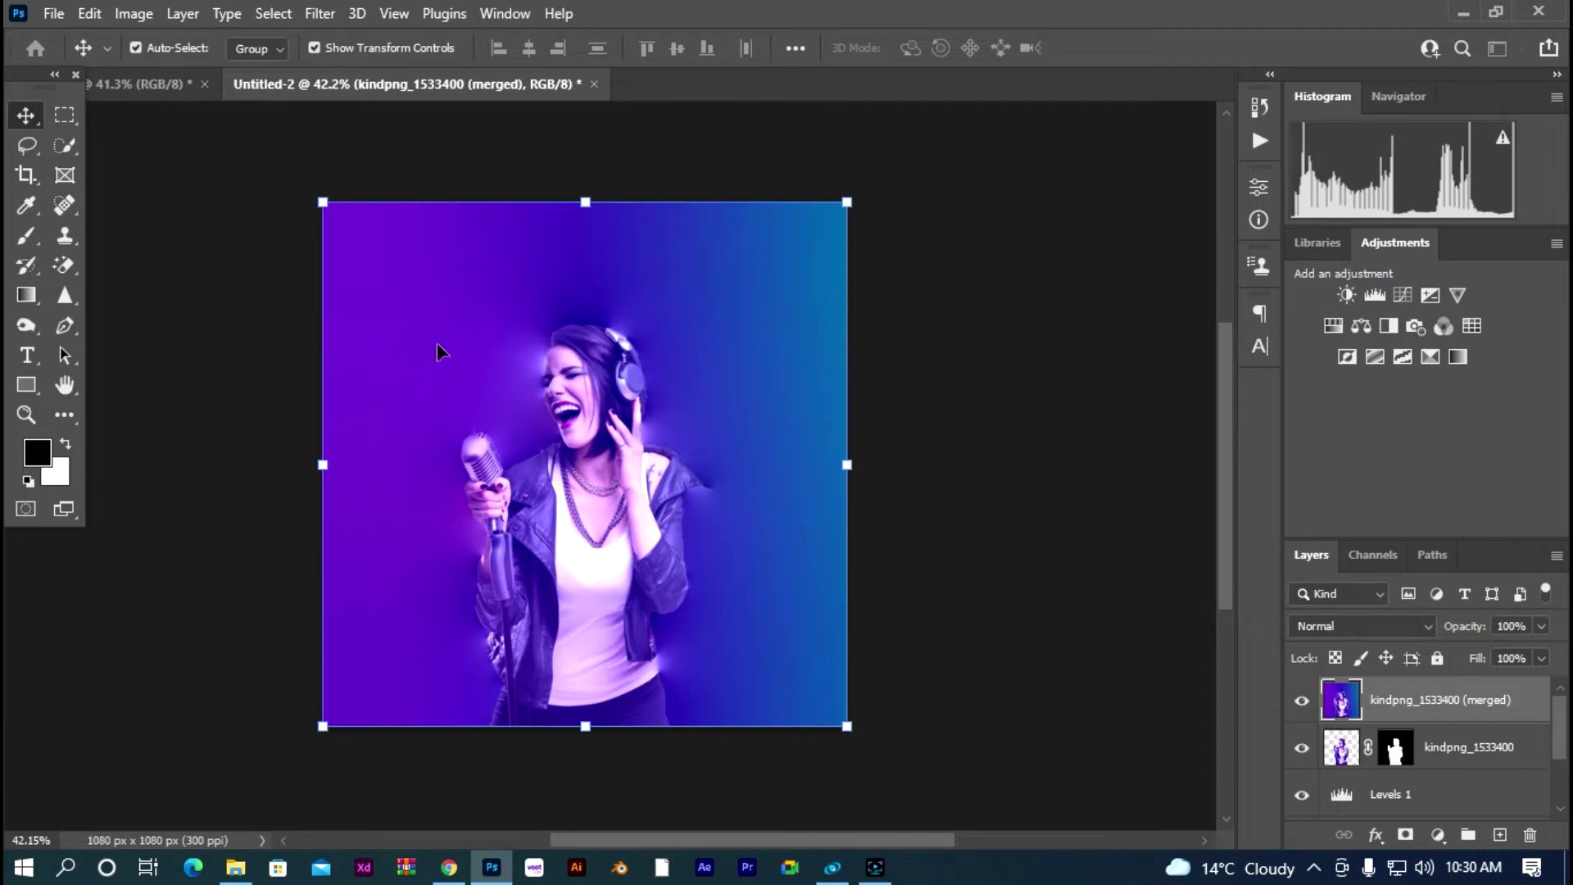
{"action": "left_click", "coordinate": [980, 523]}
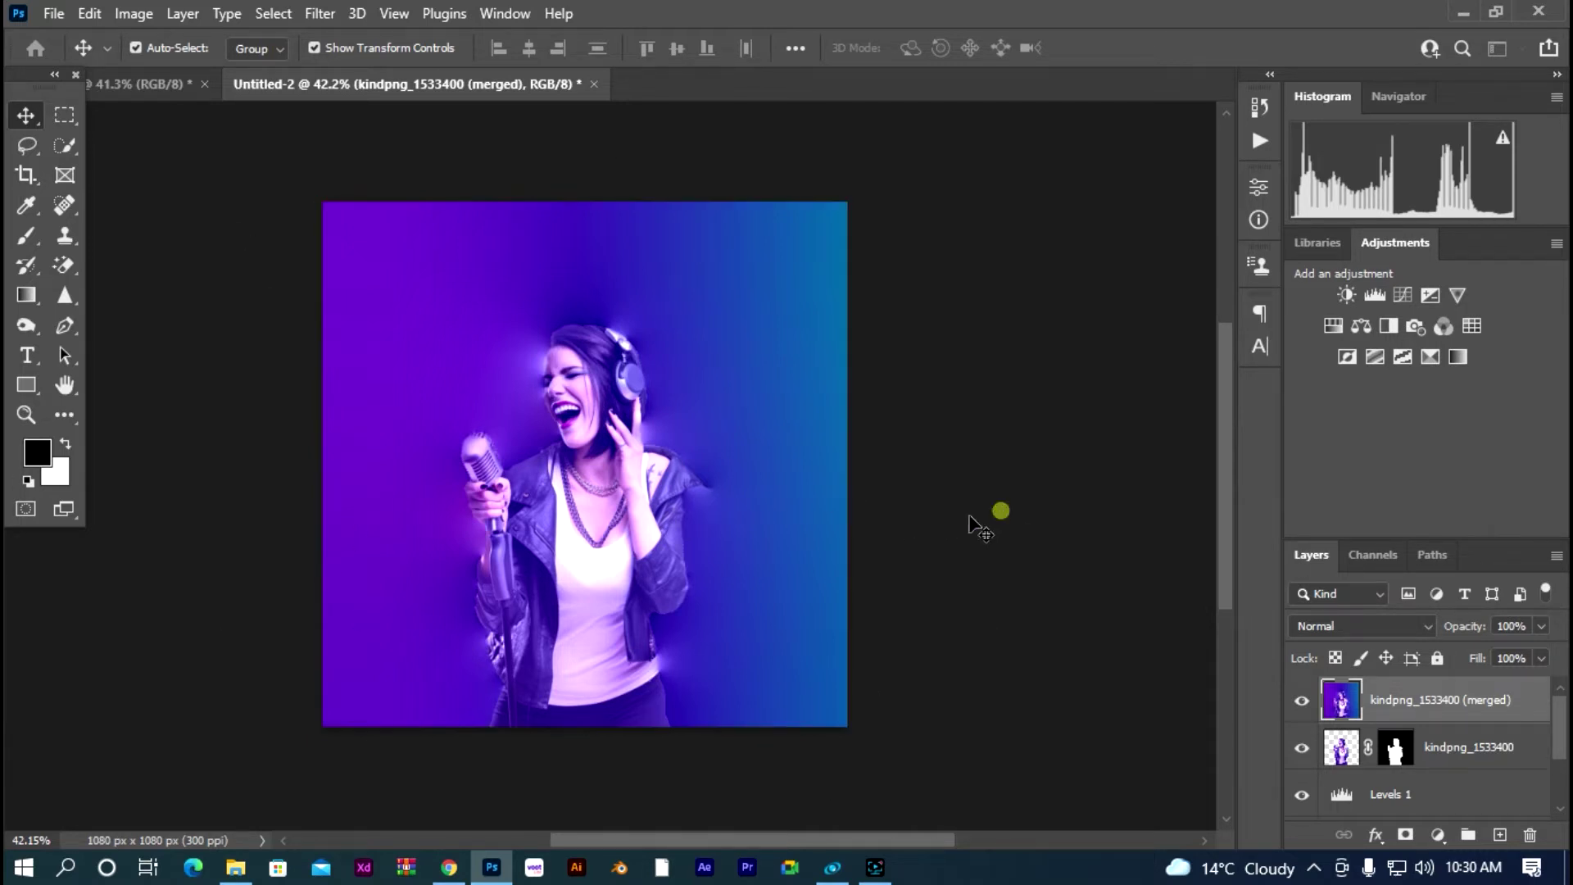
Step: Delete the merged auto-blend layer
{"action": "left_click", "coordinate": [619, 451]}
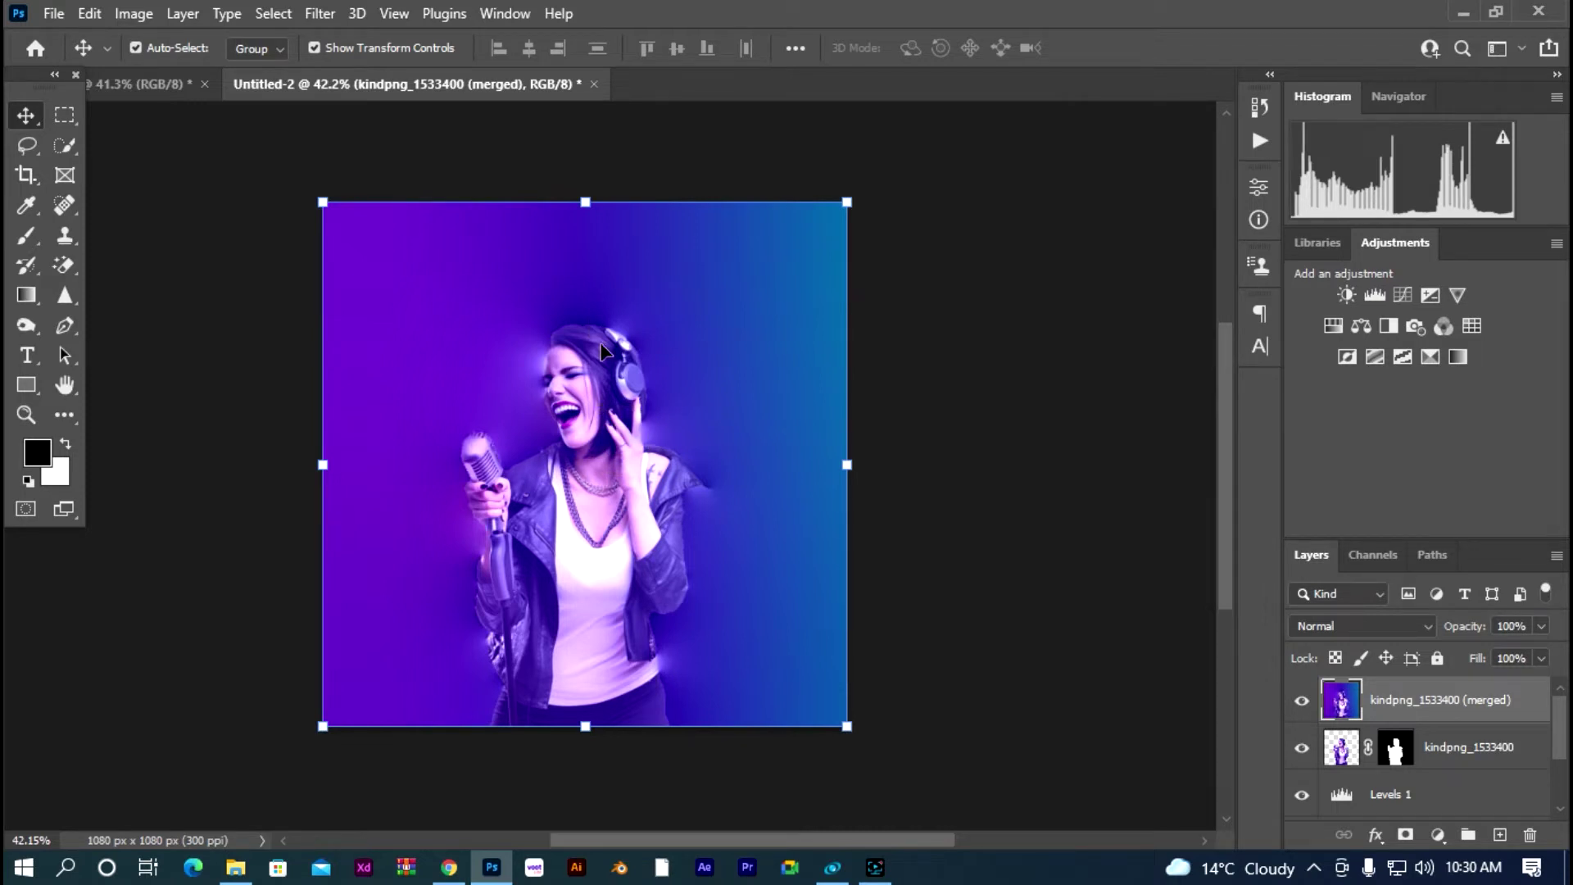
{"action": "left_click", "coordinate": [1082, 509]}
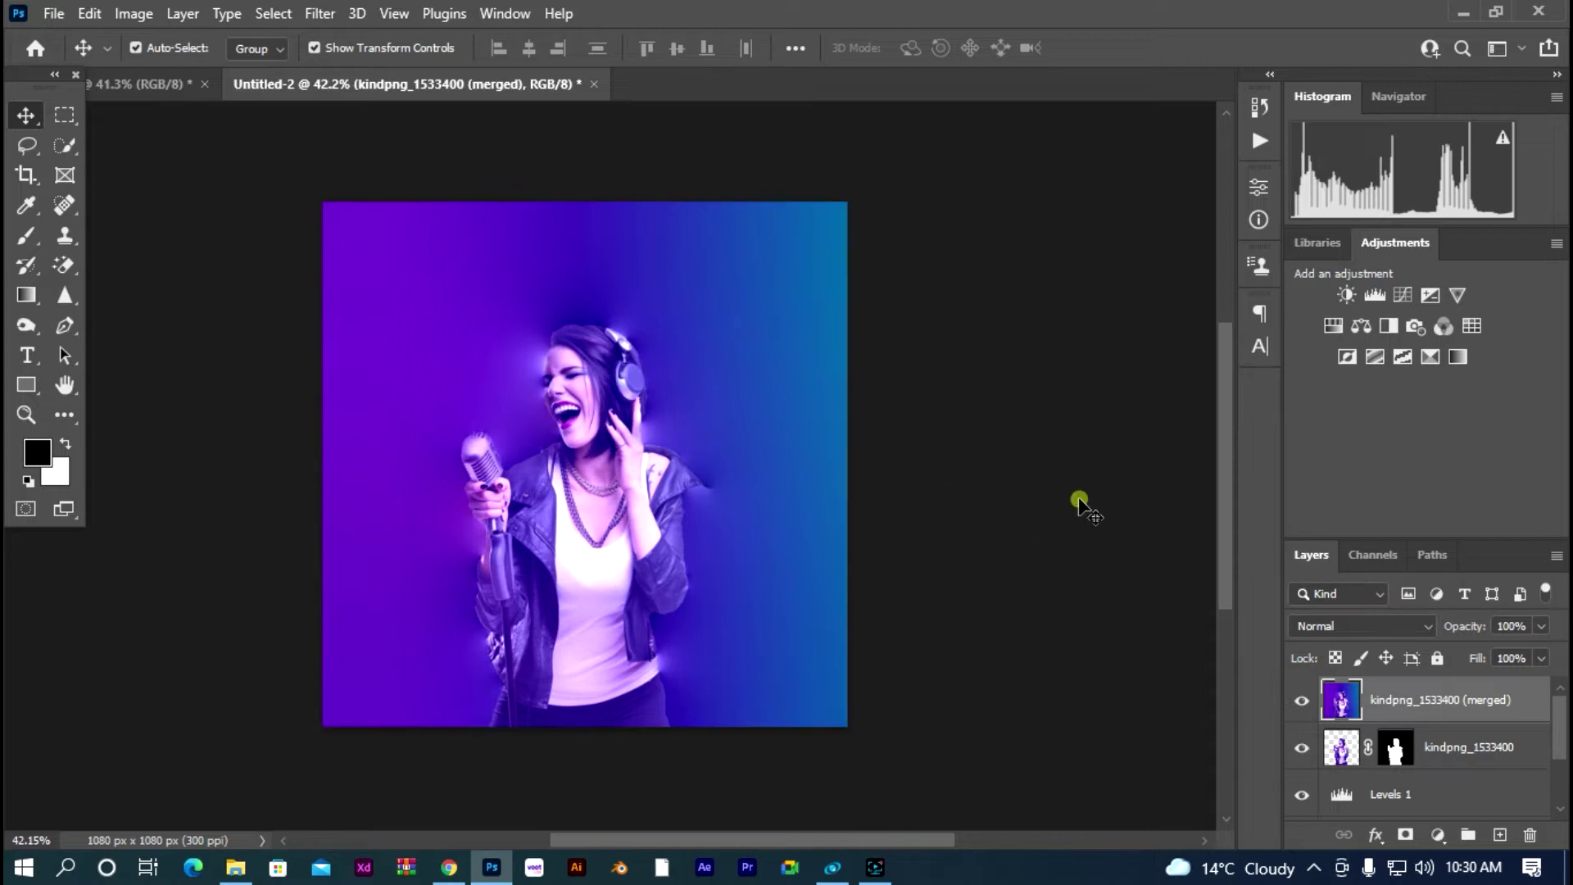
{"action": "scroll", "coordinate": [1345, 753], "scroll_direction": "down", "scroll_amount": 2}
{"action": "scroll", "coordinate": [1305, 730], "scroll_direction": "up", "scroll_amount": 1}
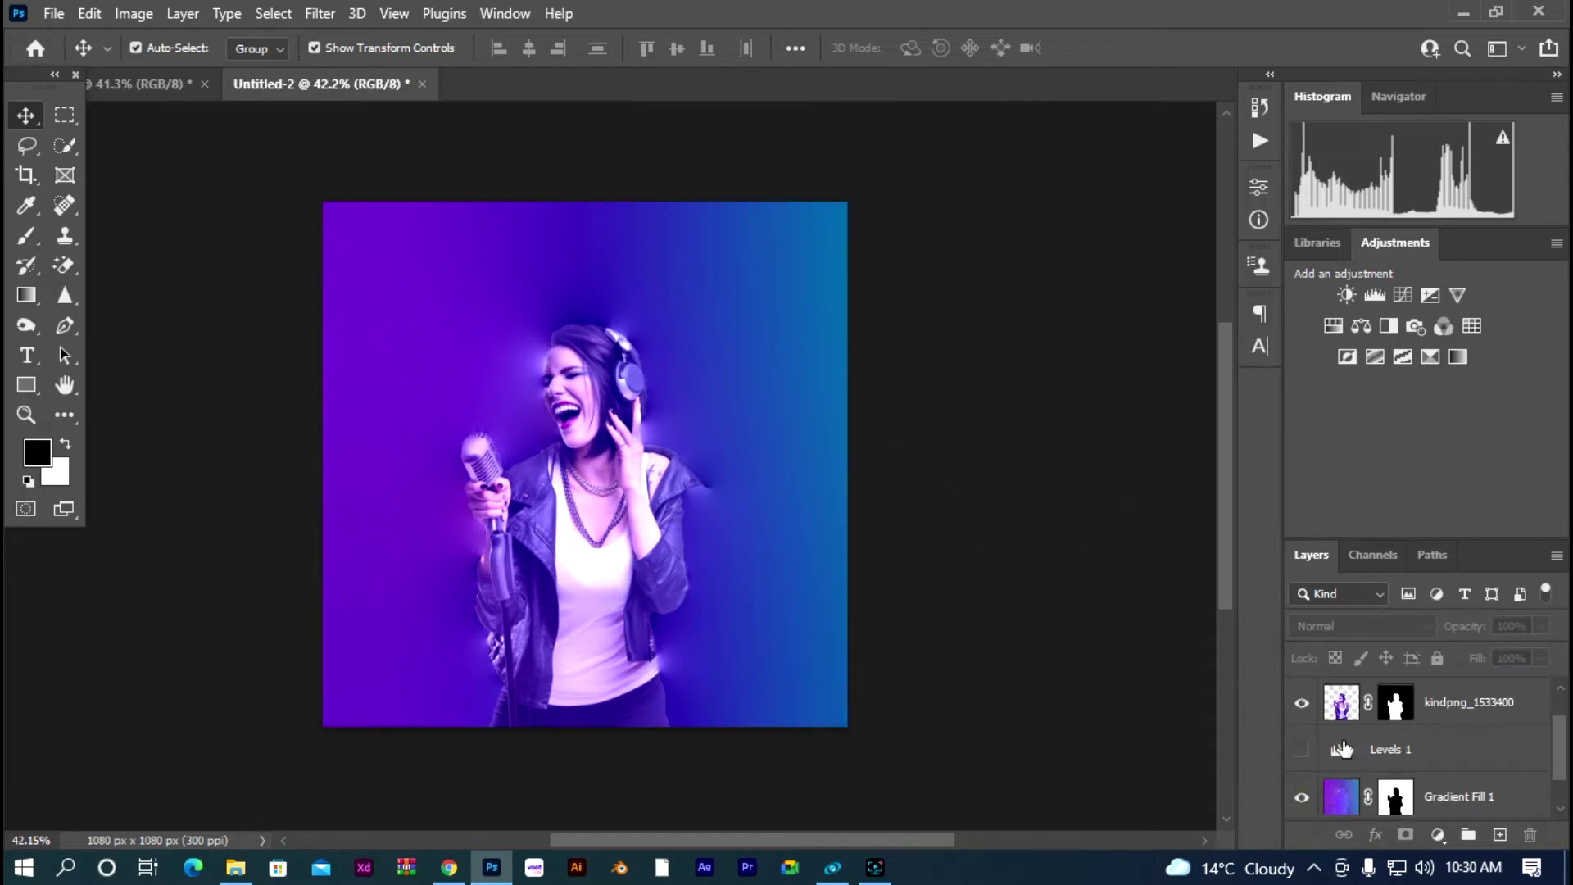
{"action": "scroll", "coordinate": [1316, 720], "scroll_direction": "up", "scroll_amount": 1}
{"action": "left_click", "coordinate": [1363, 703]}
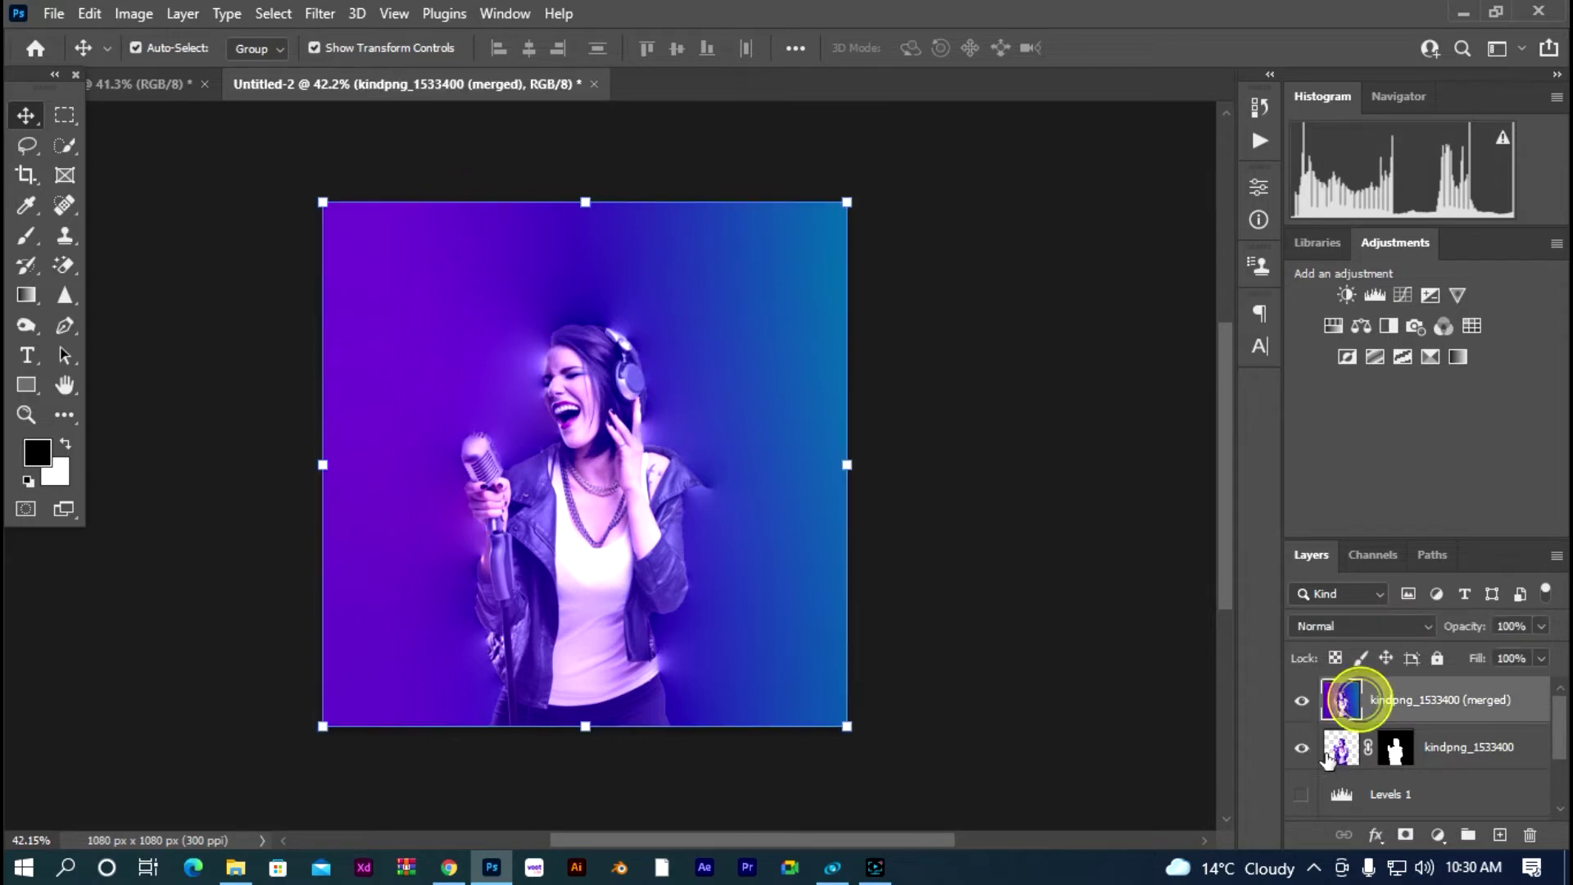
{"action": "key", "text": "Delete"}
{"action": "left_click", "coordinate": [1166, 741]}
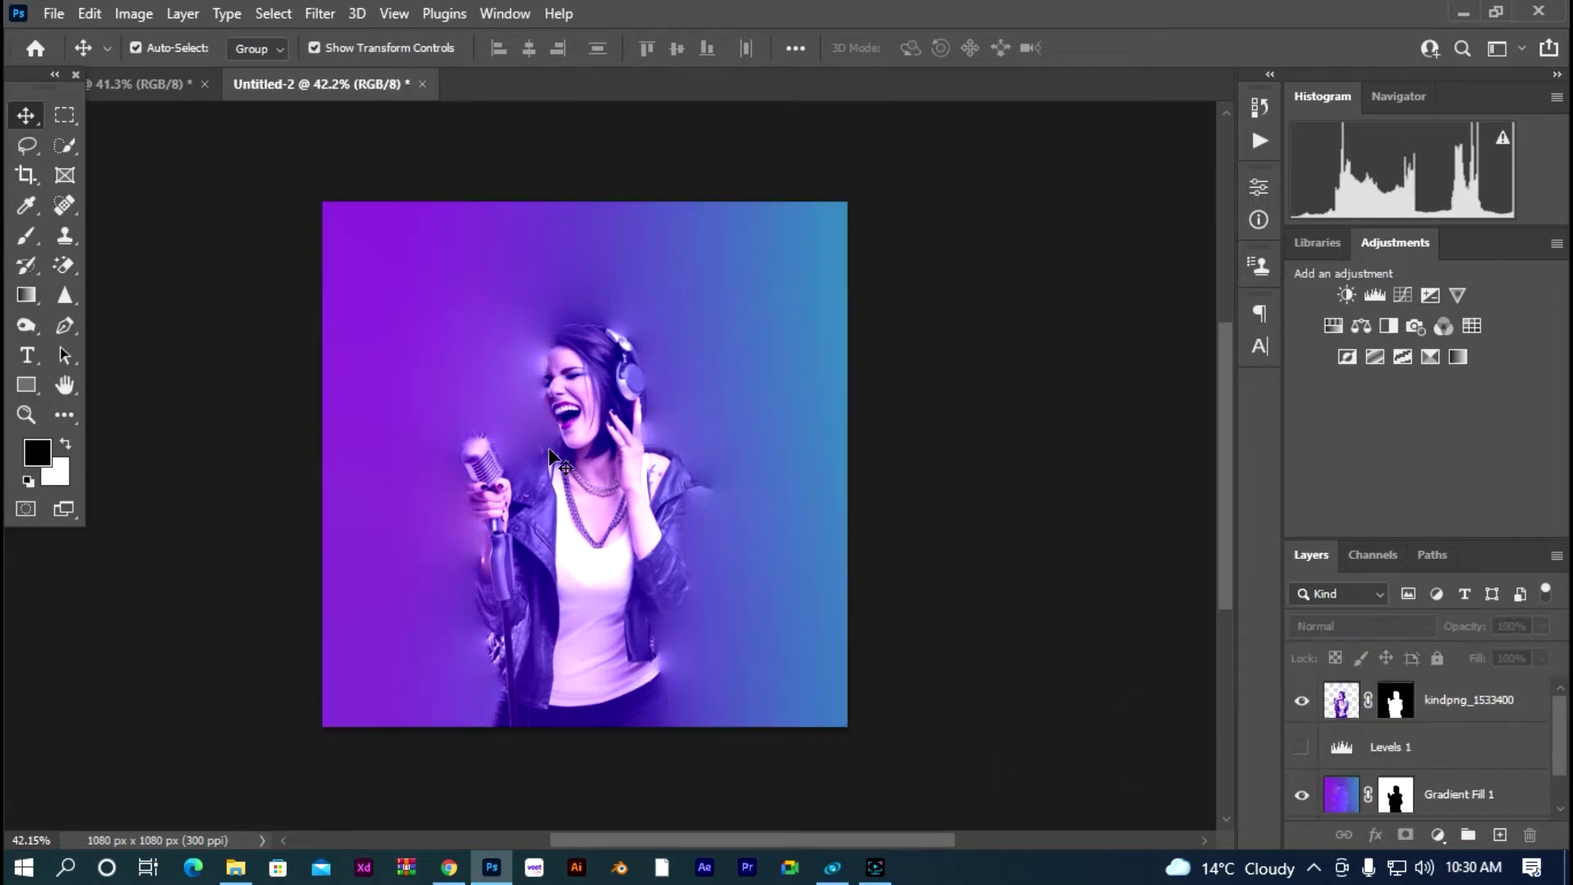
Step: Move the Levels 1 adjustment above the singer layer and make it visible
{"action": "scroll", "coordinate": [672, 516], "scroll_direction": "up", "scroll_amount": 1}
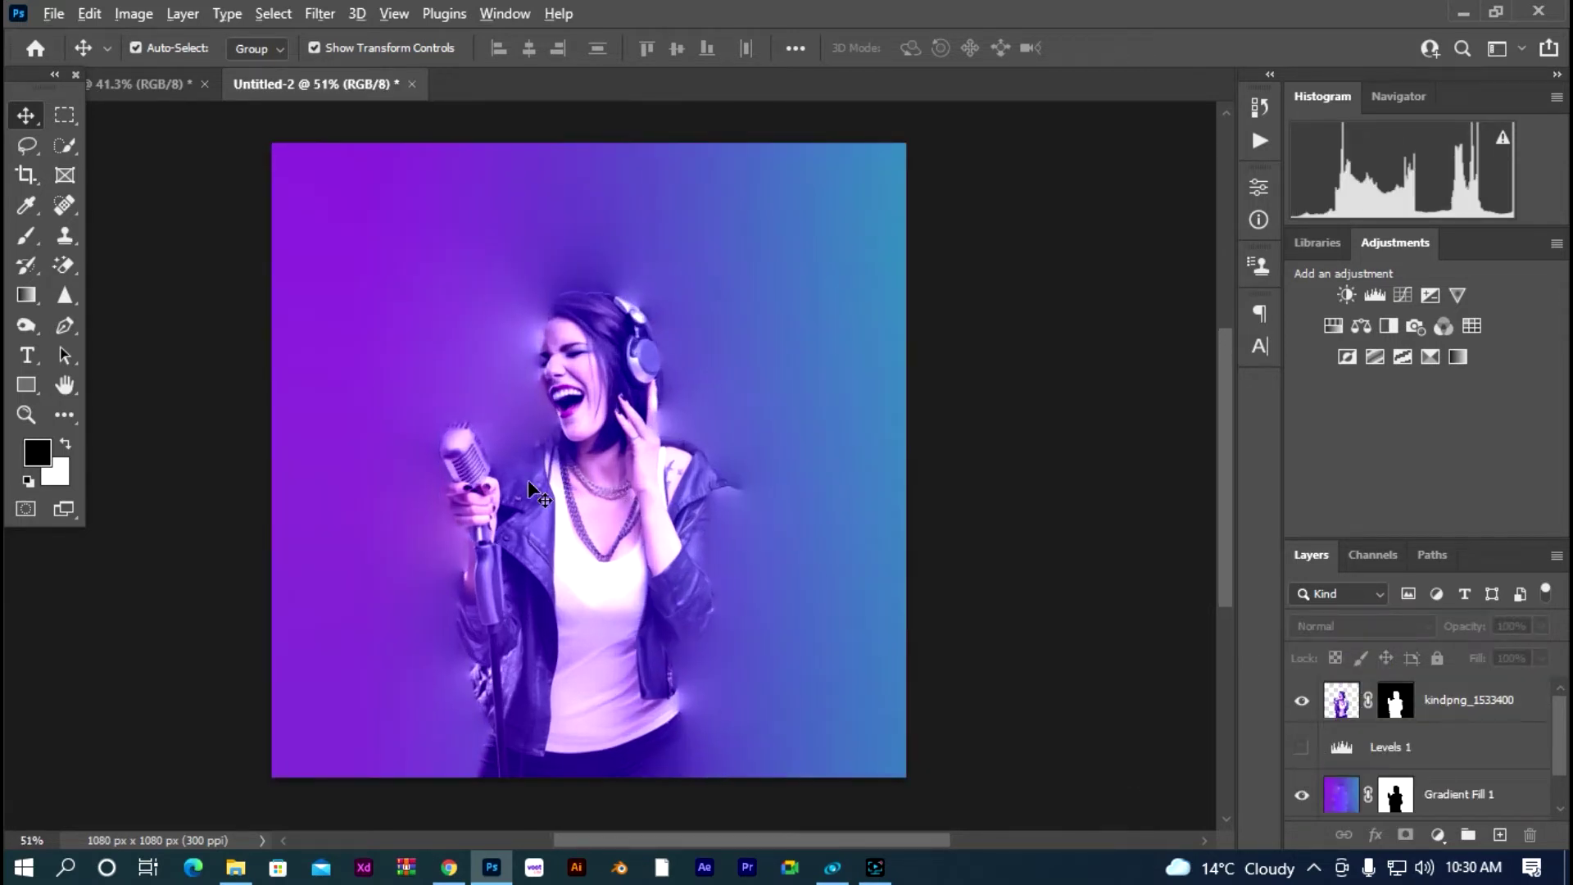
{"action": "scroll", "coordinate": [574, 508], "scroll_direction": "down", "scroll_amount": 1}
{"action": "scroll", "coordinate": [622, 526], "scroll_direction": "up", "scroll_amount": 1}
{"action": "scroll", "coordinate": [622, 526], "scroll_direction": "up", "scroll_amount": 1}
{"action": "left_click", "coordinate": [614, 527]}
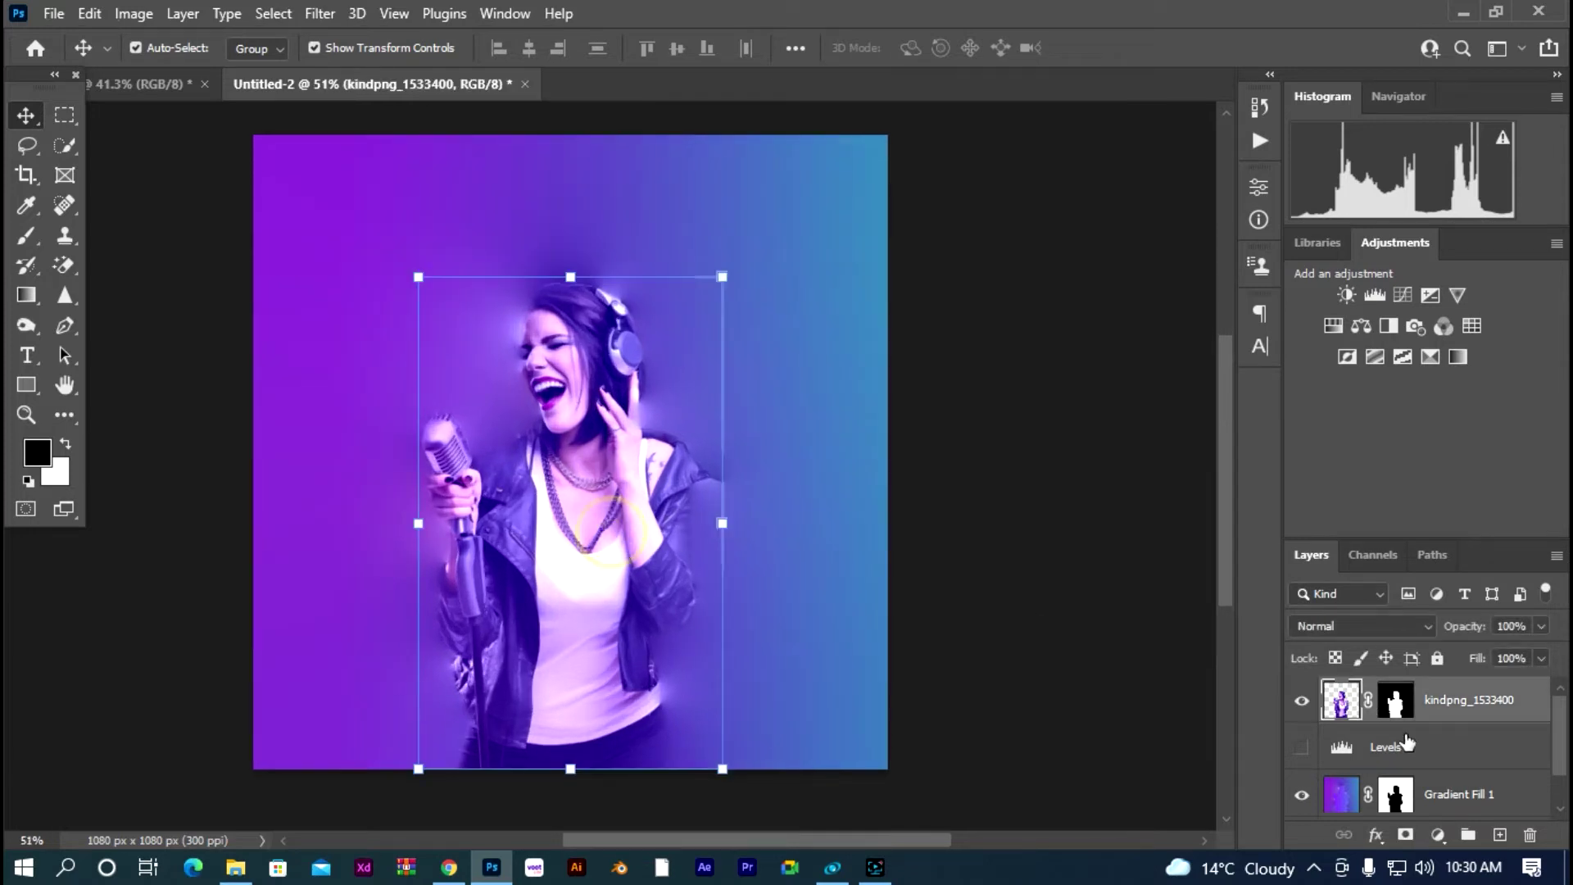
{"action": "left_click", "coordinate": [1385, 748]}
{"action": "left_click_drag", "start_coordinate": [1385, 747], "coordinate": [1385, 697]}
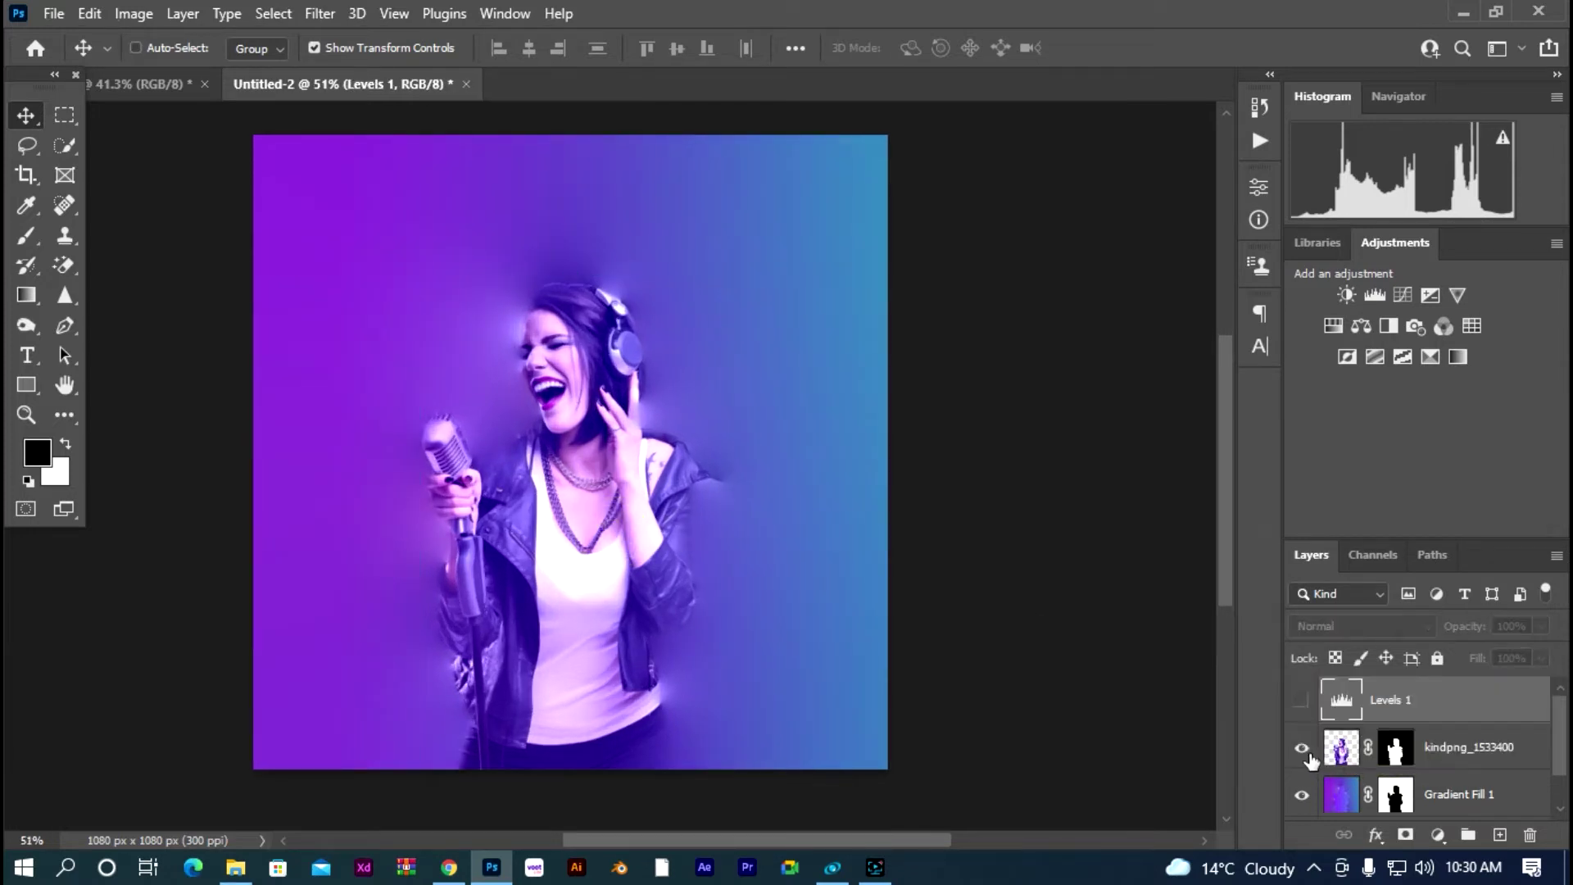
{"action": "left_click", "coordinate": [1302, 701]}
Step: Lower the Levels 1 black input slider to lift the shadows
{"action": "double_click", "coordinate": [1341, 703]}
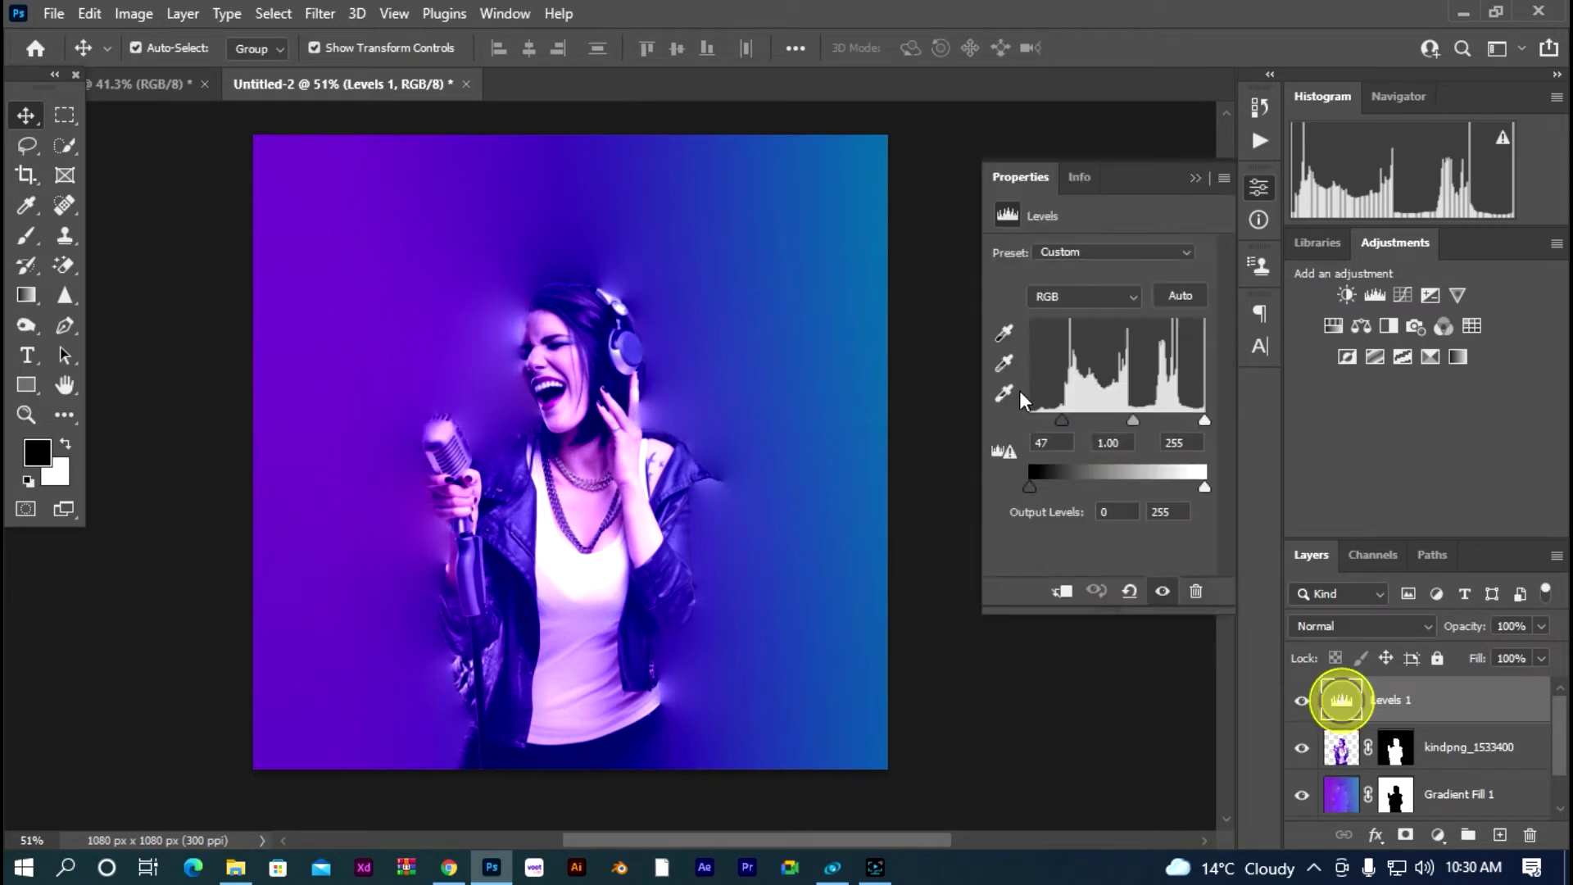
{"action": "left_click_drag", "start_coordinate": [1030, 420], "coordinate": [1040, 421]}
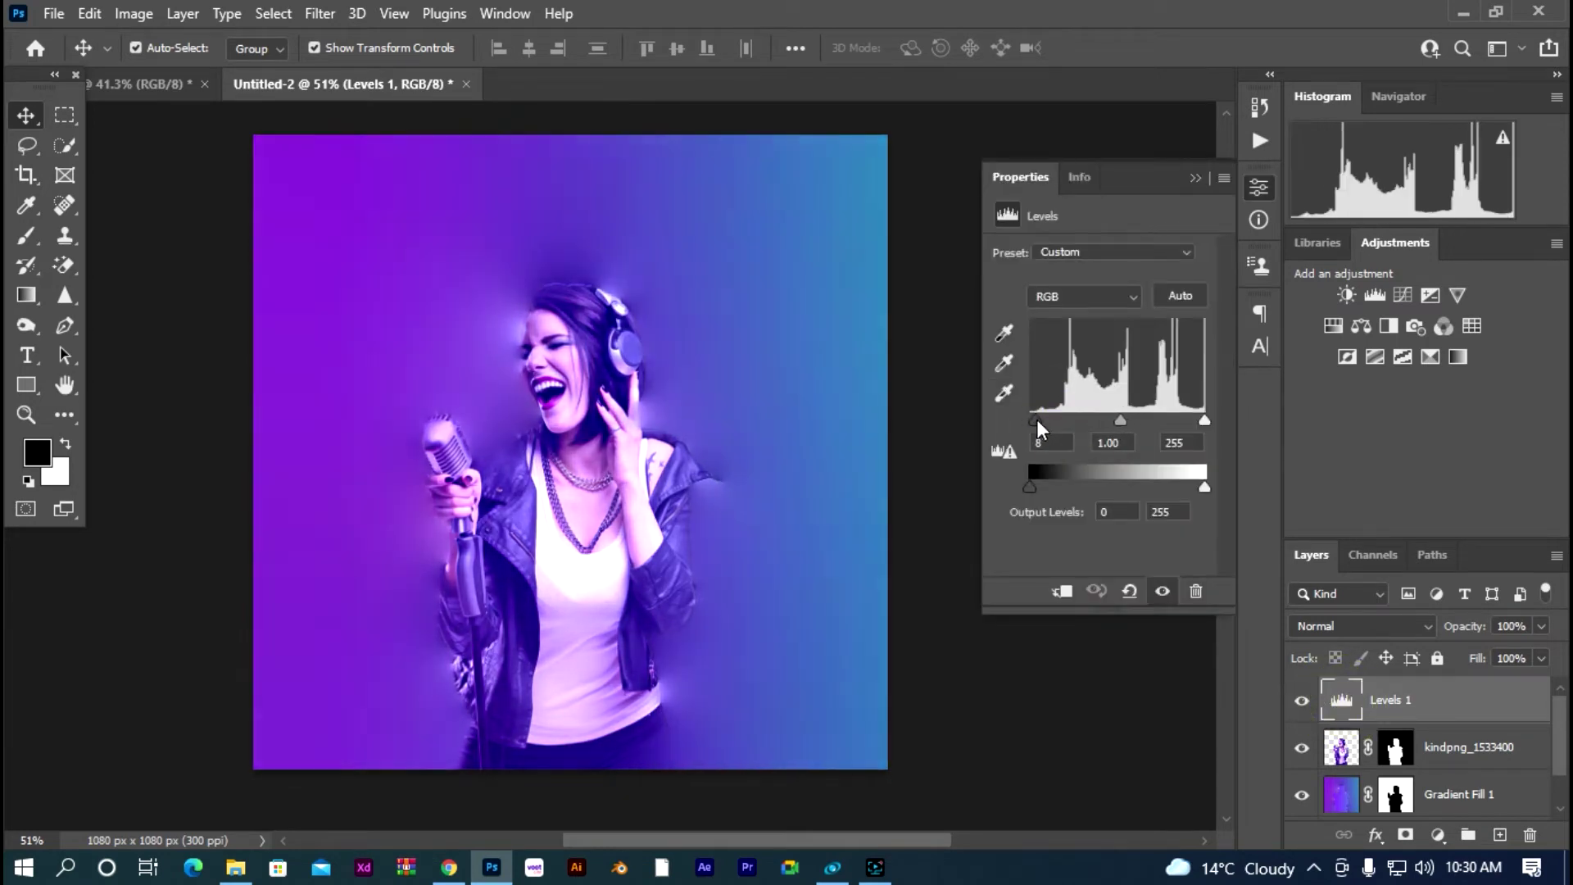
{"action": "left_click", "coordinate": [1195, 177]}
{"action": "left_click", "coordinate": [1022, 302]}
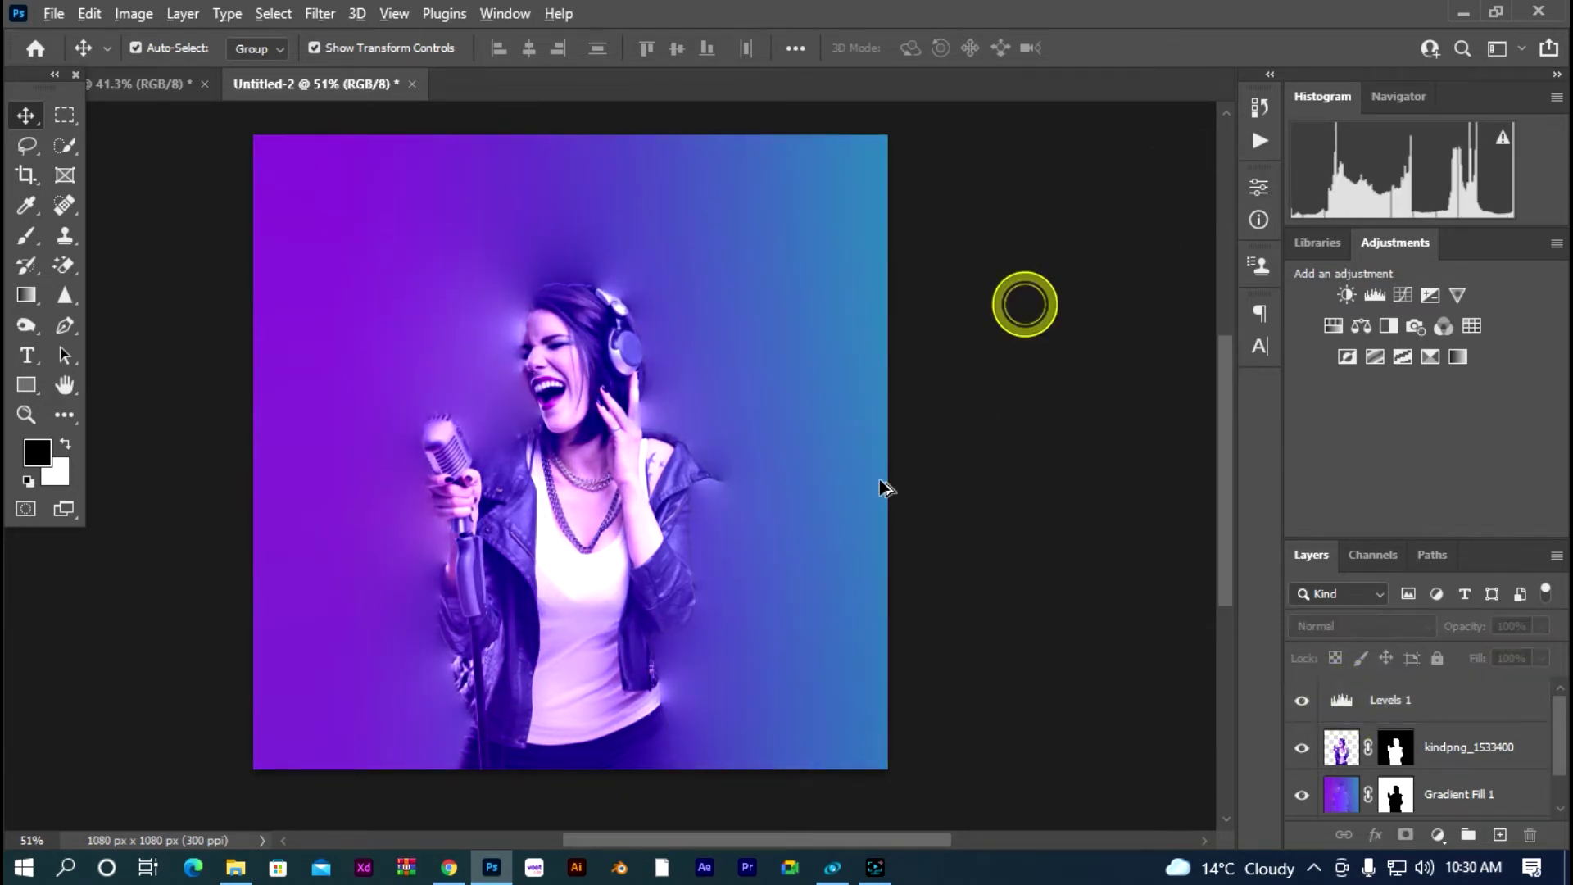
{"action": "key", "text": "ctrl+0"}
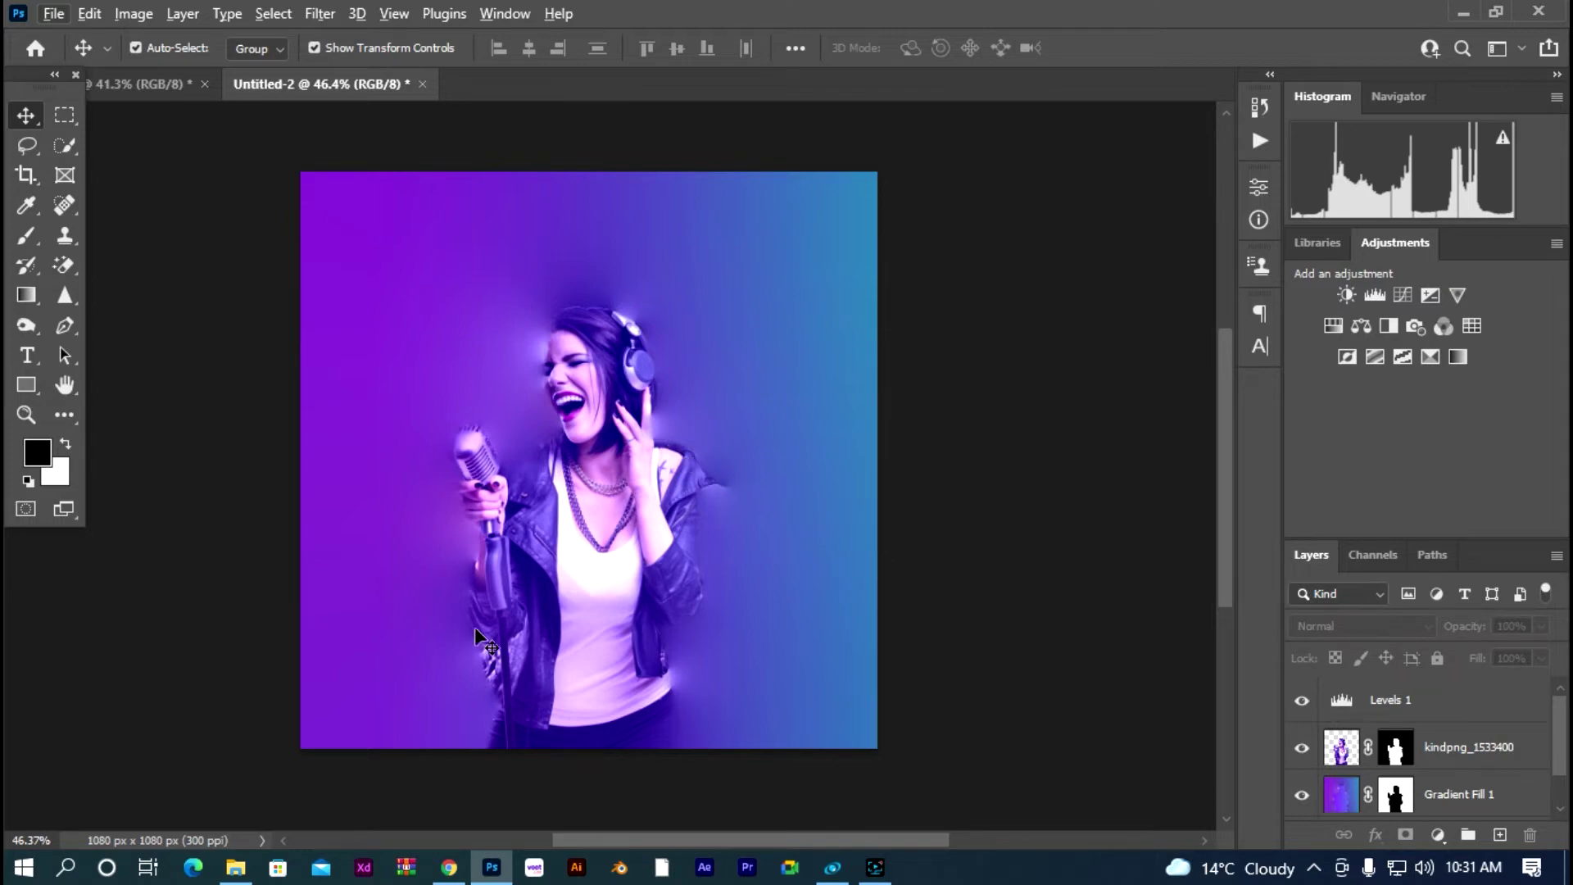
Step: Place a second, larger copy of the singer photo into the poster
{"action": "left_click", "coordinate": [236, 867]}
{"action": "left_click_drag", "start_coordinate": [391, 334], "coordinate": [672, 603]}
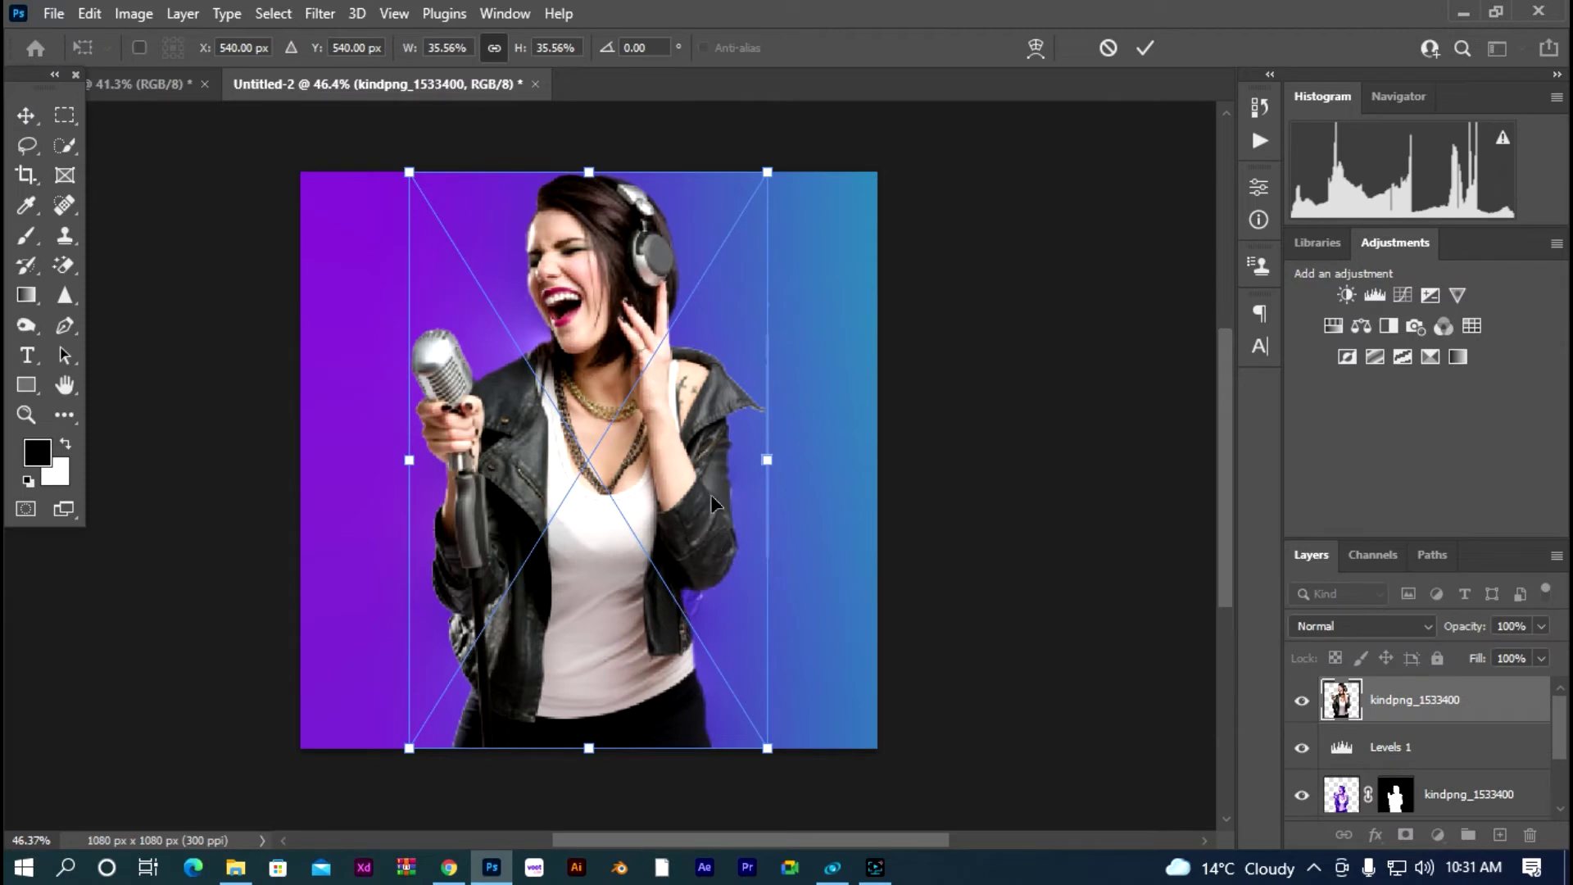
{"action": "left_click_drag", "start_coordinate": [767, 747], "coordinate": [816, 791]}
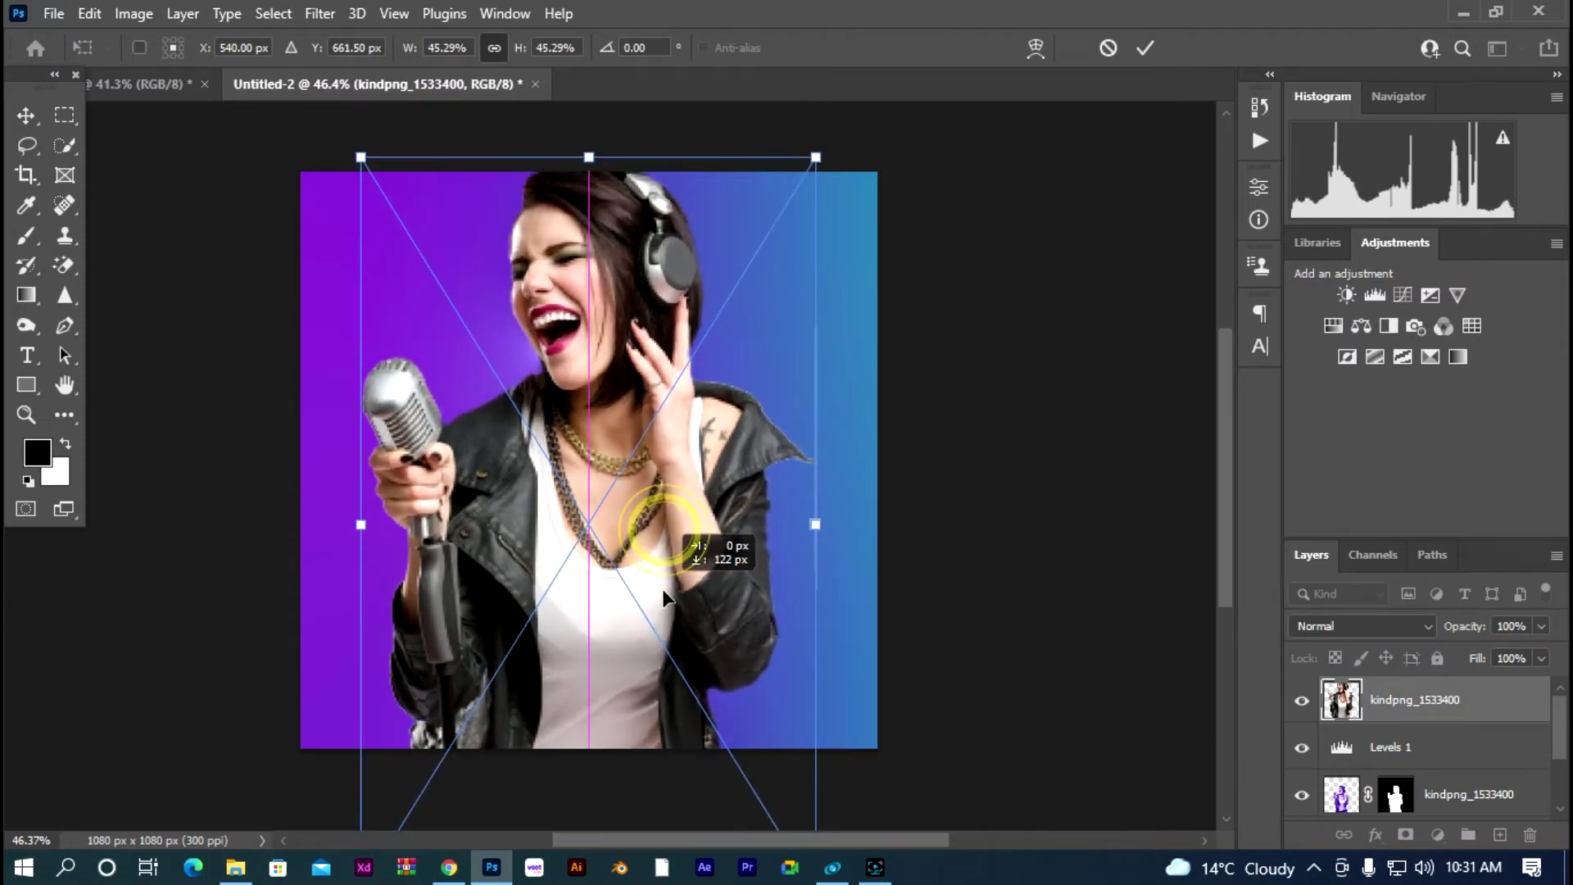
{"action": "left_click_drag", "start_coordinate": [668, 528], "coordinate": [695, 564]}
{"action": "key", "text": "Return"}
Step: Move the large singer copy down the layer stack and set it to Luminosity blending
{"action": "key", "text": "ctrl+bracketleft"}
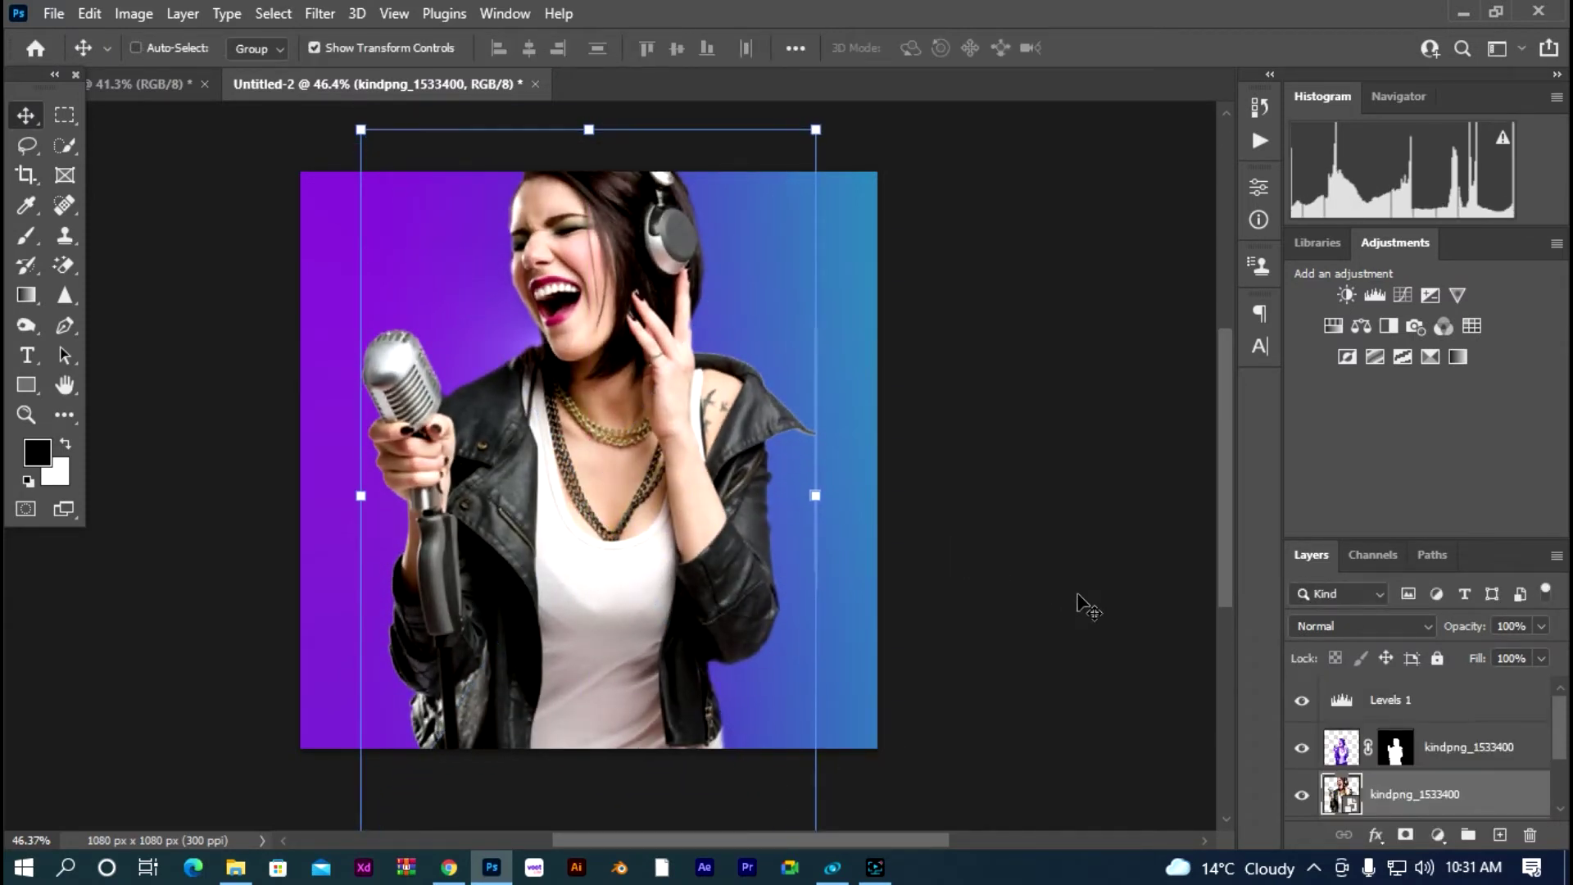
{"action": "key", "text": "ctrl+bracketleft"}
{"action": "key", "text": "ctrl+bracketleft"}
{"action": "key", "text": "ctrl+bracketright"}
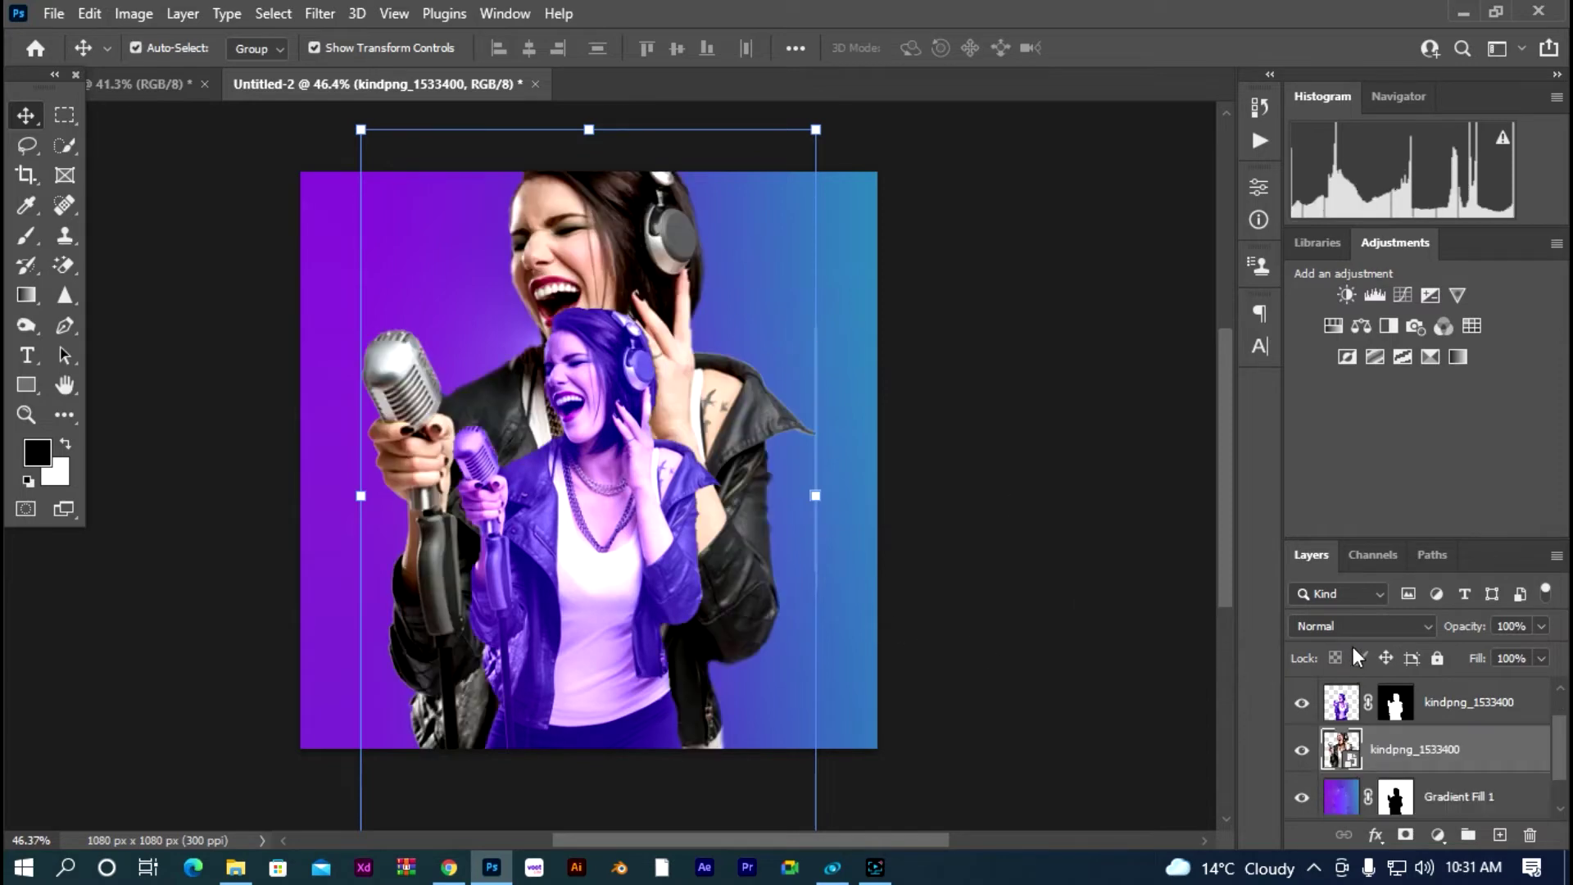
{"action": "left_click", "coordinate": [1362, 631]}
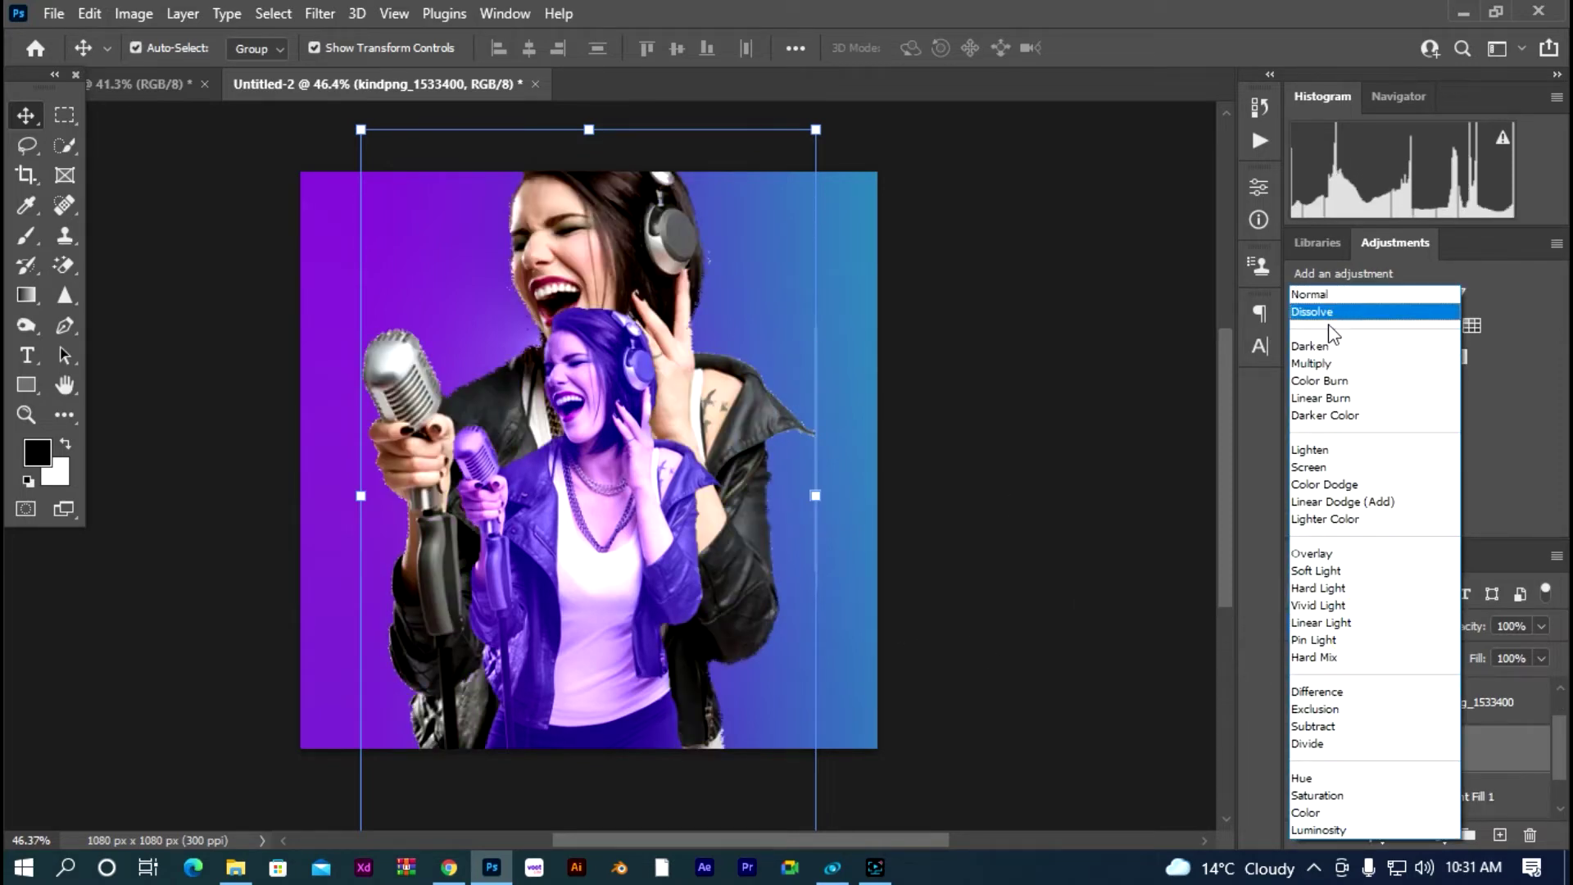
{"action": "left_click", "coordinate": [1354, 833]}
Step: Nudge the large singer copy lower and fade it to 16% opacity
{"action": "left_click", "coordinate": [987, 495]}
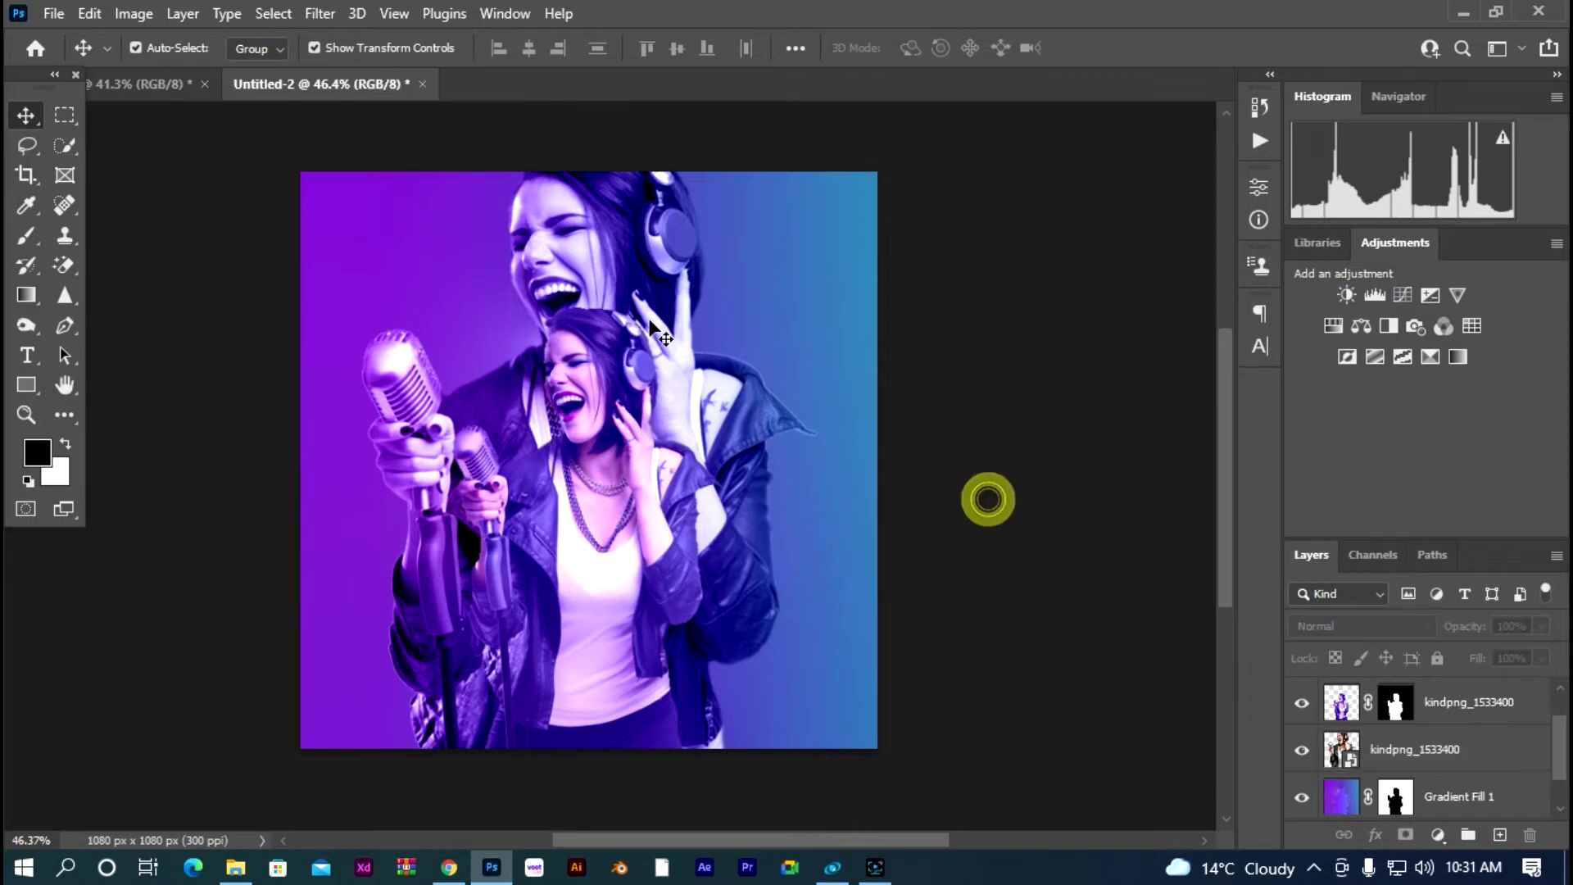
{"action": "left_click", "coordinate": [637, 273]}
{"action": "left_click_drag", "start_coordinate": [638, 273], "coordinate": [638, 275]}
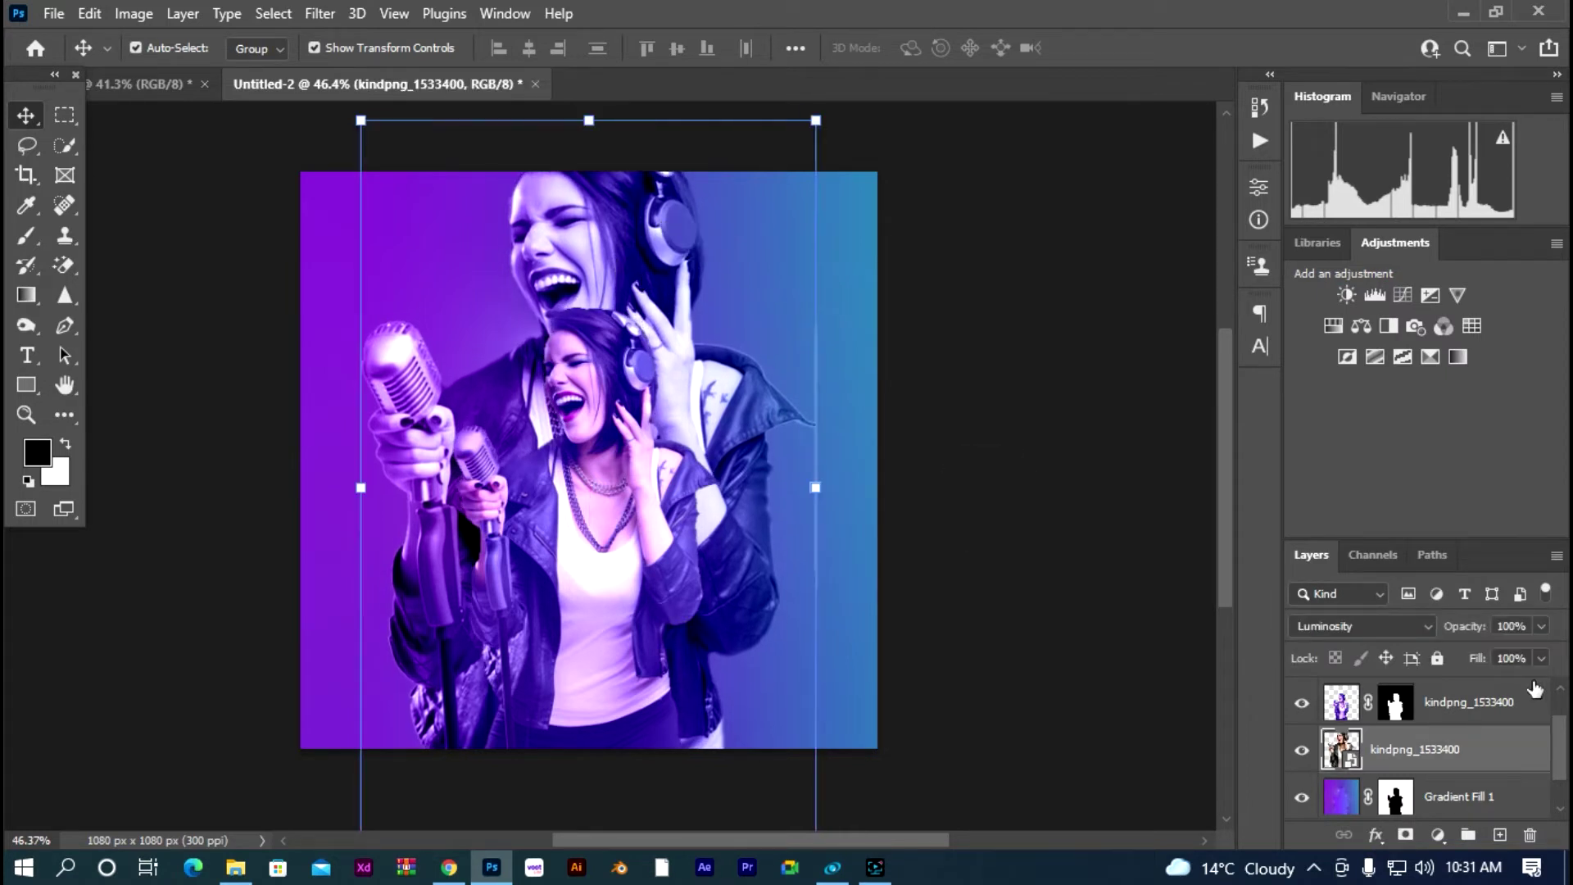
{"action": "left_click_drag", "start_coordinate": [1541, 626], "coordinate": [1465, 651]}
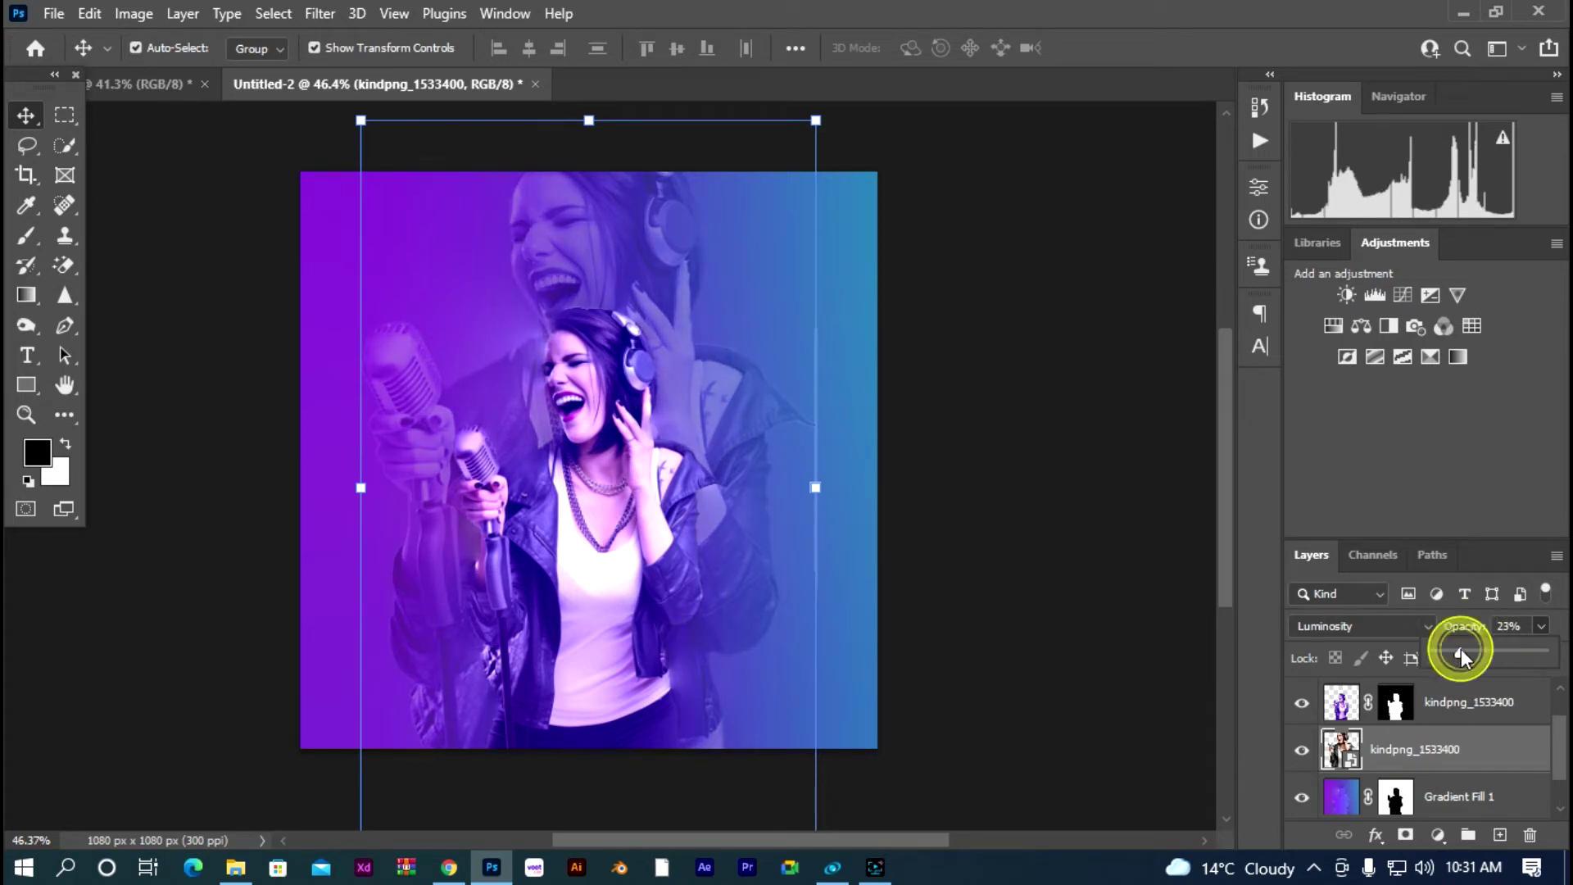
Step: Reposition the faded singer copy slightly lower behind the main singer
{"action": "left_click", "coordinate": [1144, 602]}
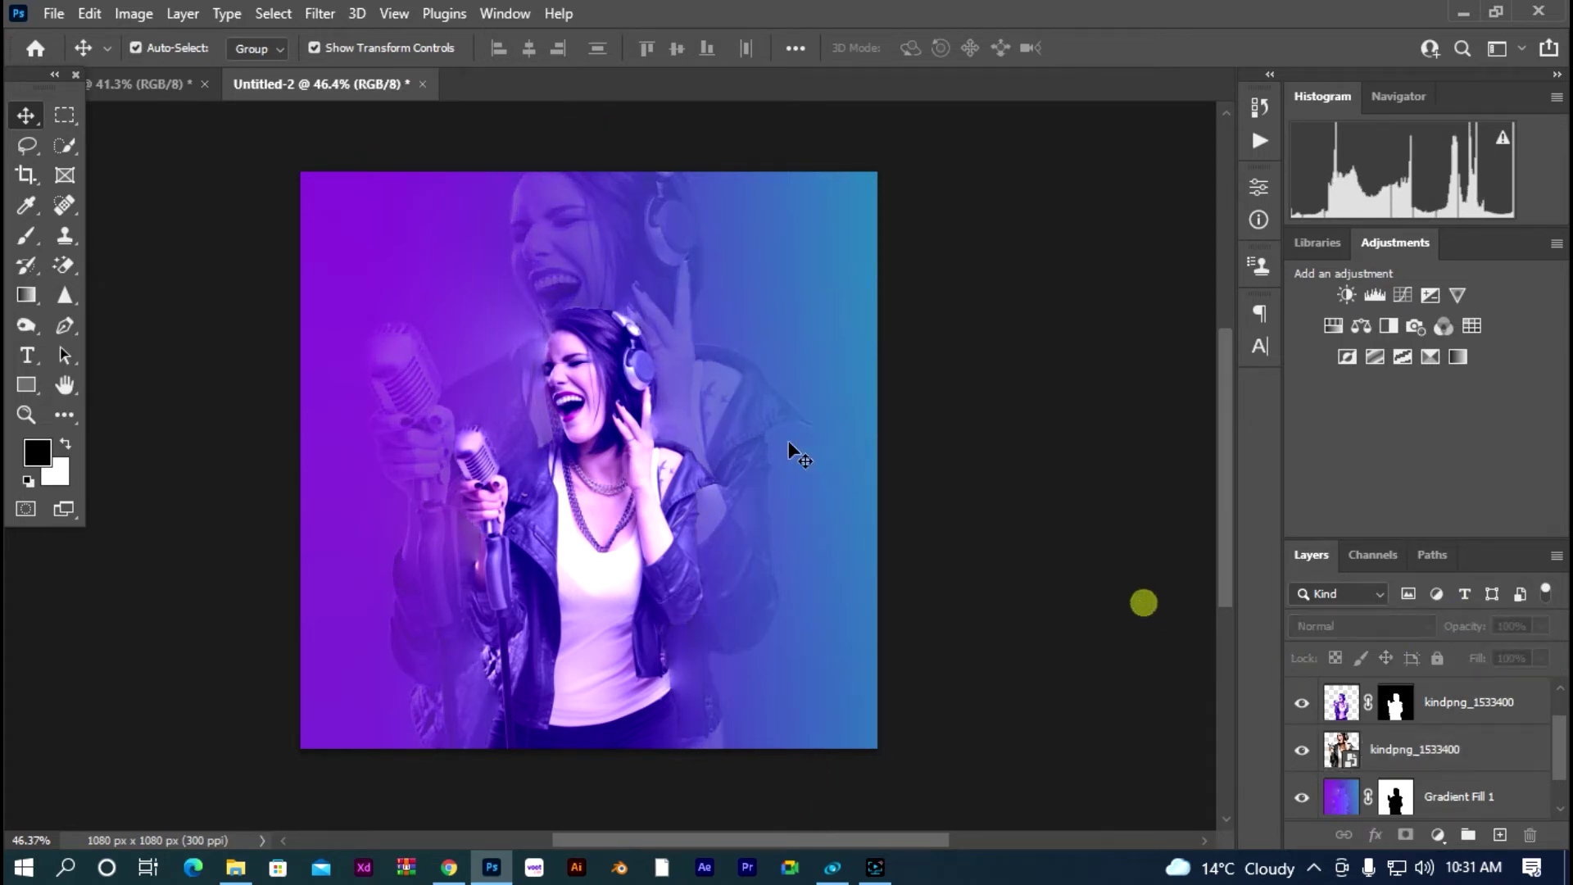
{"action": "left_click", "coordinate": [755, 411]}
{"action": "left_click", "coordinate": [823, 488]}
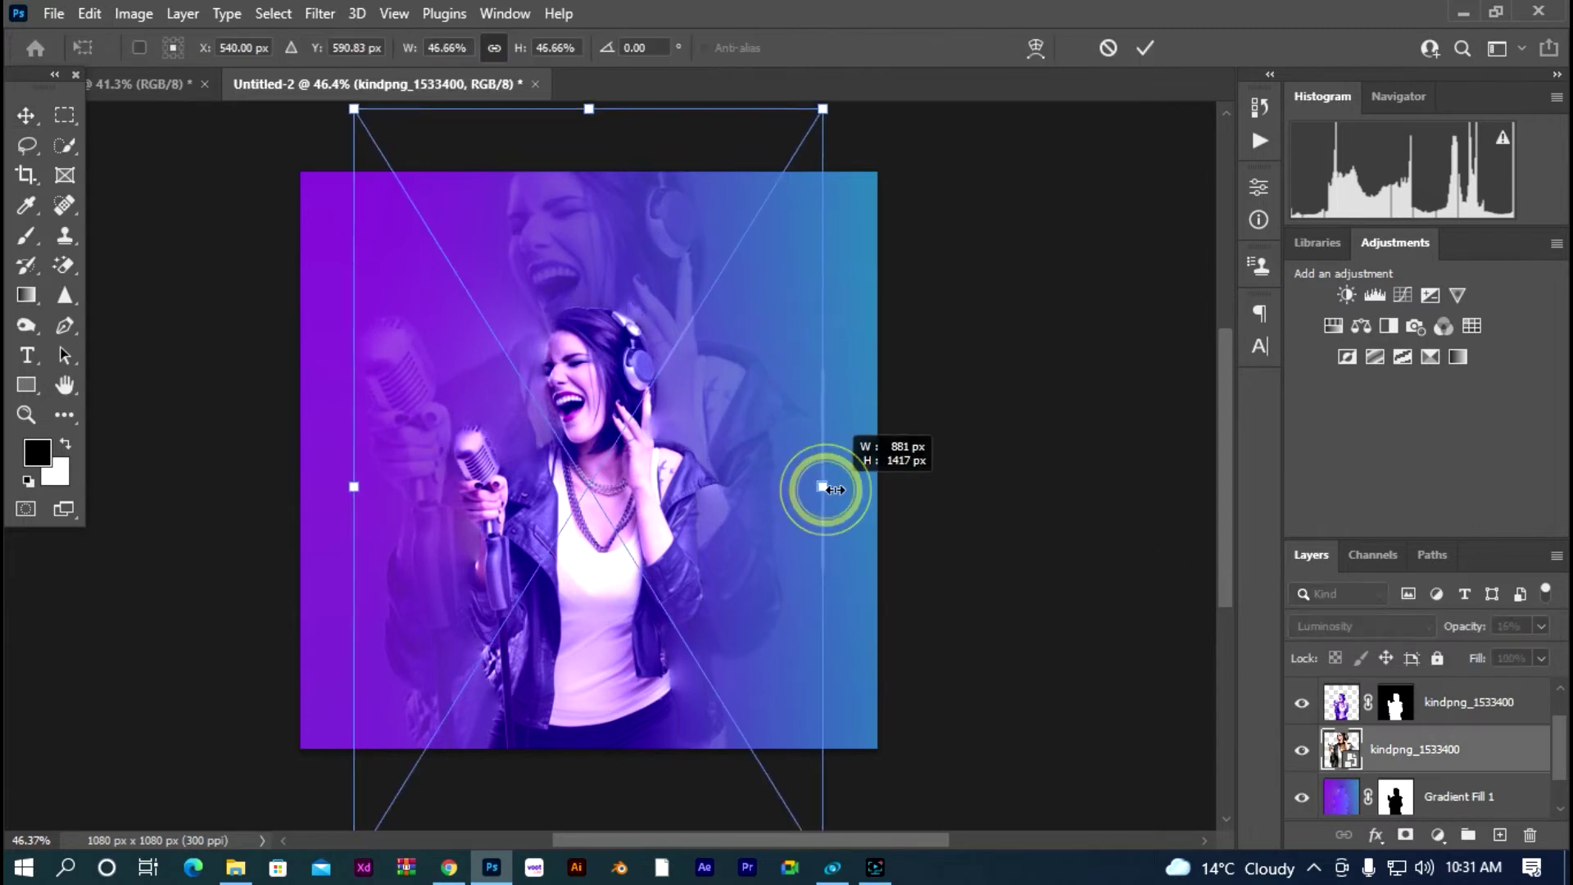
{"action": "left_click", "coordinate": [736, 474]}
{"action": "left_click", "coordinate": [1077, 506]}
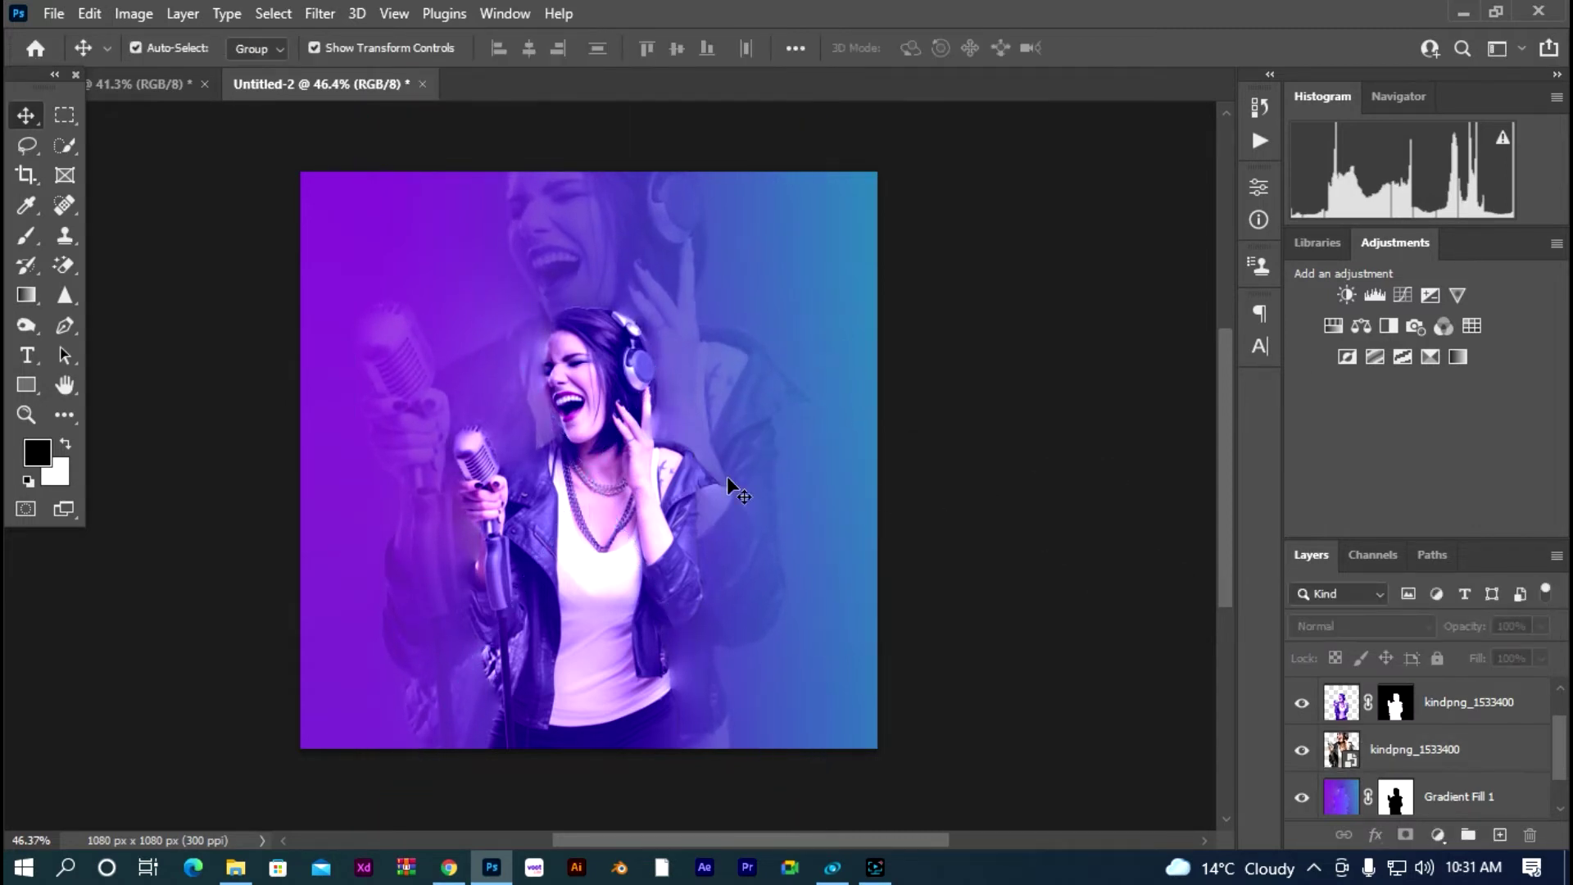
{"action": "left_click_drag", "start_coordinate": [728, 483], "coordinate": [775, 412]}
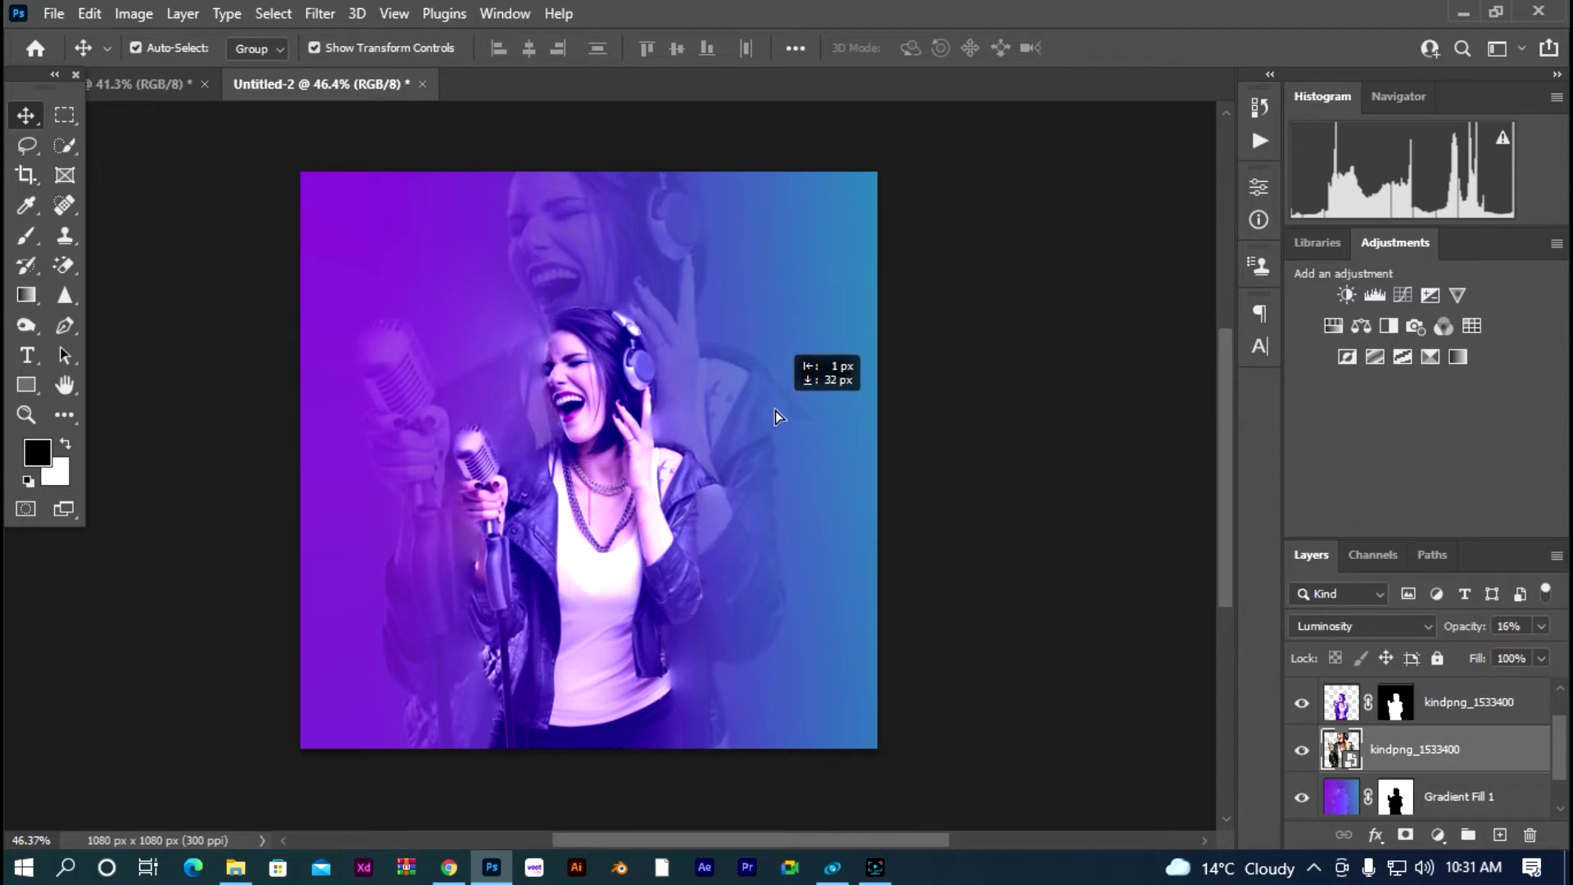
{"action": "left_click", "coordinate": [1033, 490]}
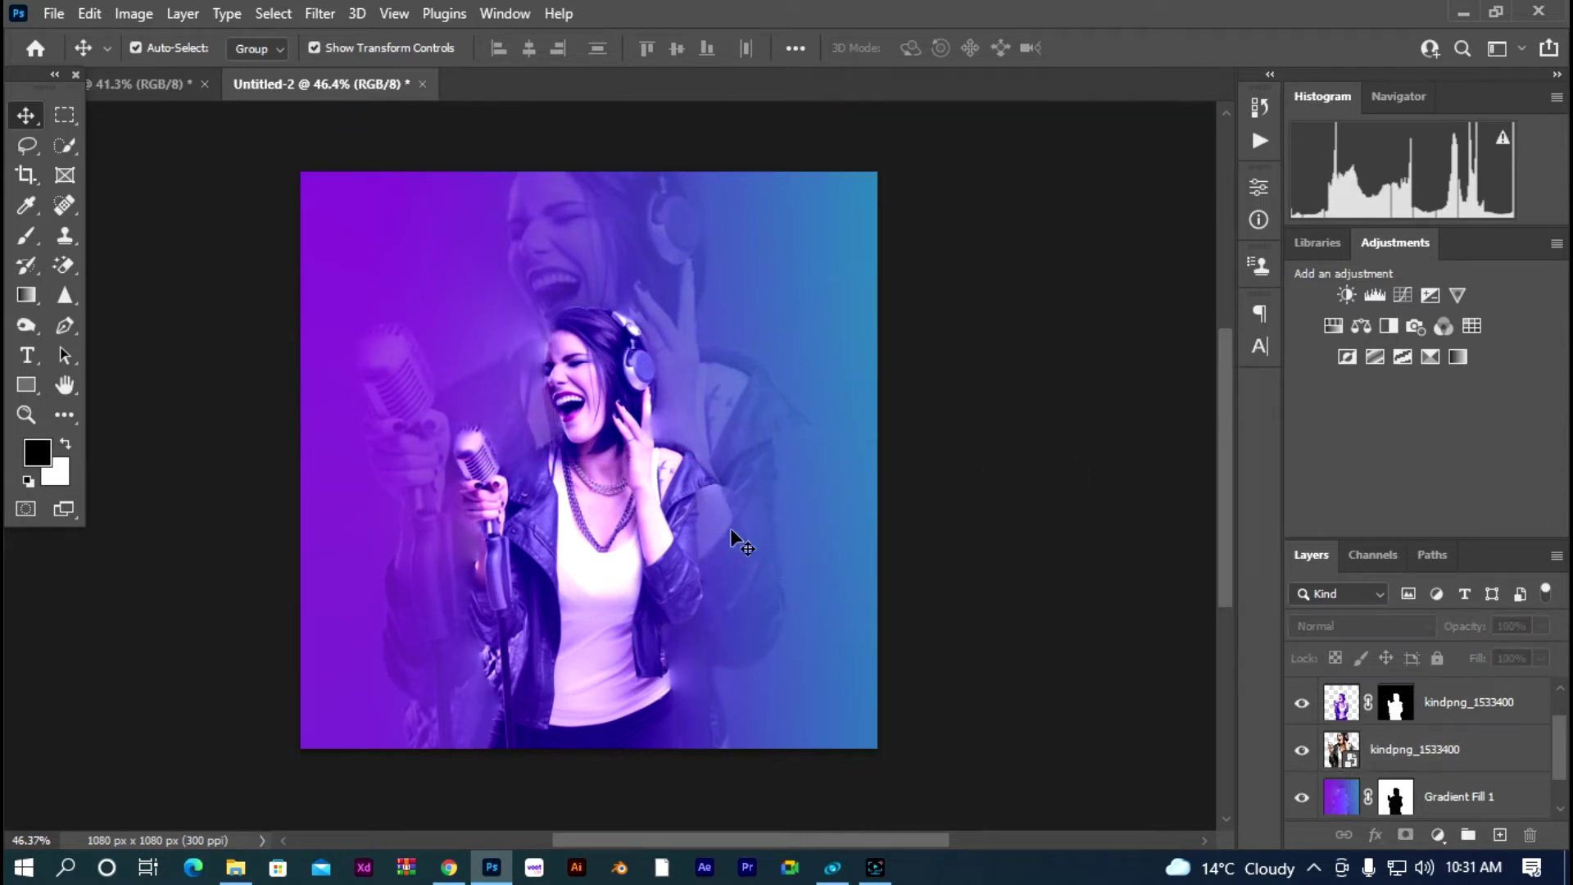
{"action": "left_click", "coordinate": [26, 354]}
Step: Add white Playfair Display Bold 'Music', scaled to about 166% and centred across the singer
{"action": "left_click", "coordinate": [404, 345]}
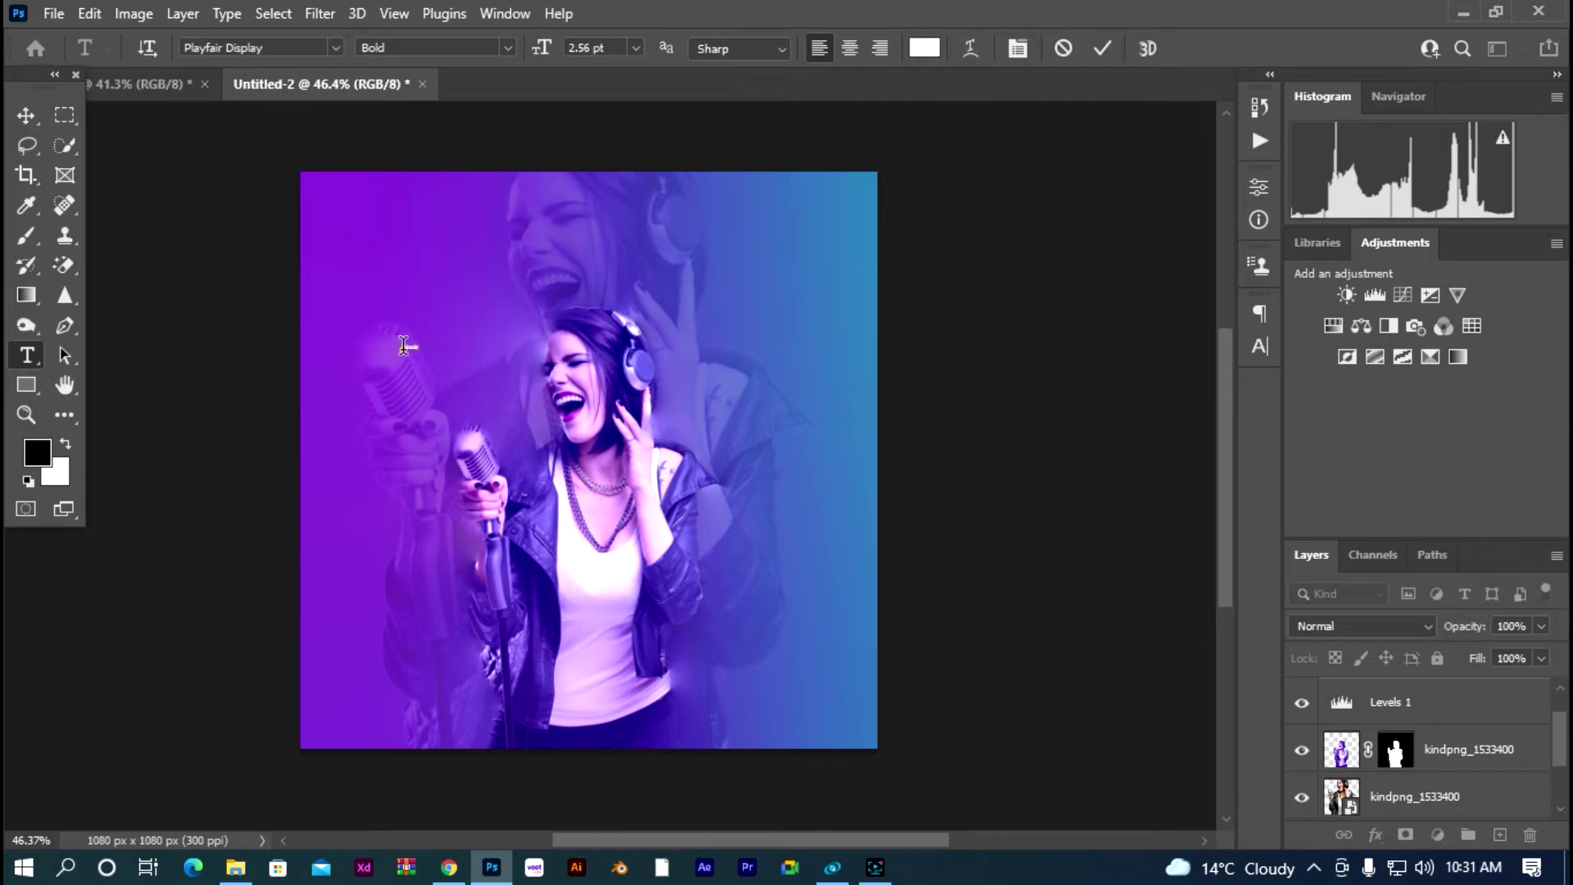
{"action": "left_click", "coordinate": [20, 118]}
{"action": "type", "text": "Music"}
{"action": "key", "text": "ctrl+t"}
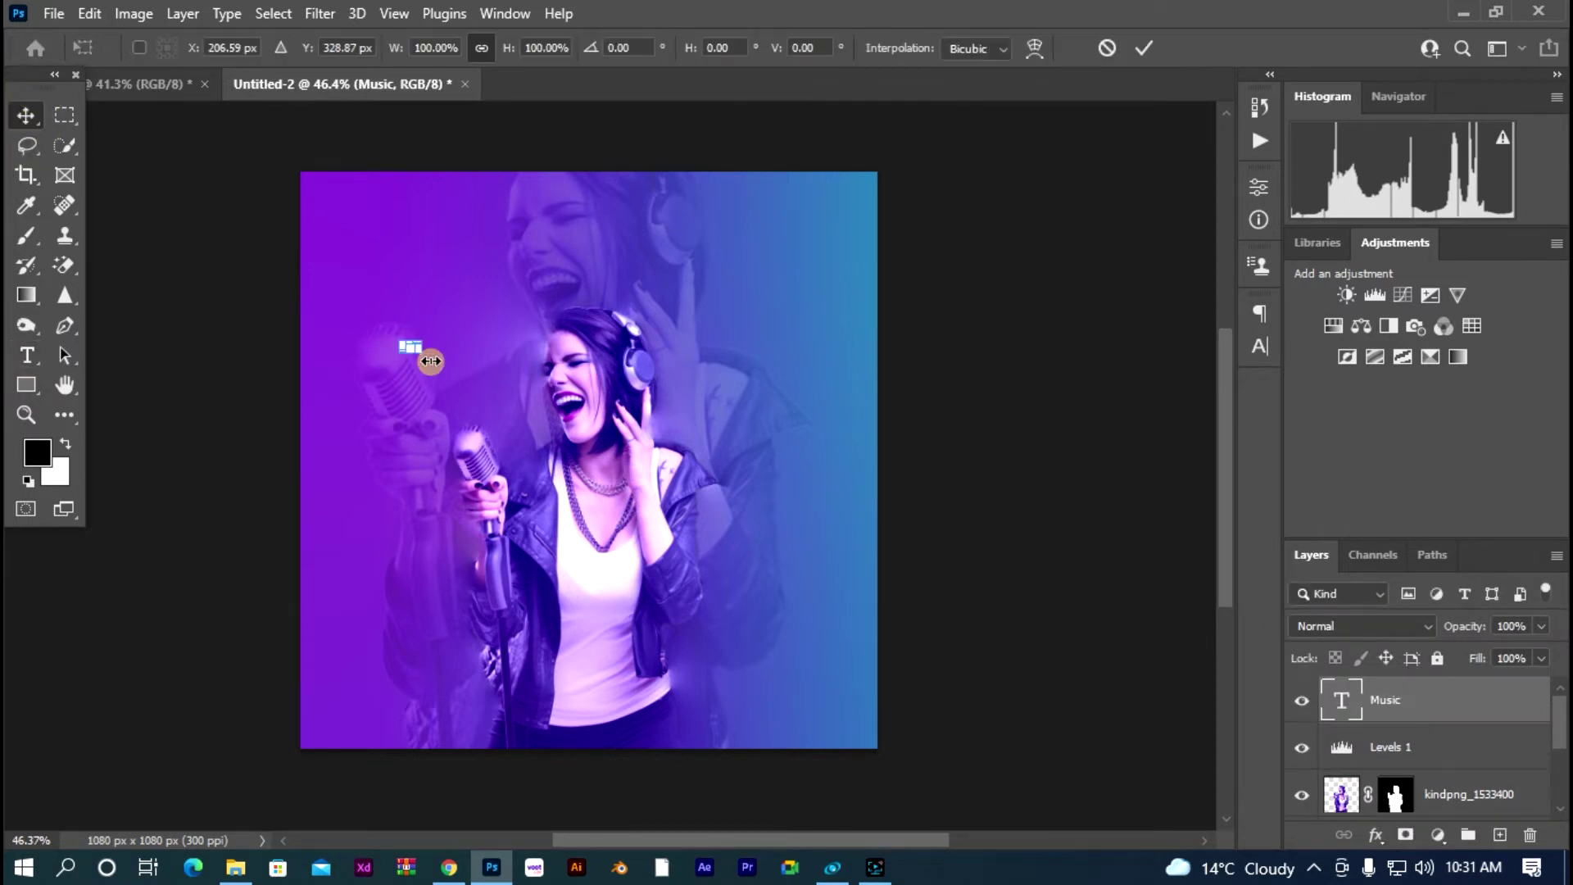
{"action": "left_click_drag", "start_coordinate": [399, 366], "coordinate": [613, 557]}
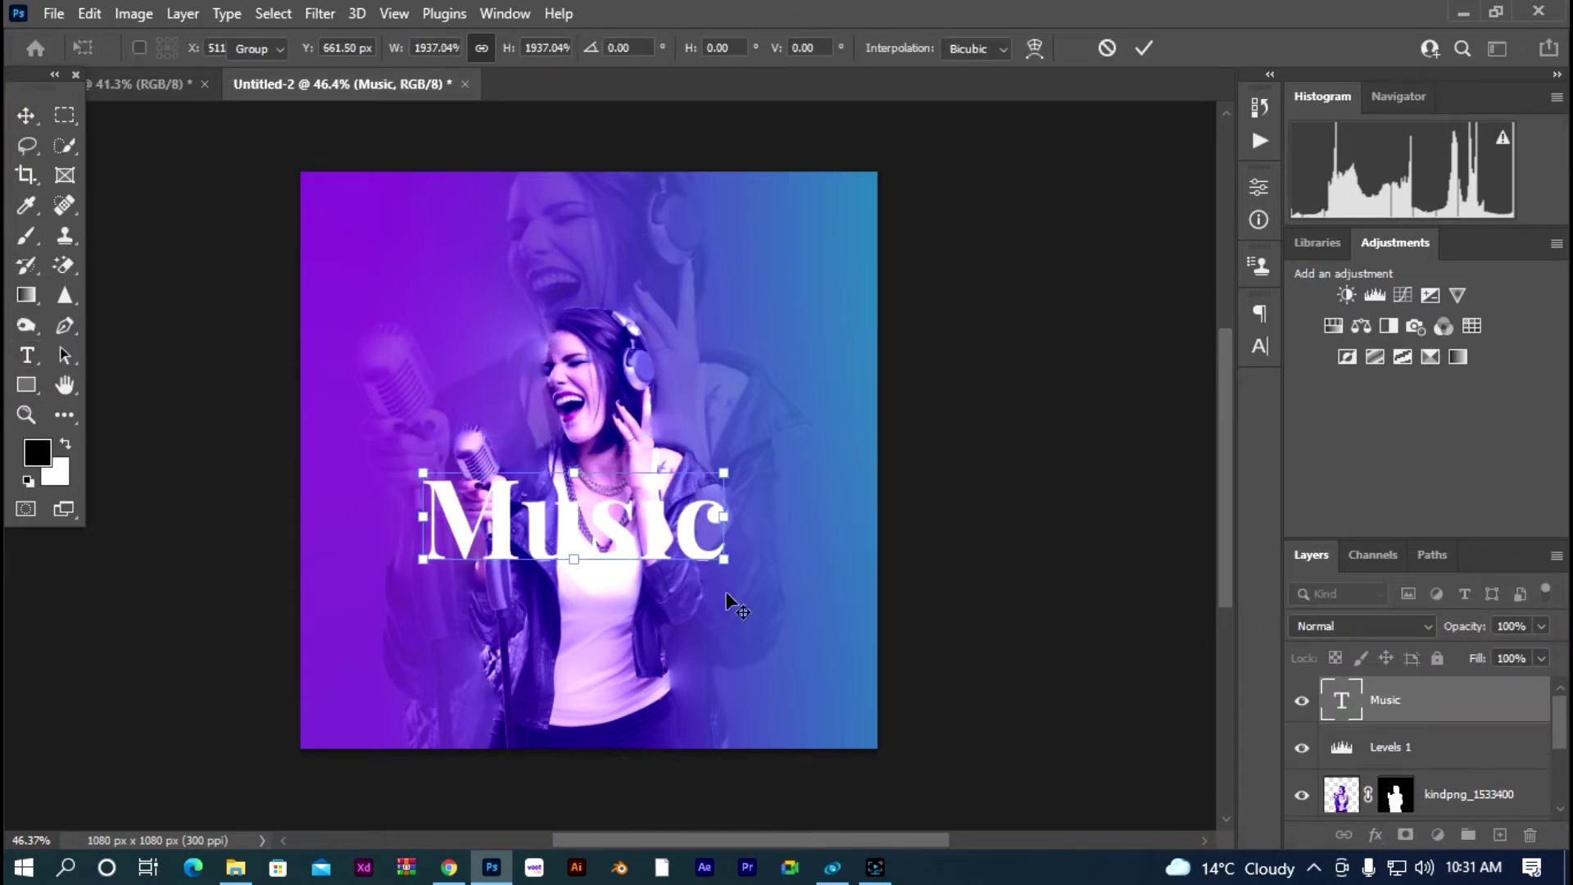
{"action": "key", "text": "Return"}
{"action": "left_click_drag", "start_coordinate": [713, 562], "coordinate": [1016, 713]}
{"action": "mouse_move", "coordinate": [818, 598]}
{"action": "left_mouse_down"}
{"action": "mouse_move", "coordinate": [695, 548]}
{"action": "mouse_move", "coordinate": [702, 522]}
{"action": "left_mouse_up"}
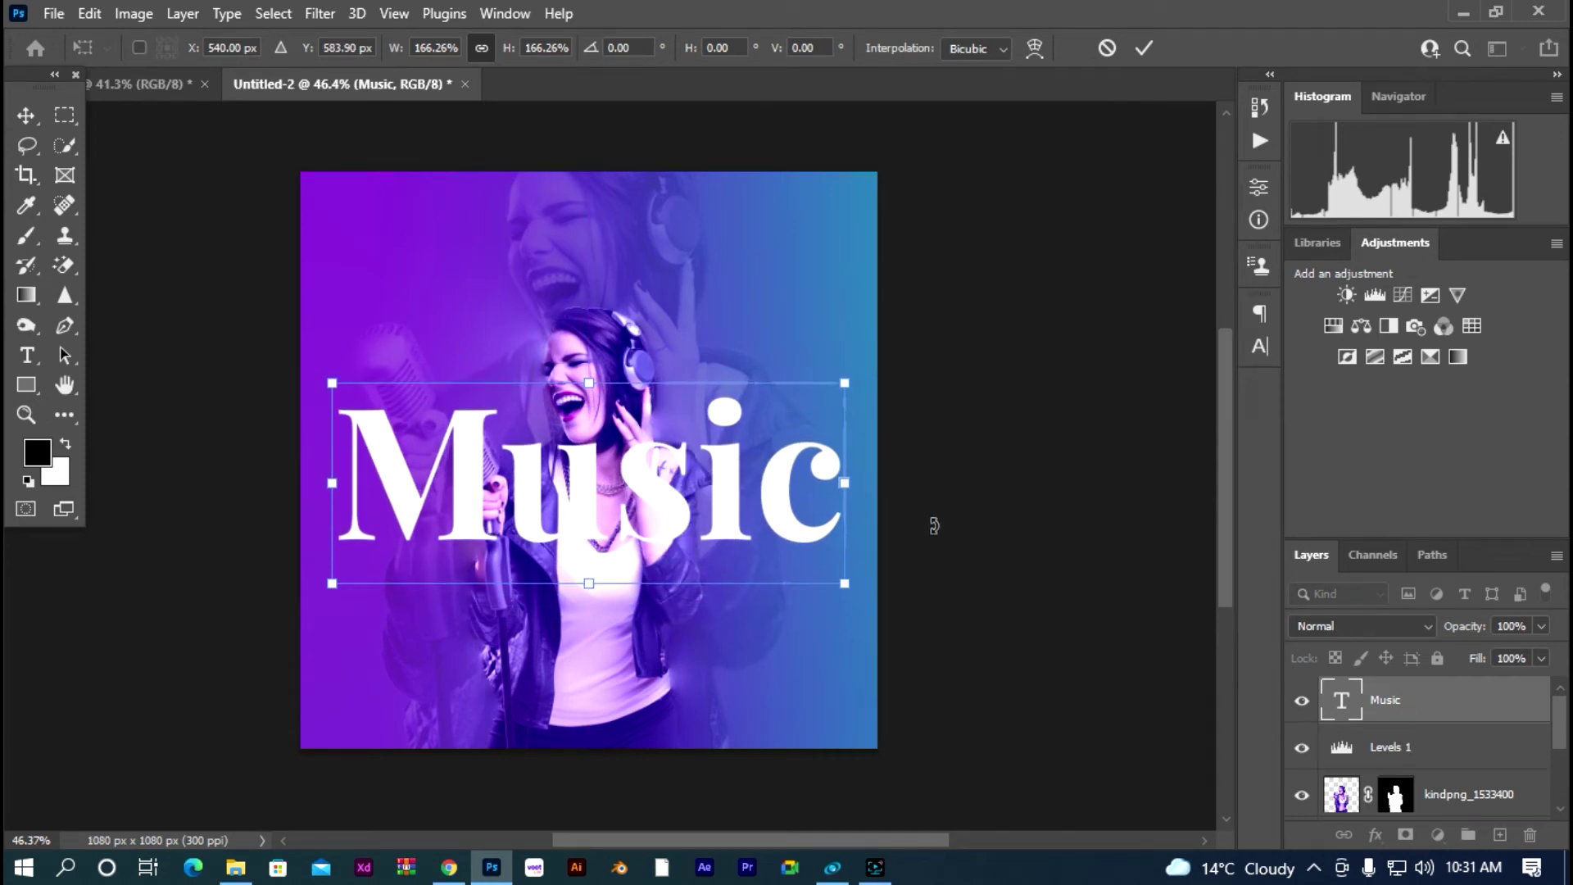
{"action": "left_click", "coordinate": [969, 527]}
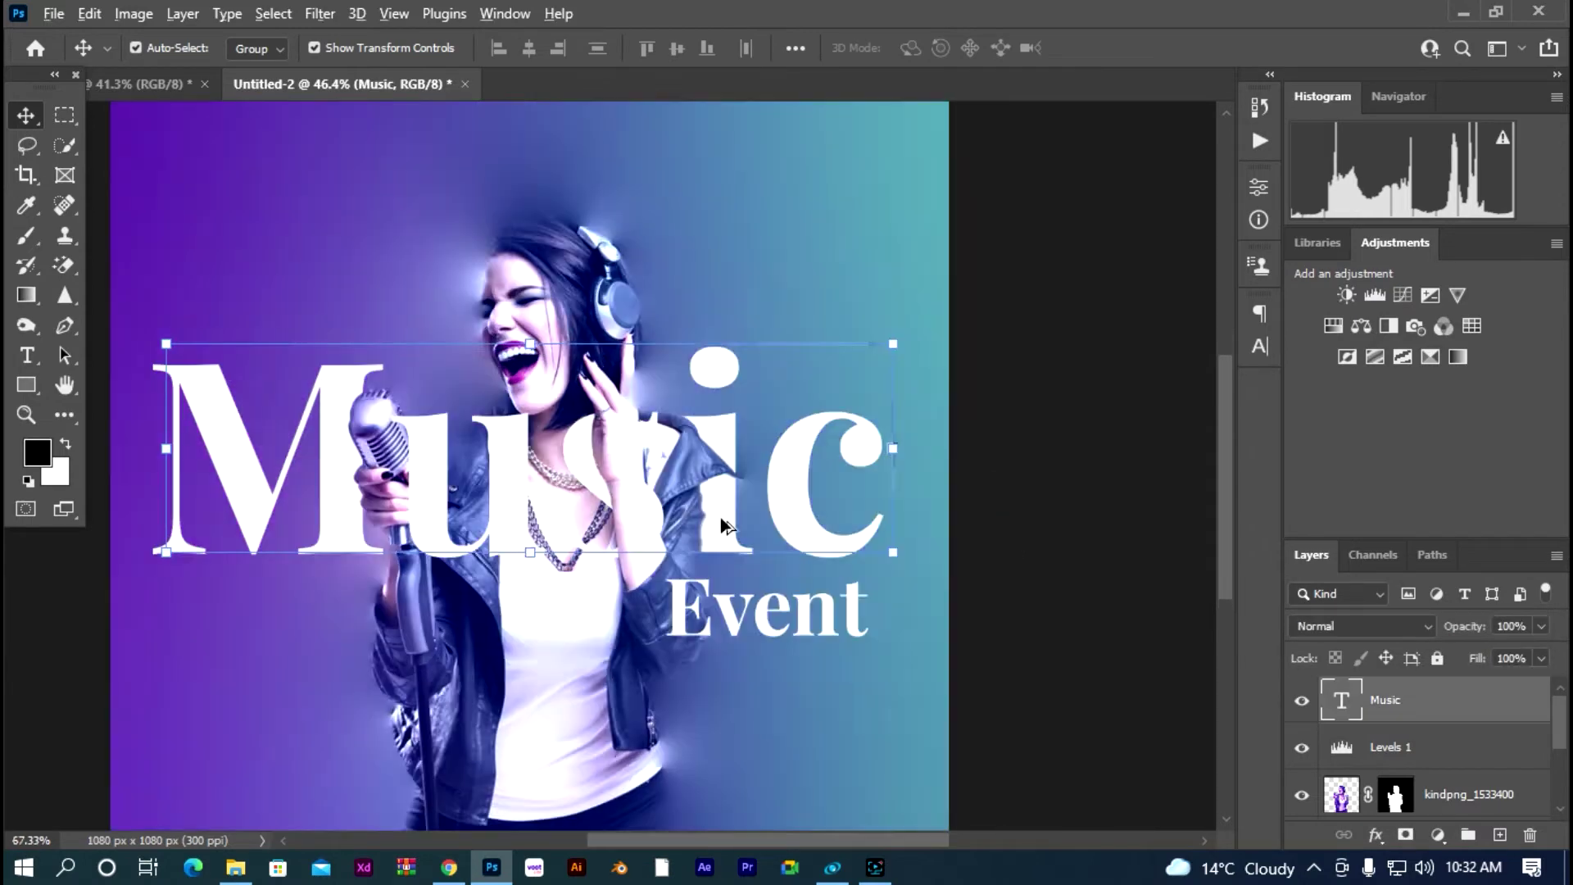
{"action": "scroll", "coordinate": [494, 484], "scroll_direction": "down", "scroll_amount": 3}
{"action": "scroll", "coordinate": [501, 489], "scroll_direction": "up", "scroll_amount": 4}
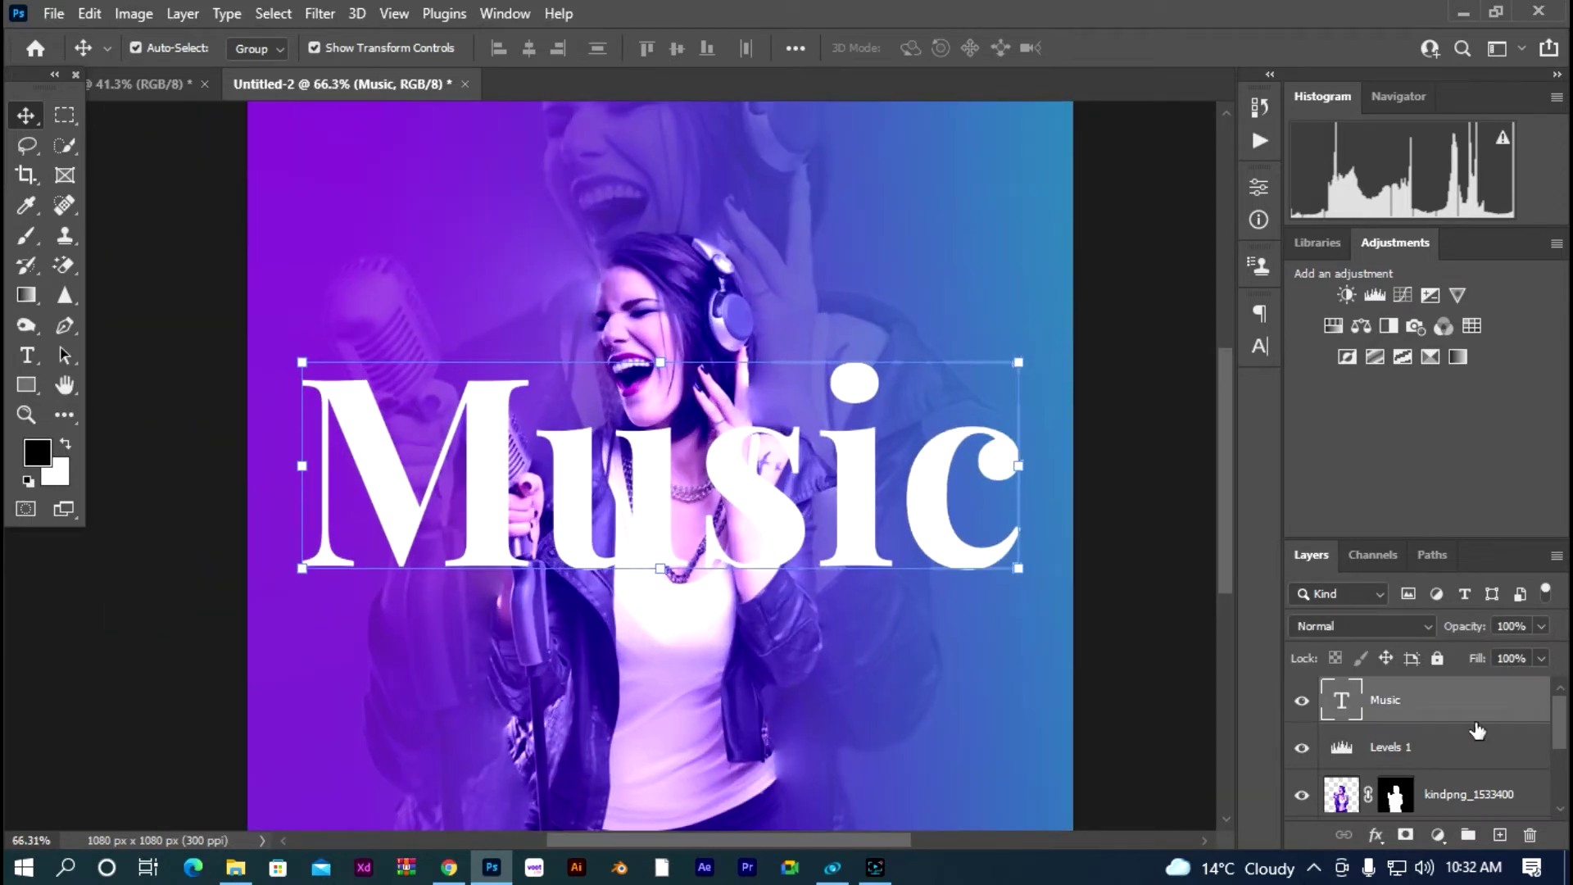
Step: Mask the Music layer, painting black inside the singer's selection over the M to reveal the microphone
{"action": "left_click", "coordinate": [1406, 834]}
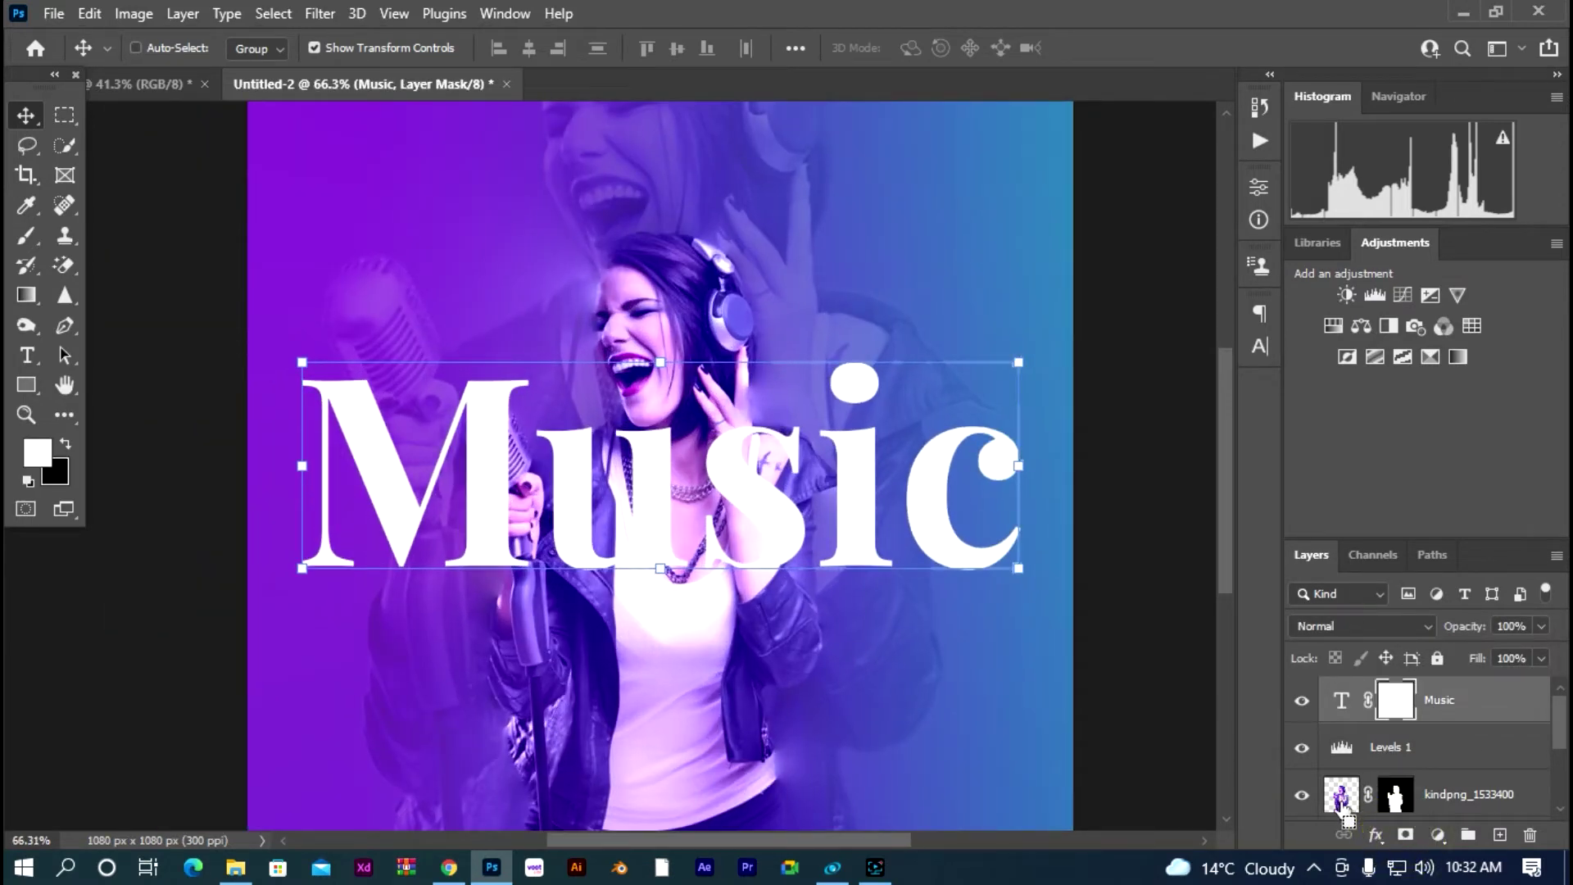
{"action": "left_click", "coordinate": [1344, 795], "text": "ctrl"}
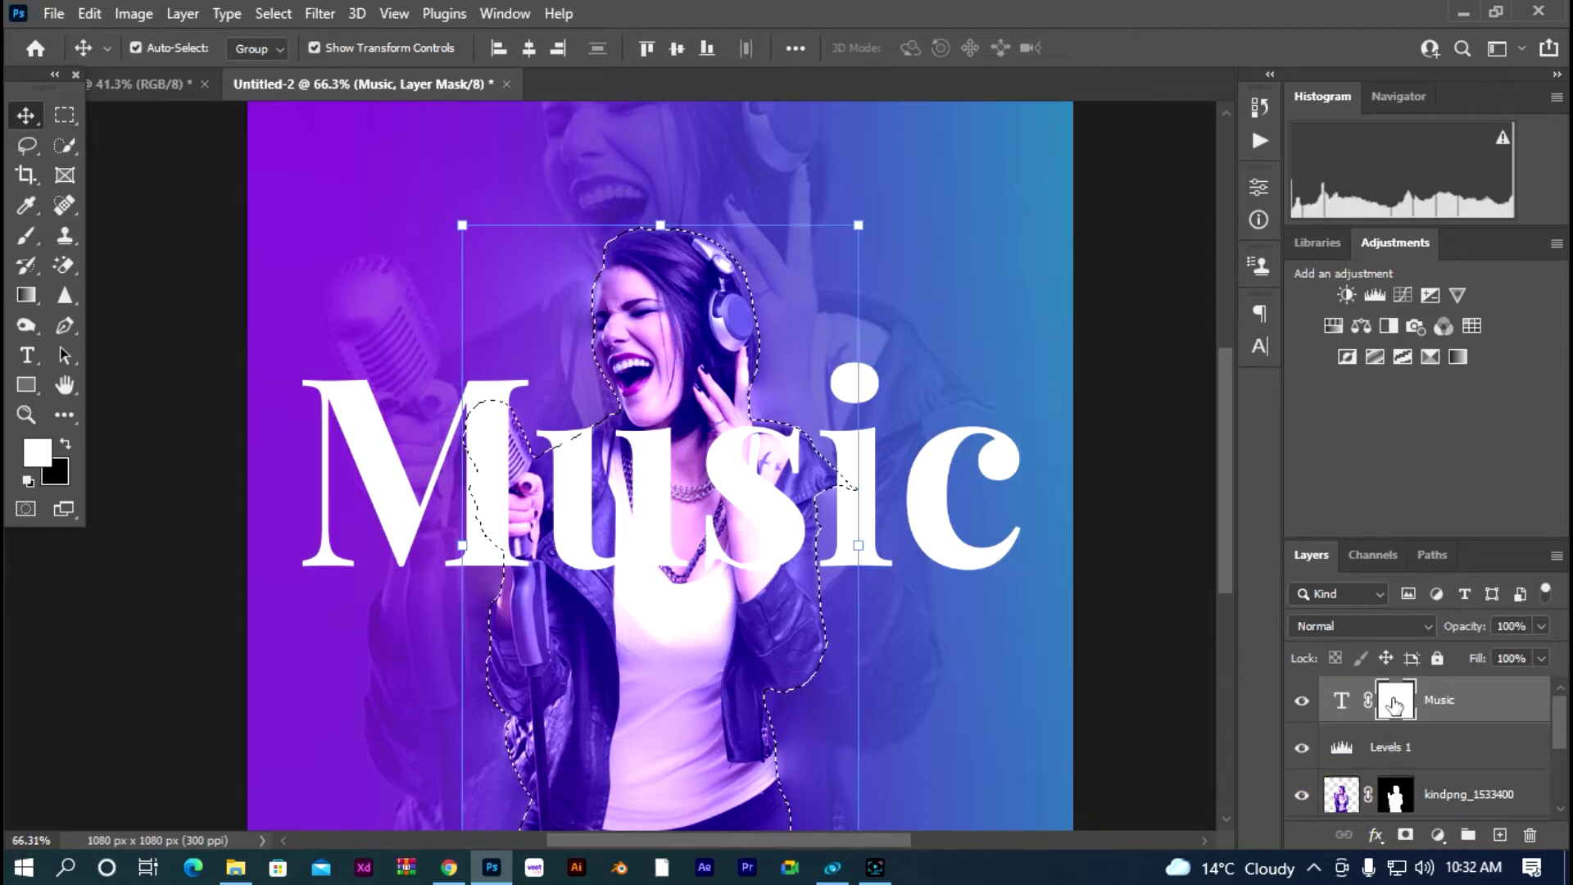
{"action": "left_click", "coordinate": [1403, 701]}
{"action": "scroll", "coordinate": [493, 460], "scroll_direction": "up", "scroll_amount": 2}
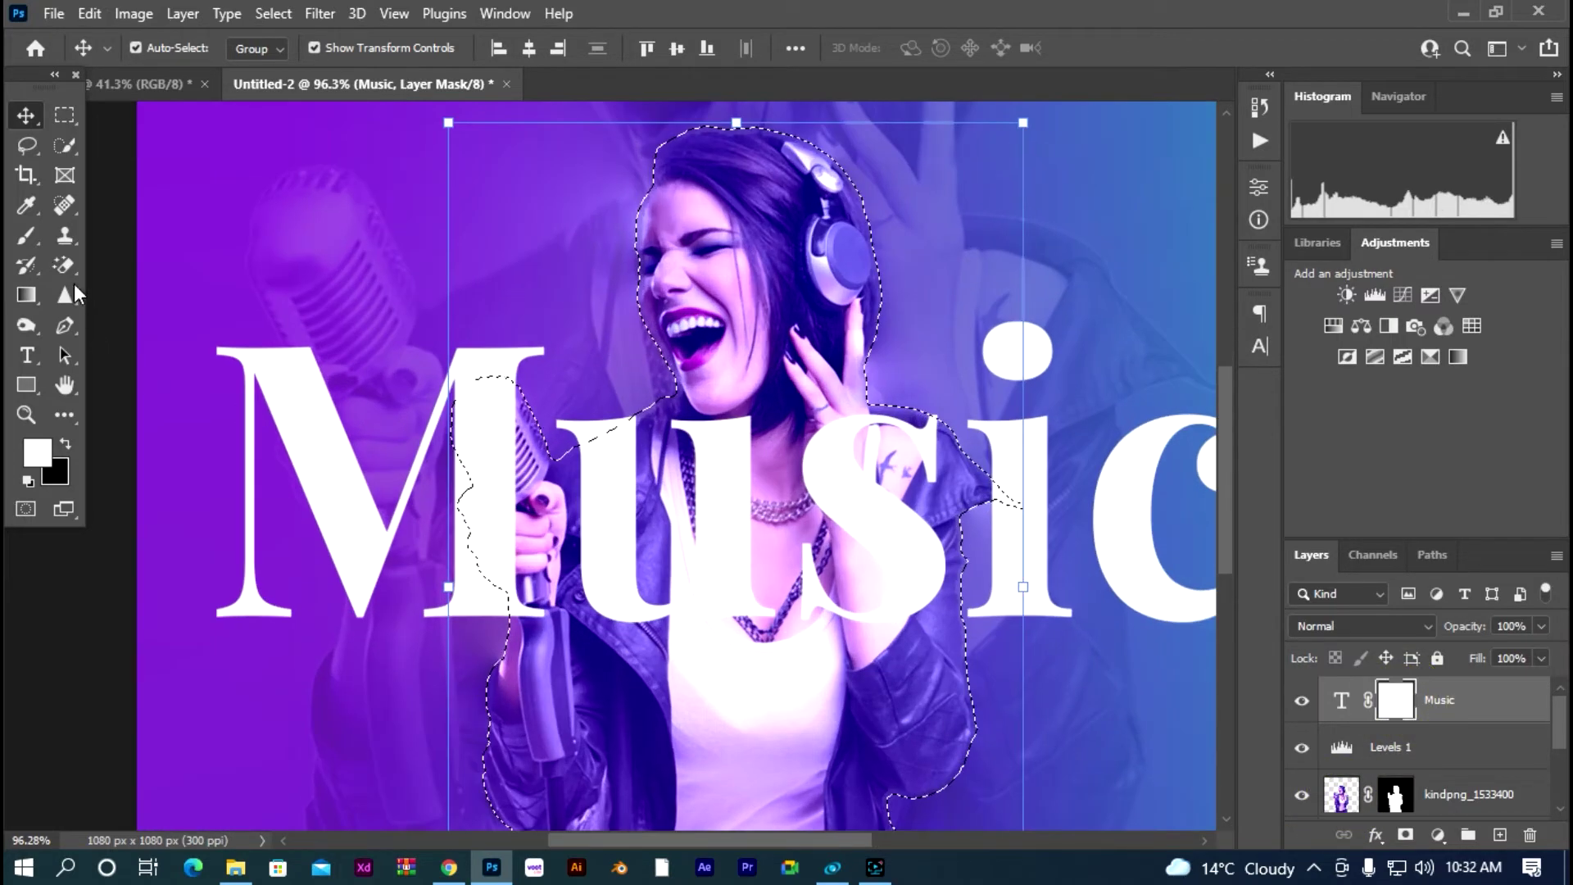
{"action": "left_click", "coordinate": [26, 235]}
{"action": "left_click", "coordinate": [65, 444]}
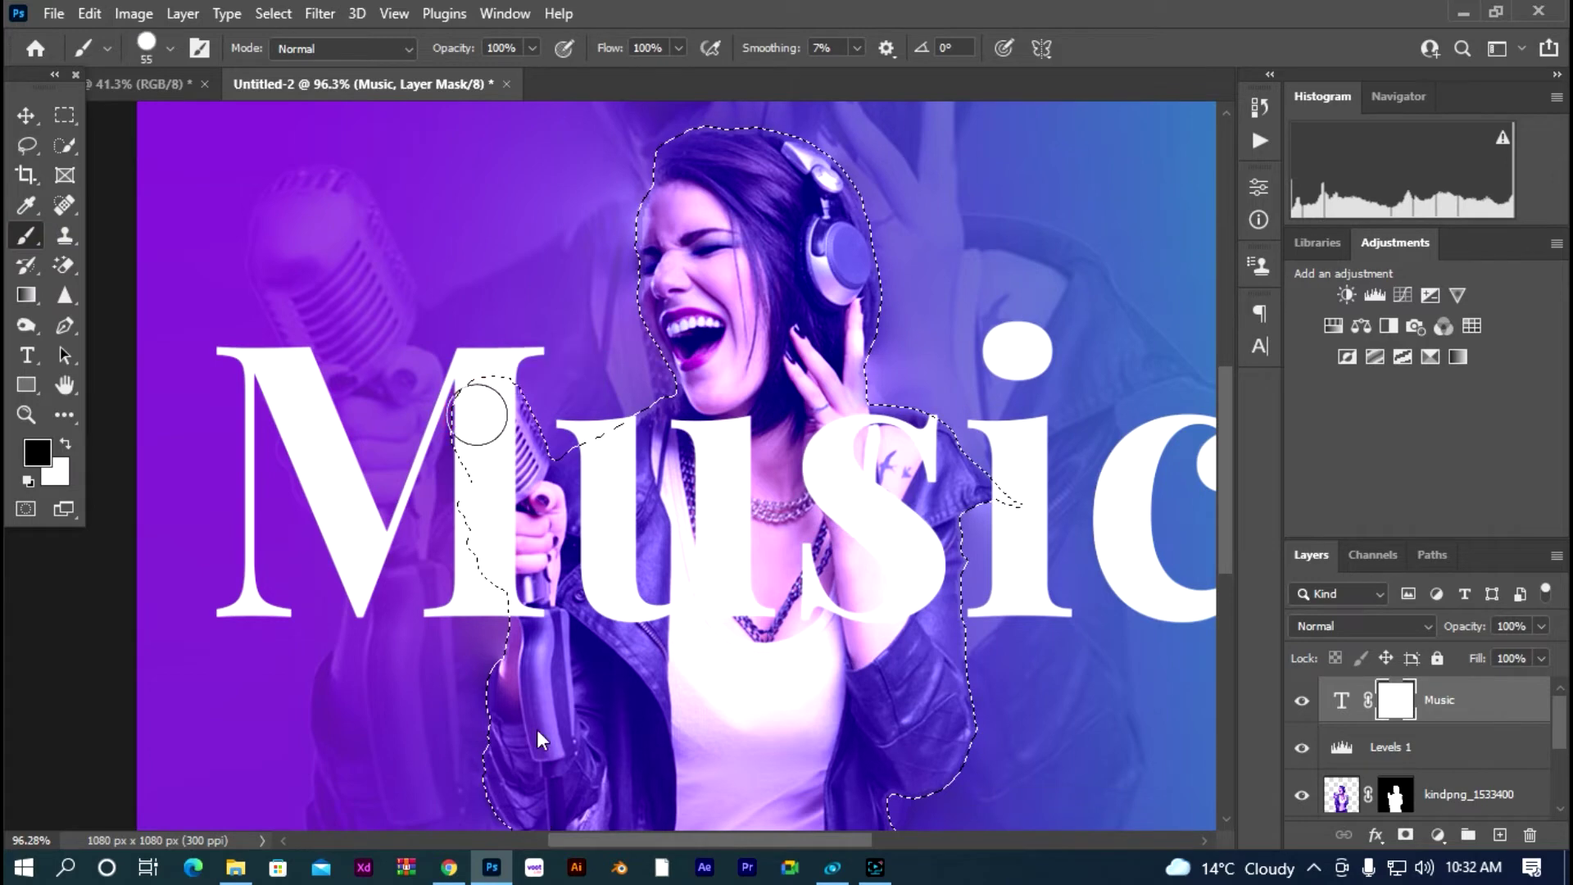
{"action": "left_click_drag", "start_coordinate": [489, 373], "coordinate": [443, 518]}
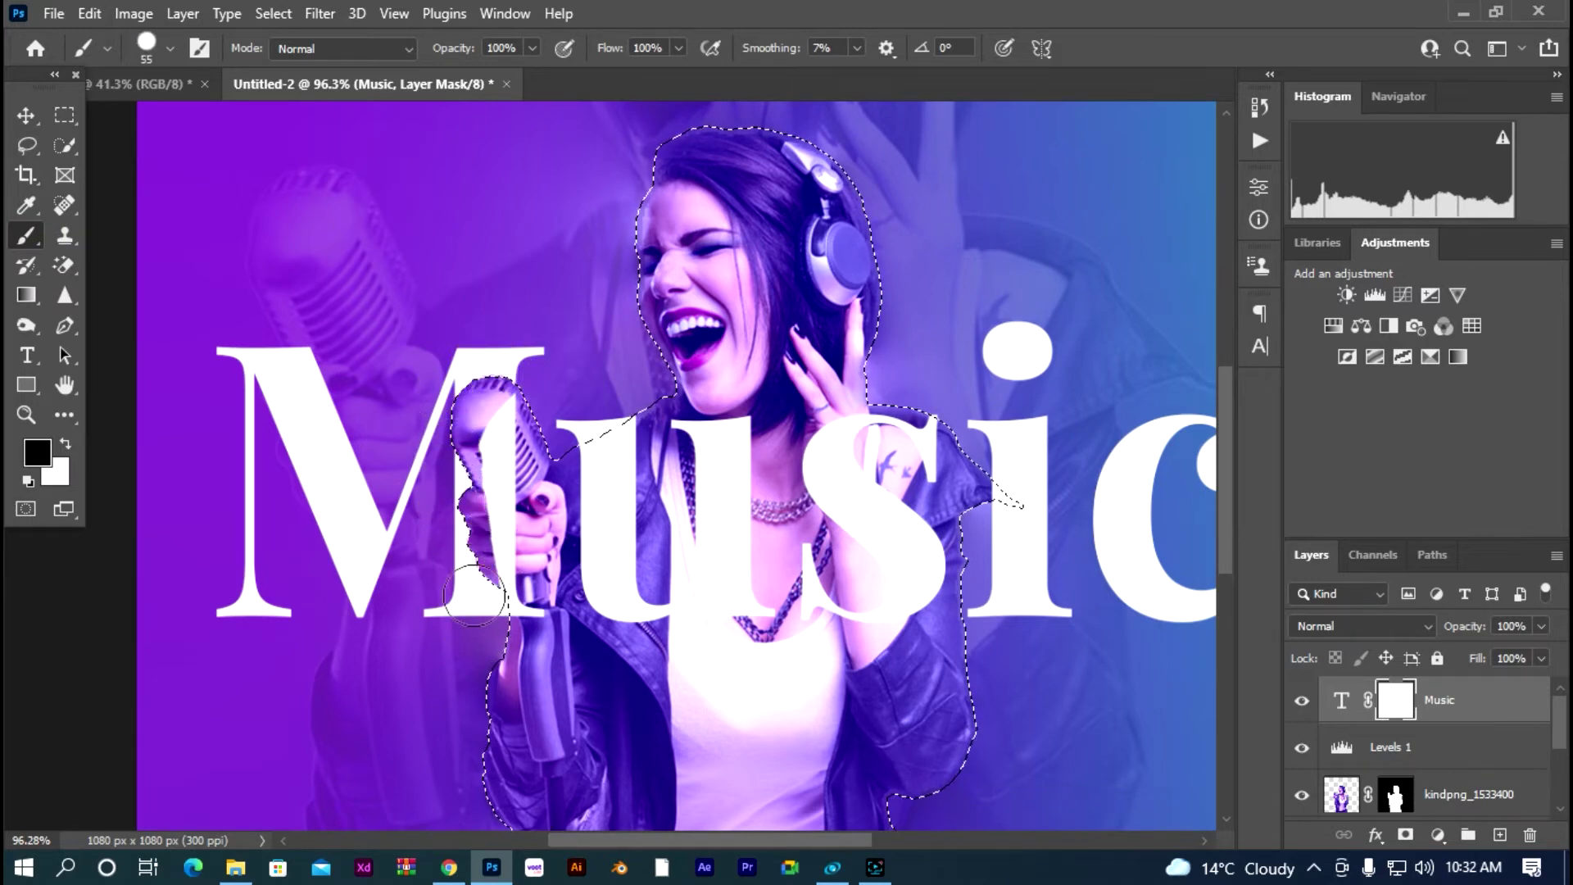
Step: Mask more of the M along the microphone and the i over the shoulder, then shrink the brush to 26
{"action": "left_click_drag", "start_coordinate": [473, 595], "coordinate": [492, 625]}
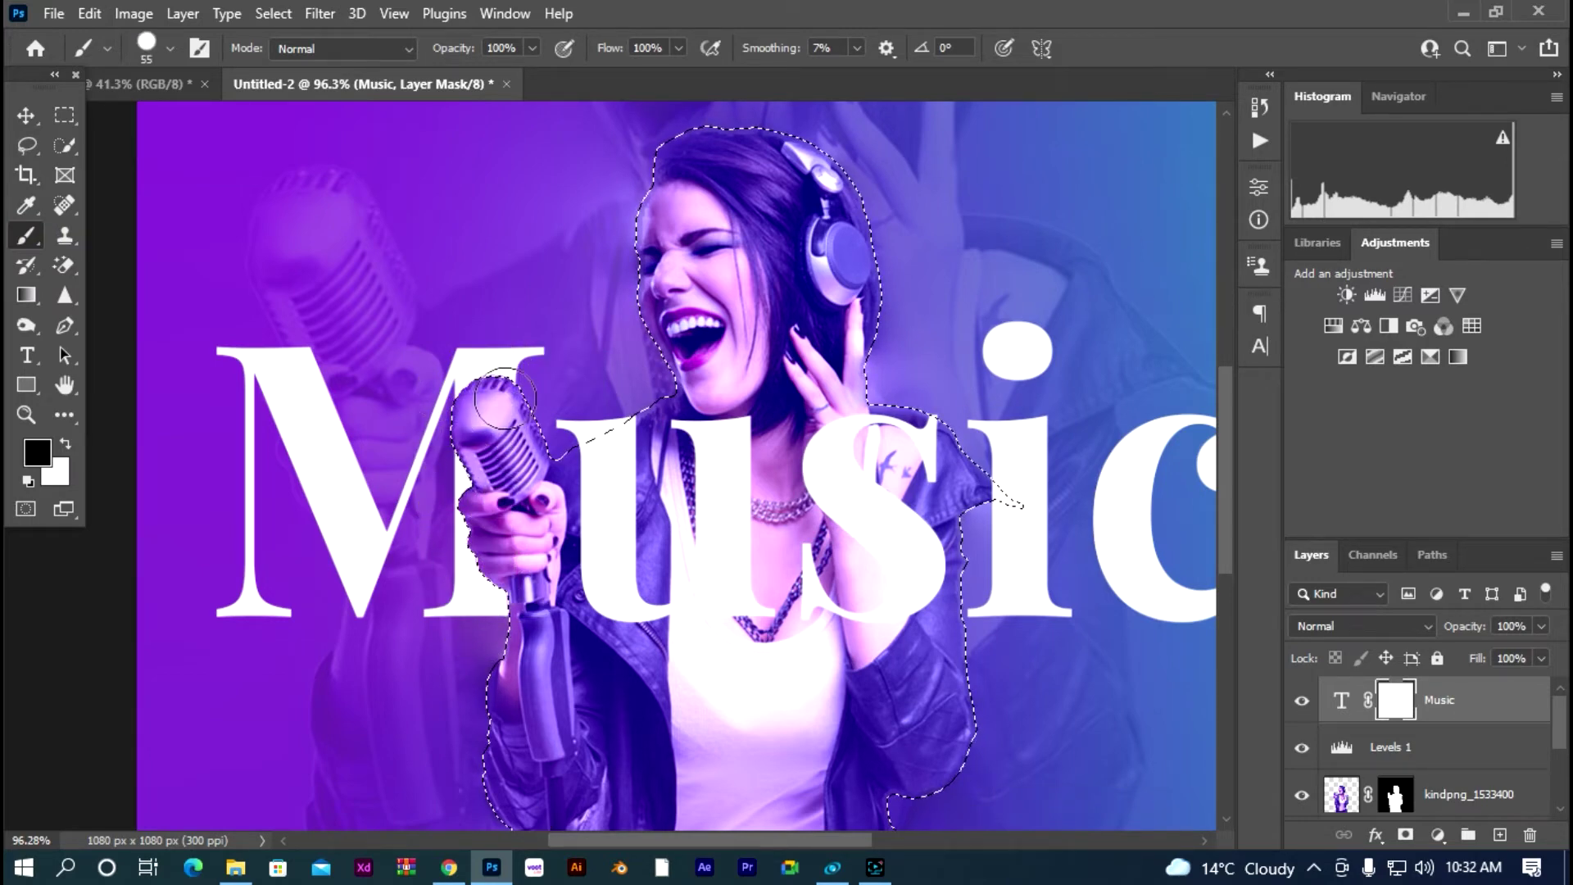
{"action": "scroll", "coordinate": [489, 415], "scroll_direction": "down", "scroll_amount": 3}
{"action": "scroll", "coordinate": [655, 443], "scroll_direction": "up", "scroll_amount": 5}
{"action": "mouse_move", "coordinate": [971, 480]}
{"action": "left_mouse_down"}
{"action": "mouse_move", "coordinate": [910, 463]}
{"action": "mouse_move", "coordinate": [910, 607]}
{"action": "left_mouse_up"}
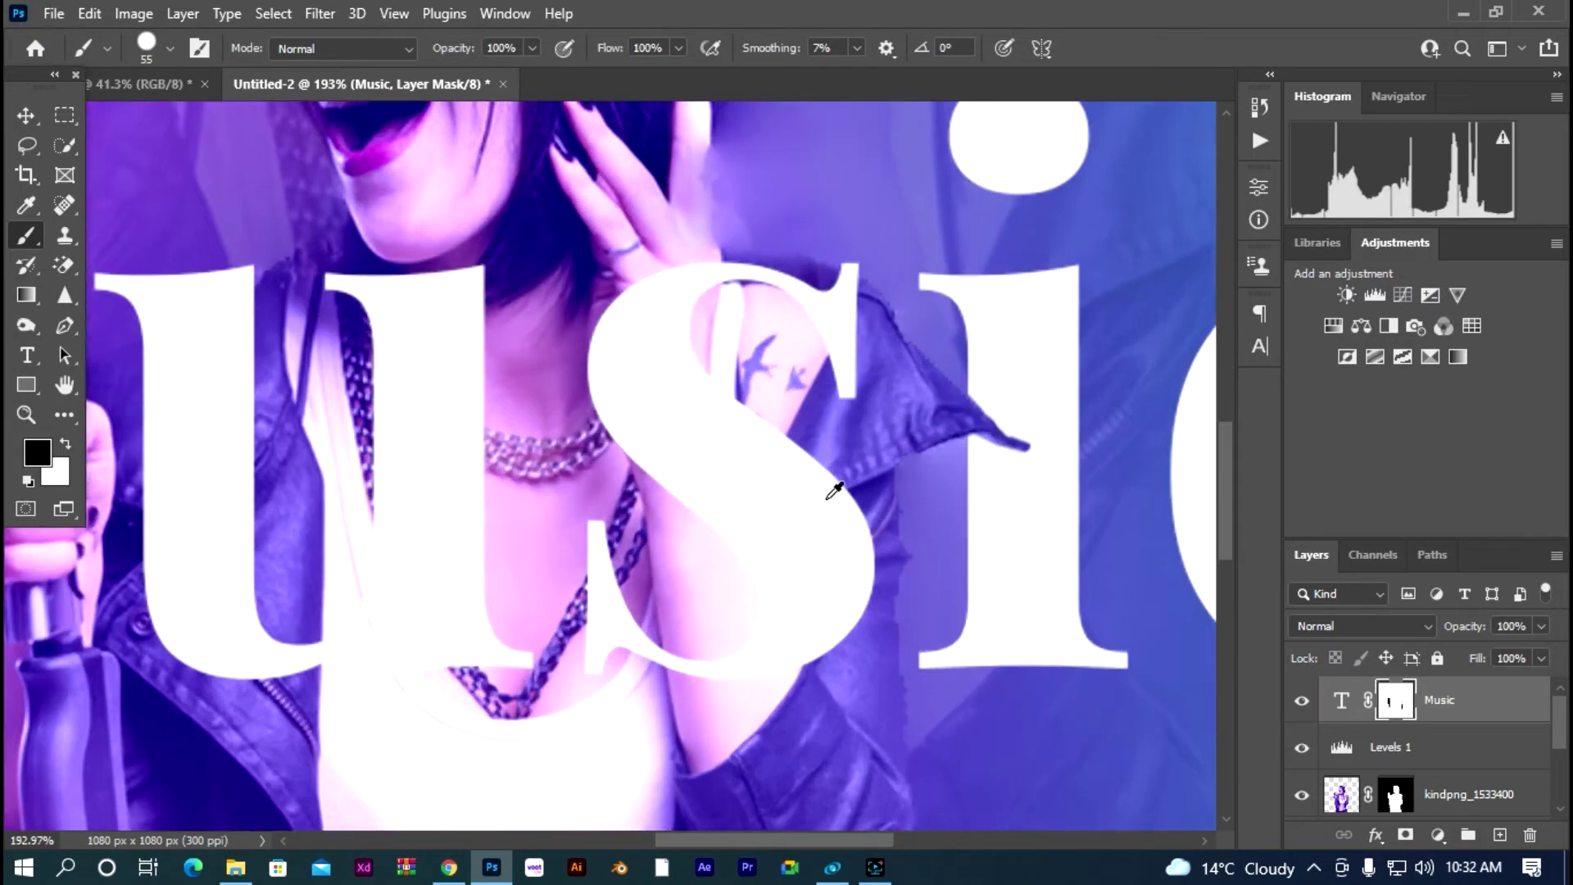
{"action": "scroll", "coordinate": [819, 500], "scroll_direction": "up", "scroll_amount": 5}
{"action": "right_click", "coordinate": [703, 404], "text": "alt"}
Step: Paint away the s lettering over the singer's neck, hand and forearm
{"action": "left_click", "coordinate": [674, 250]}
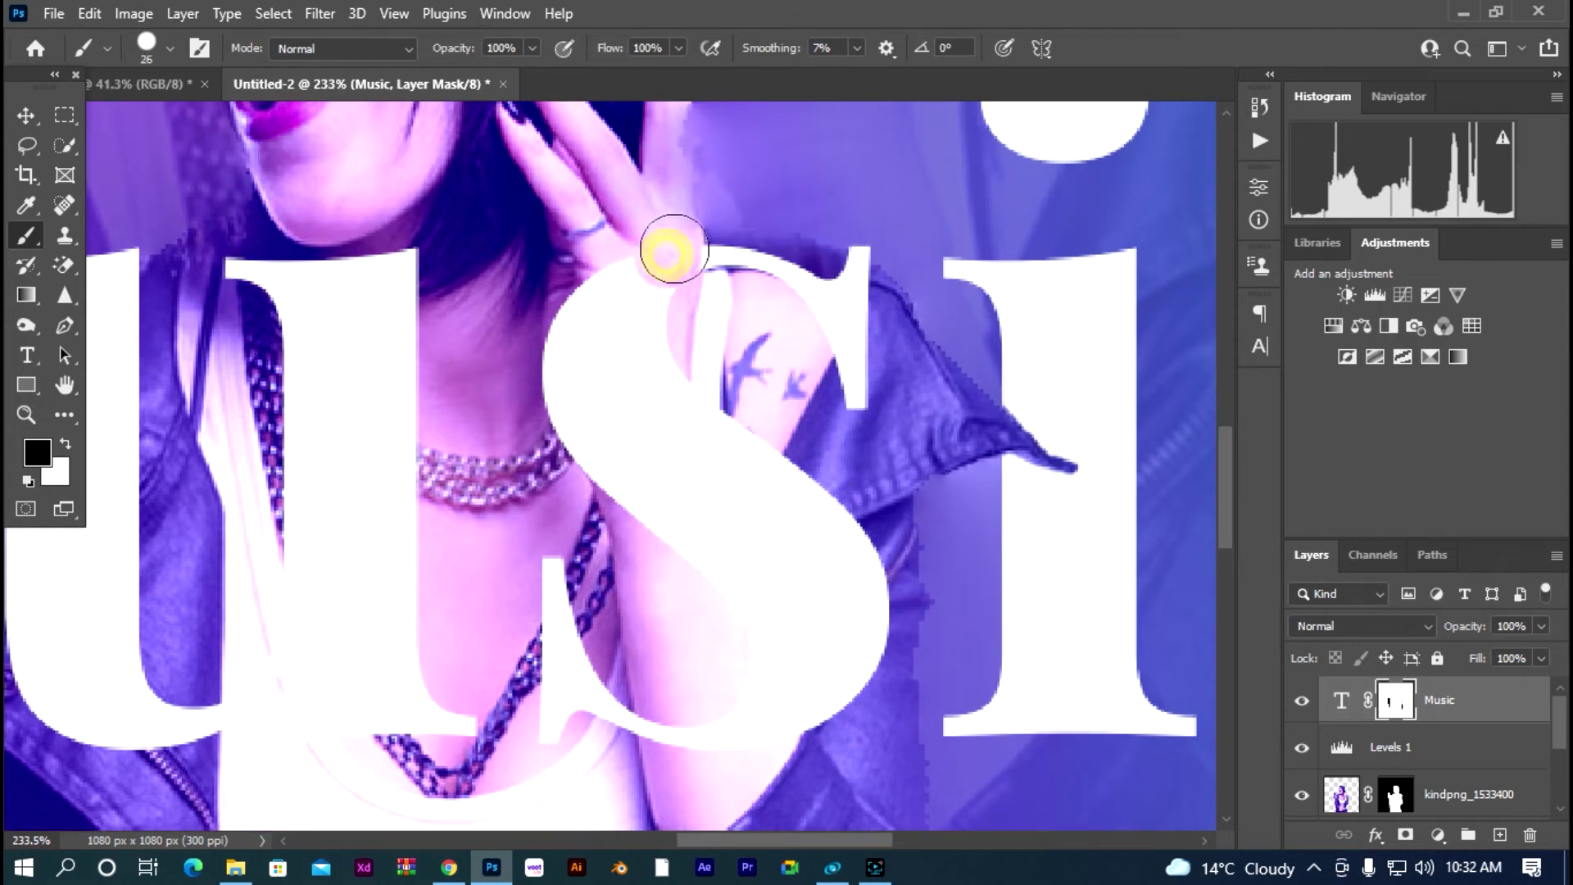
{"action": "left_click_drag", "start_coordinate": [671, 260], "coordinate": [671, 266]}
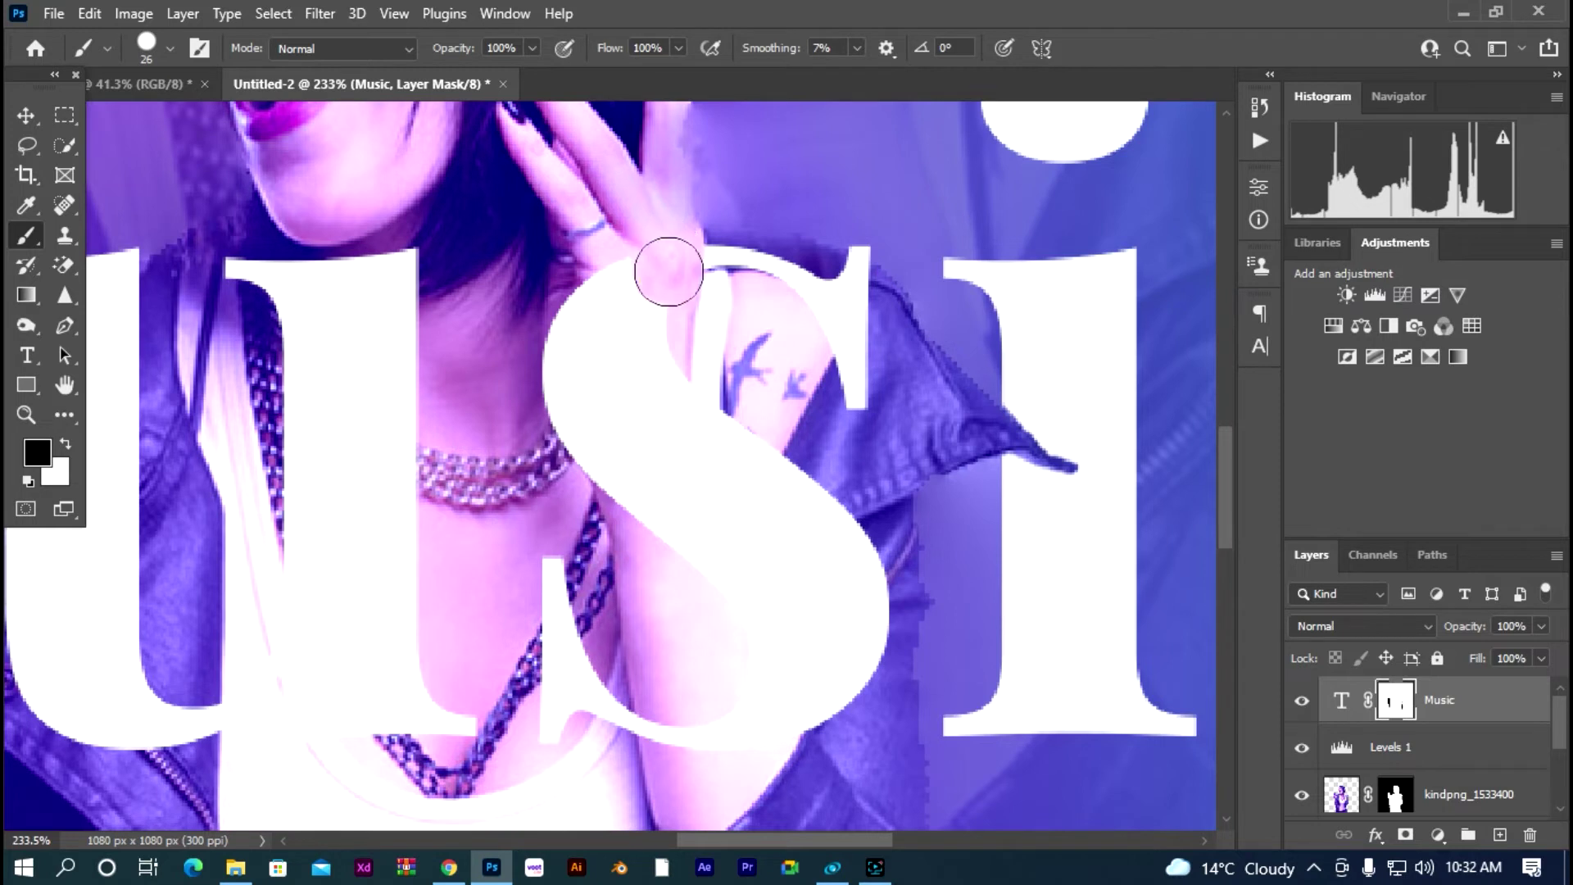
{"action": "left_click_drag", "start_coordinate": [667, 275], "coordinate": [603, 291]}
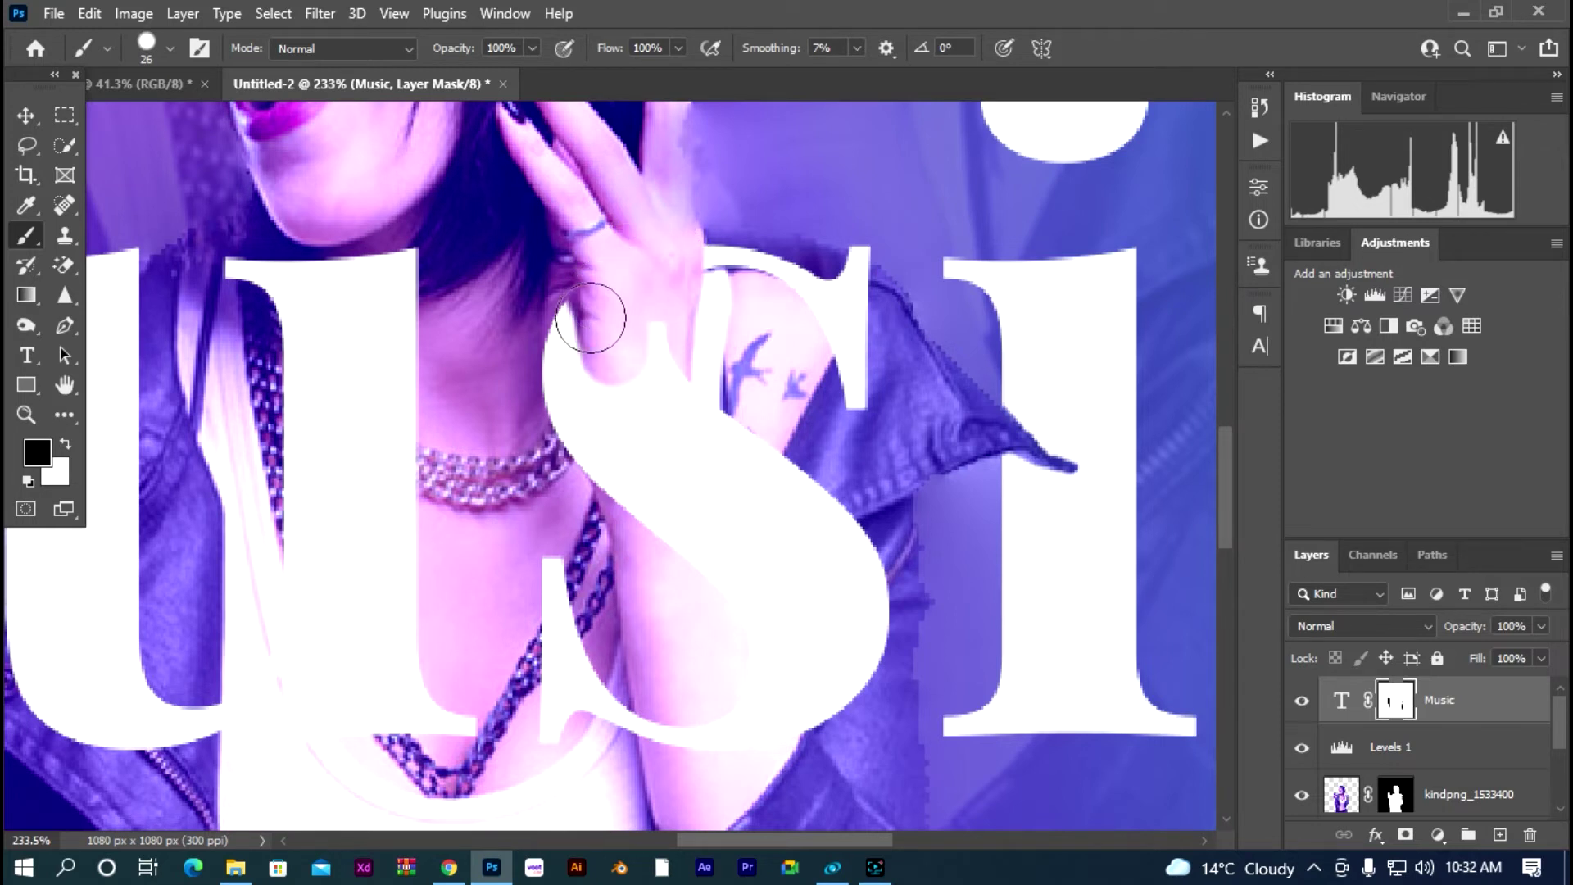
{"action": "mouse_move", "coordinate": [586, 384]}
{"action": "left_mouse_down"}
{"action": "mouse_move", "coordinate": [575, 357]}
{"action": "mouse_move", "coordinate": [650, 484]}
{"action": "mouse_move", "coordinate": [632, 467]}
{"action": "left_mouse_up"}
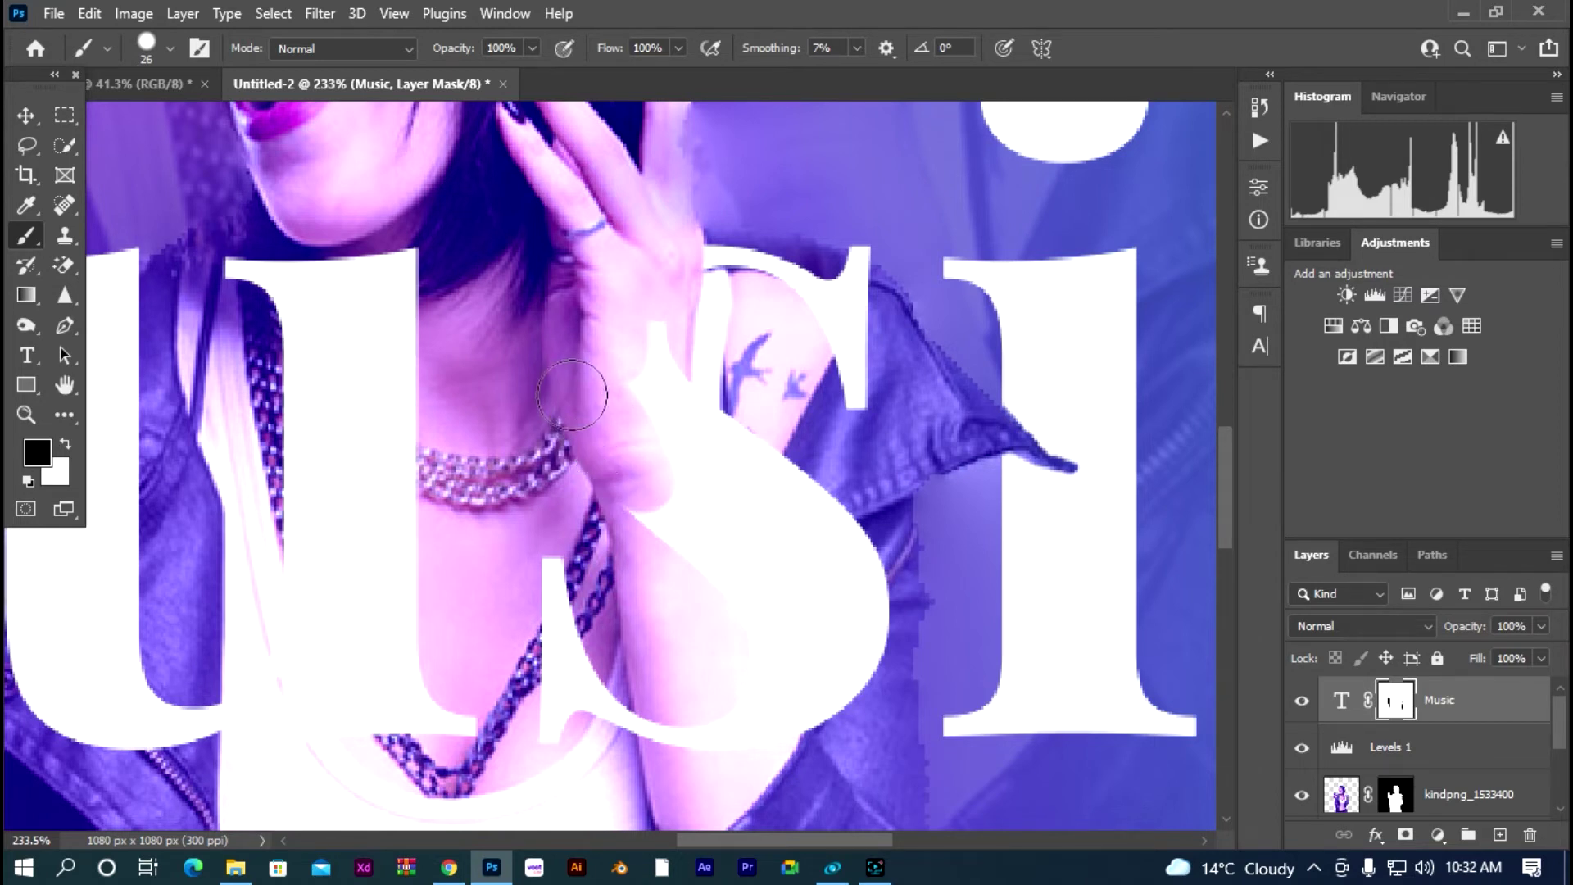
{"action": "left_click_drag", "start_coordinate": [632, 339], "coordinate": [669, 532]}
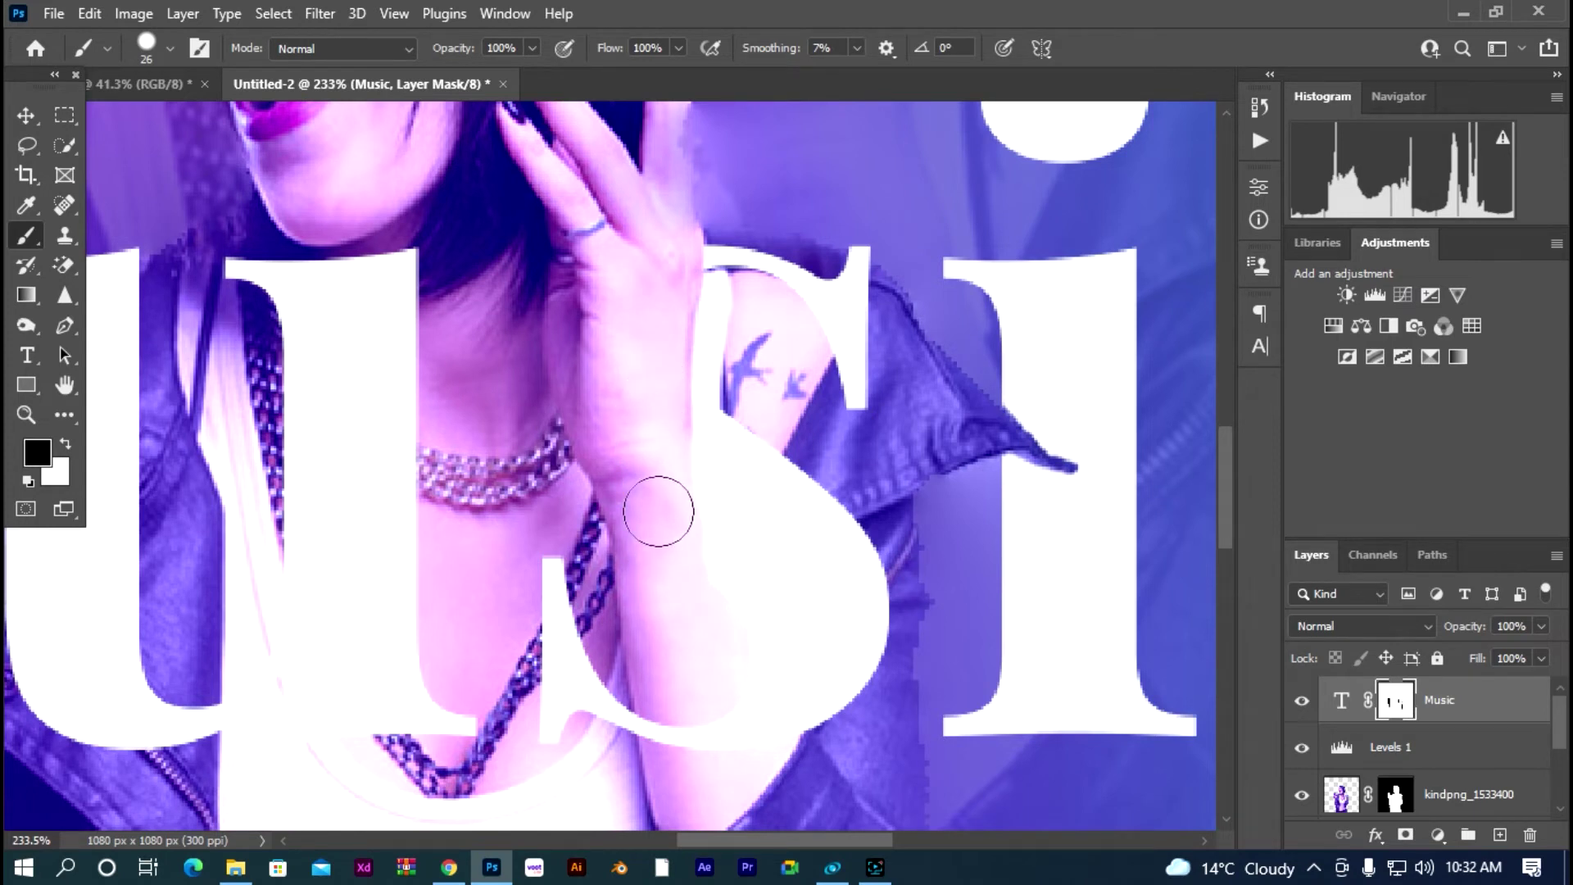
{"action": "left_click_drag", "start_coordinate": [675, 558], "coordinate": [724, 801]}
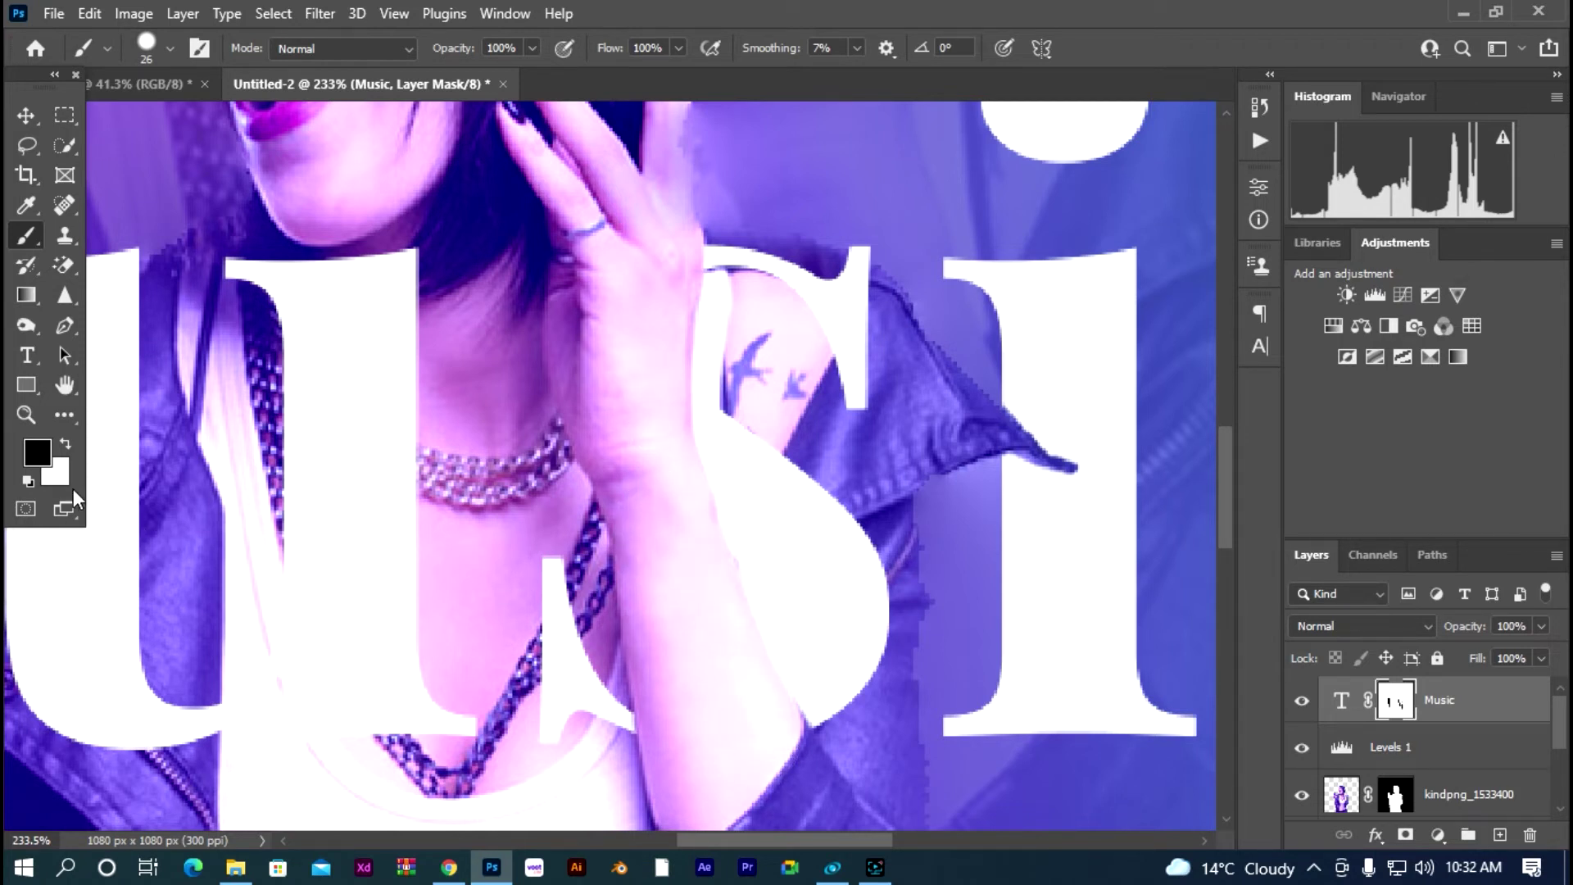
Step: Refine the mask edge along the arm with white paint and fit the poster in view
{"action": "left_click", "coordinate": [66, 443]}
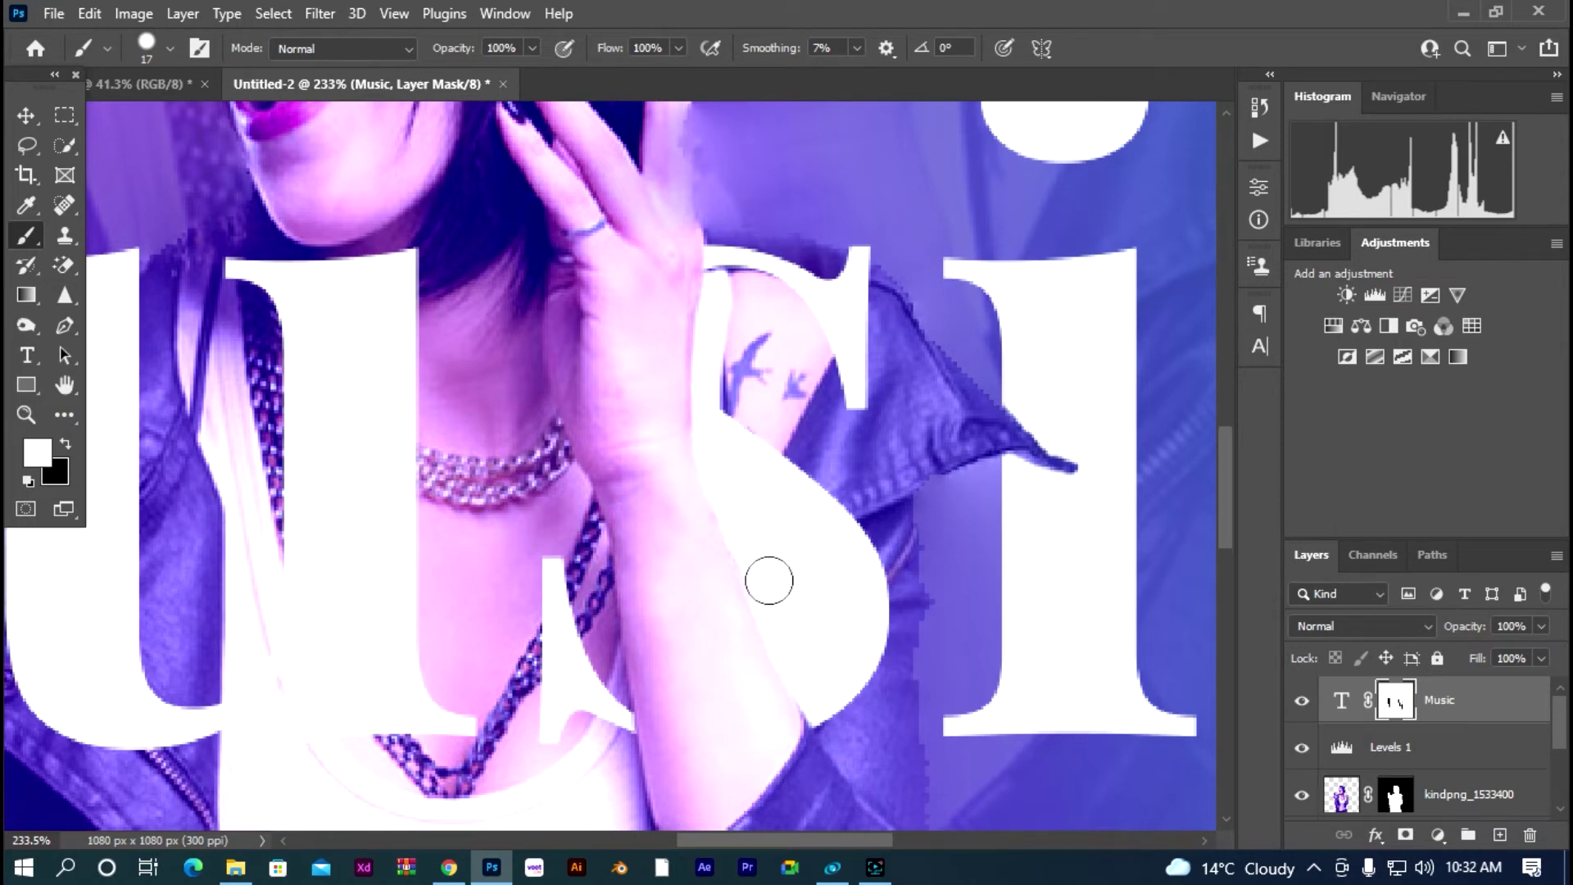
{"action": "left_click_drag", "start_coordinate": [786, 621], "coordinate": [819, 699]}
{"action": "key", "text": "ctrl+0"}
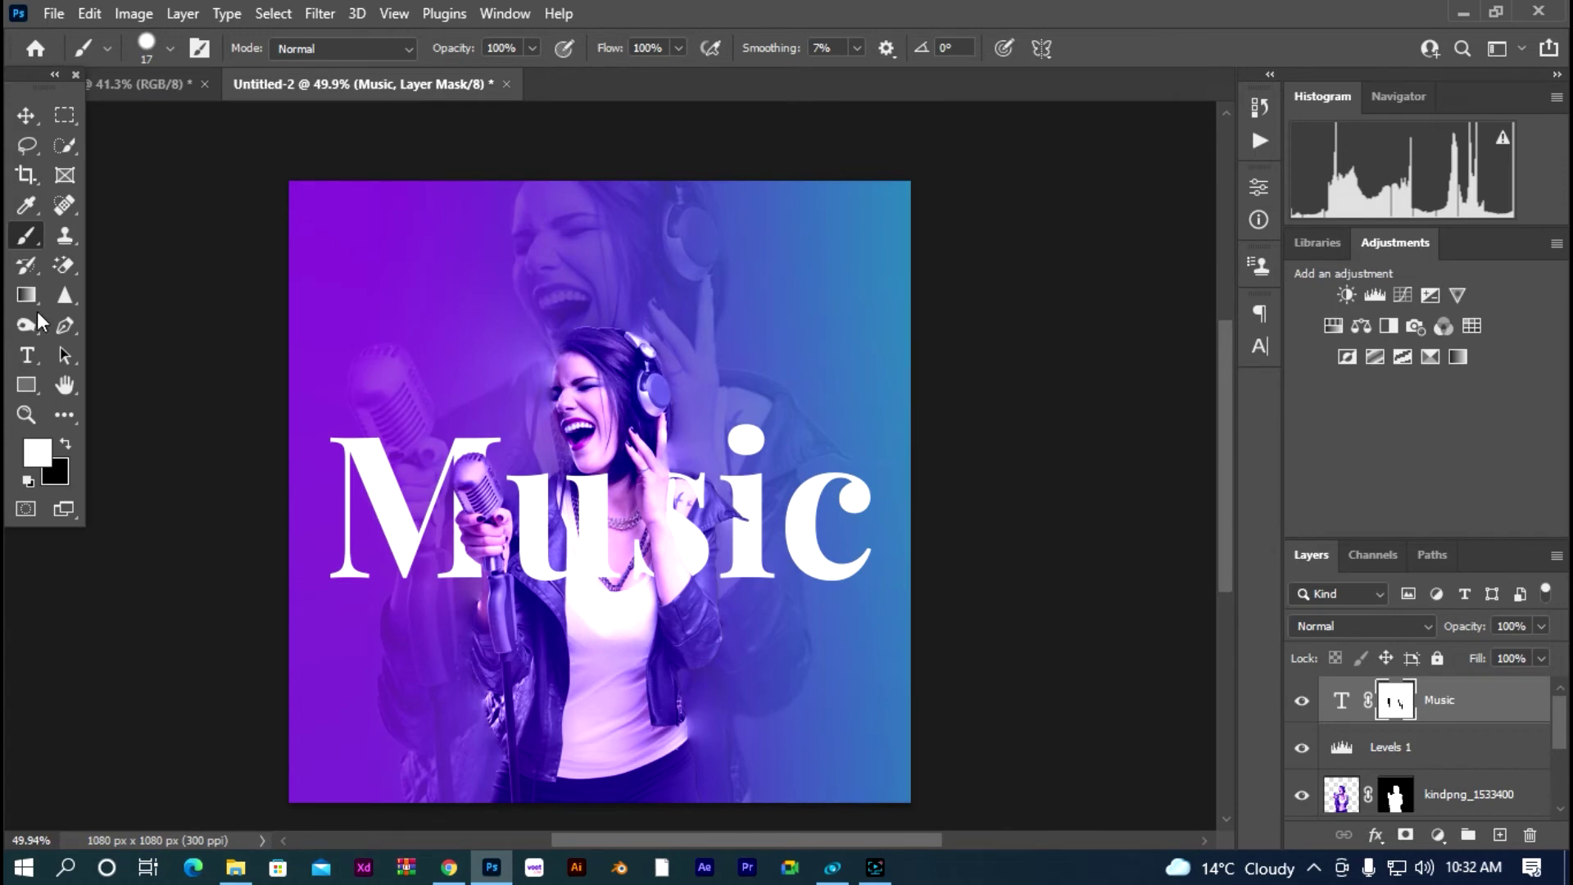
Step: Try pure red as the Music text colour in the Character panel's Color Picker
{"action": "left_click", "coordinate": [20, 115]}
{"action": "left_click", "coordinate": [807, 538]}
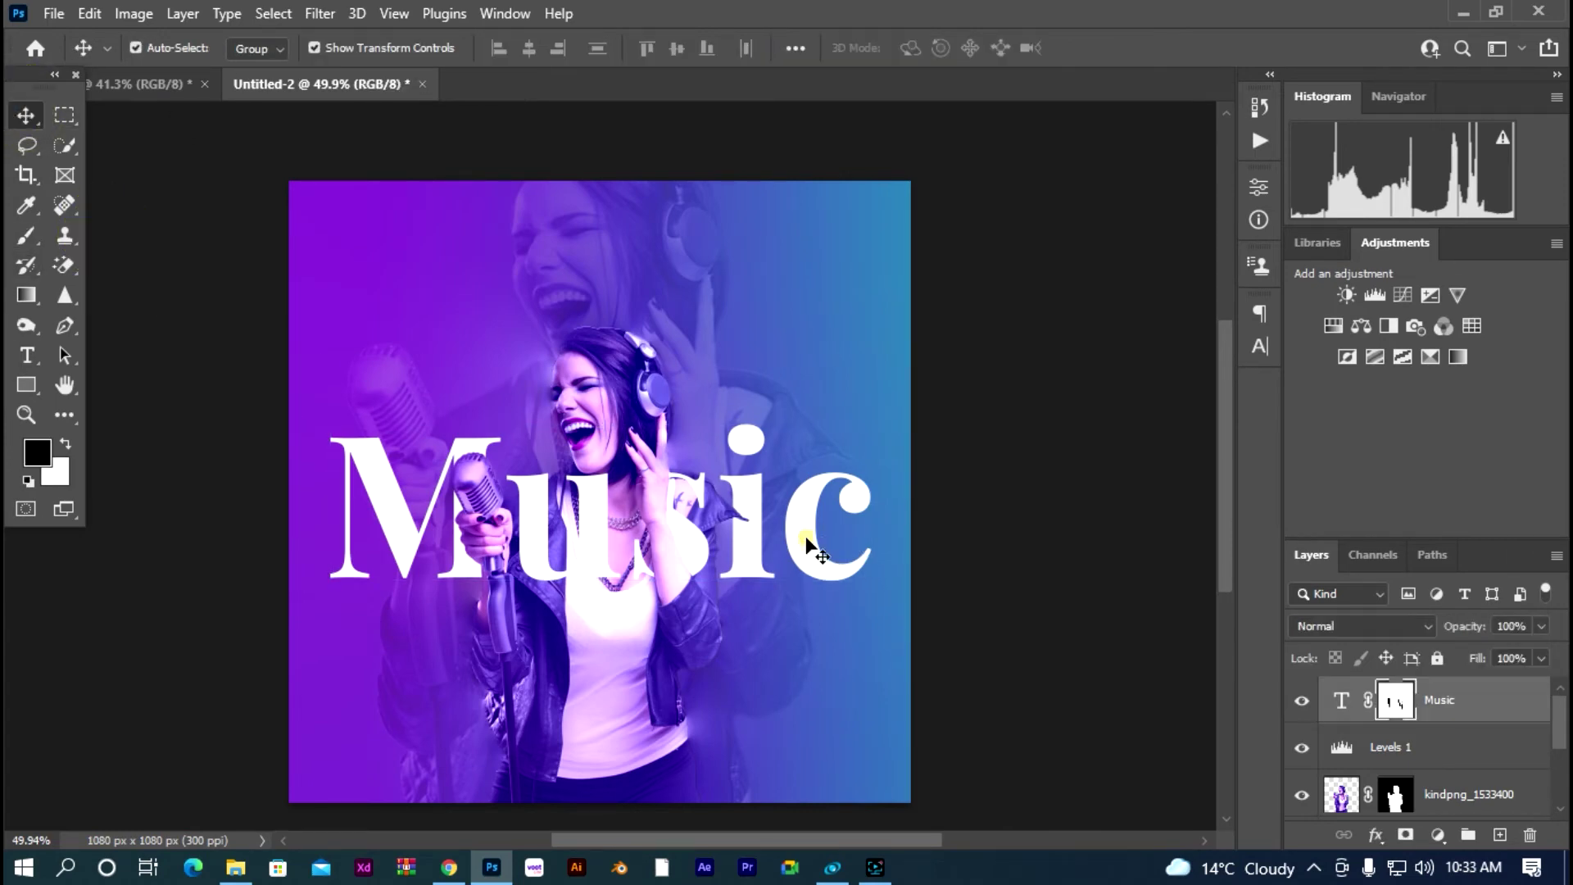
{"action": "left_click", "coordinate": [1260, 344]}
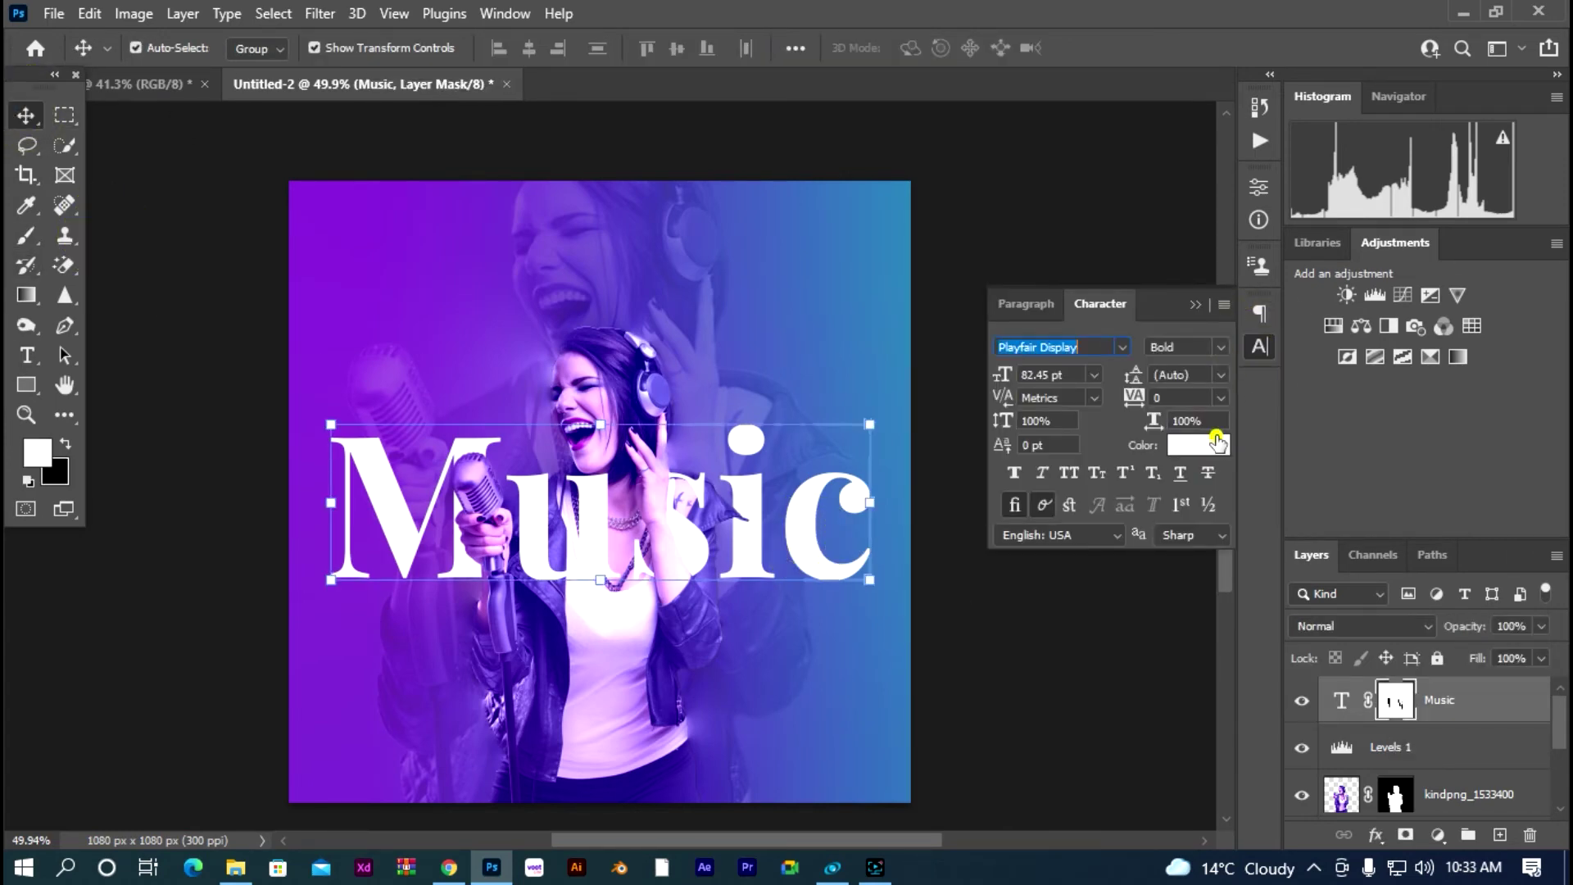
{"action": "left_click", "coordinate": [1192, 430]}
{"action": "left_click_drag", "start_coordinate": [928, 430], "coordinate": [1295, 250]}
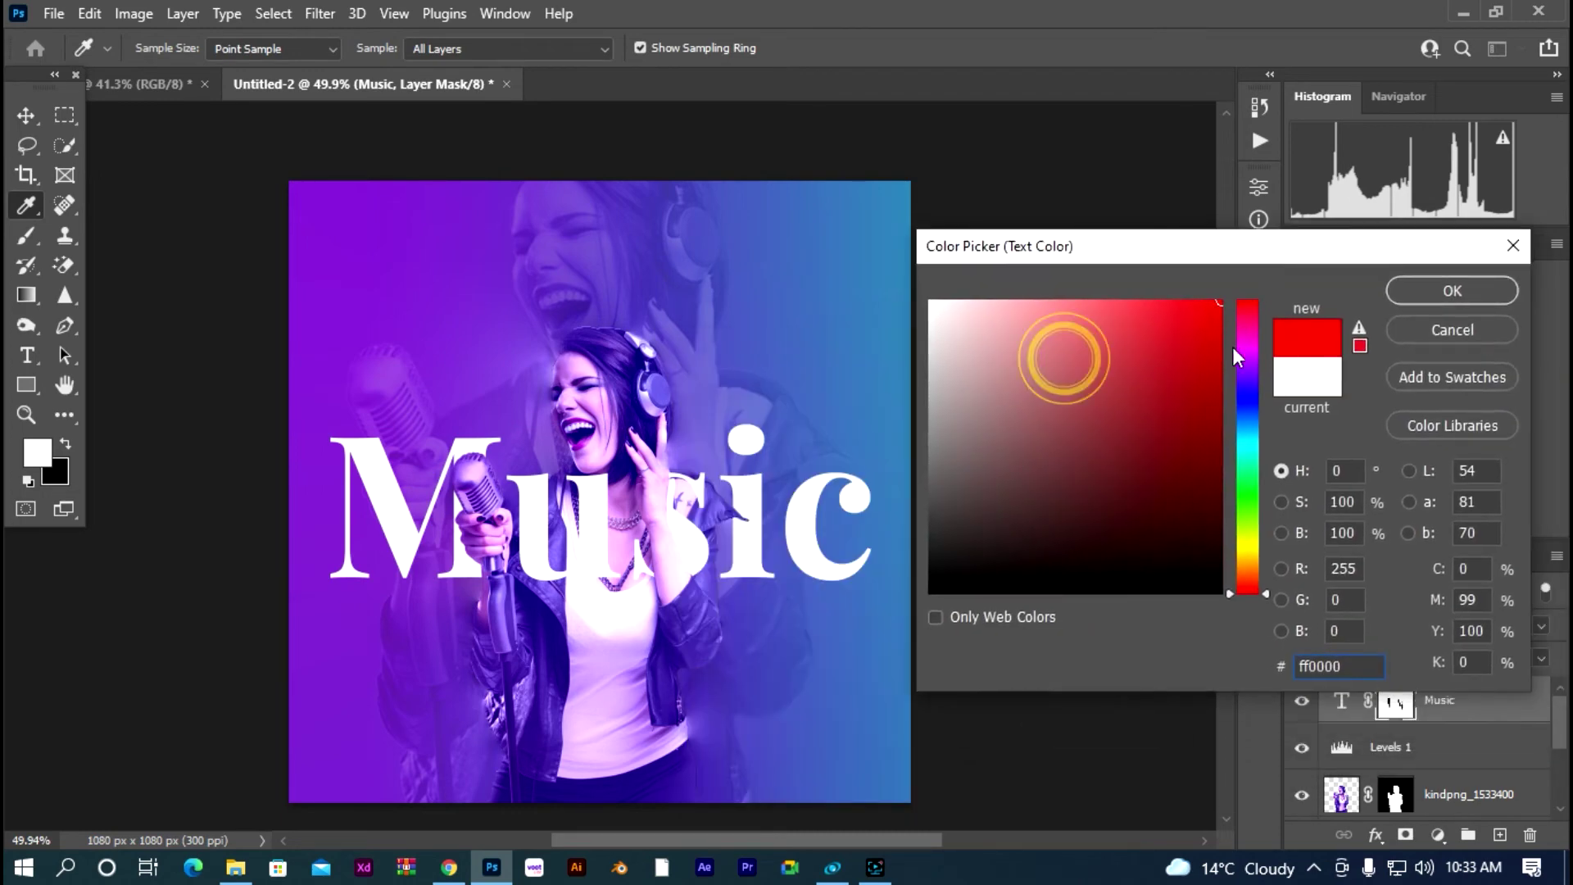
{"action": "left_click", "coordinate": [1450, 293]}
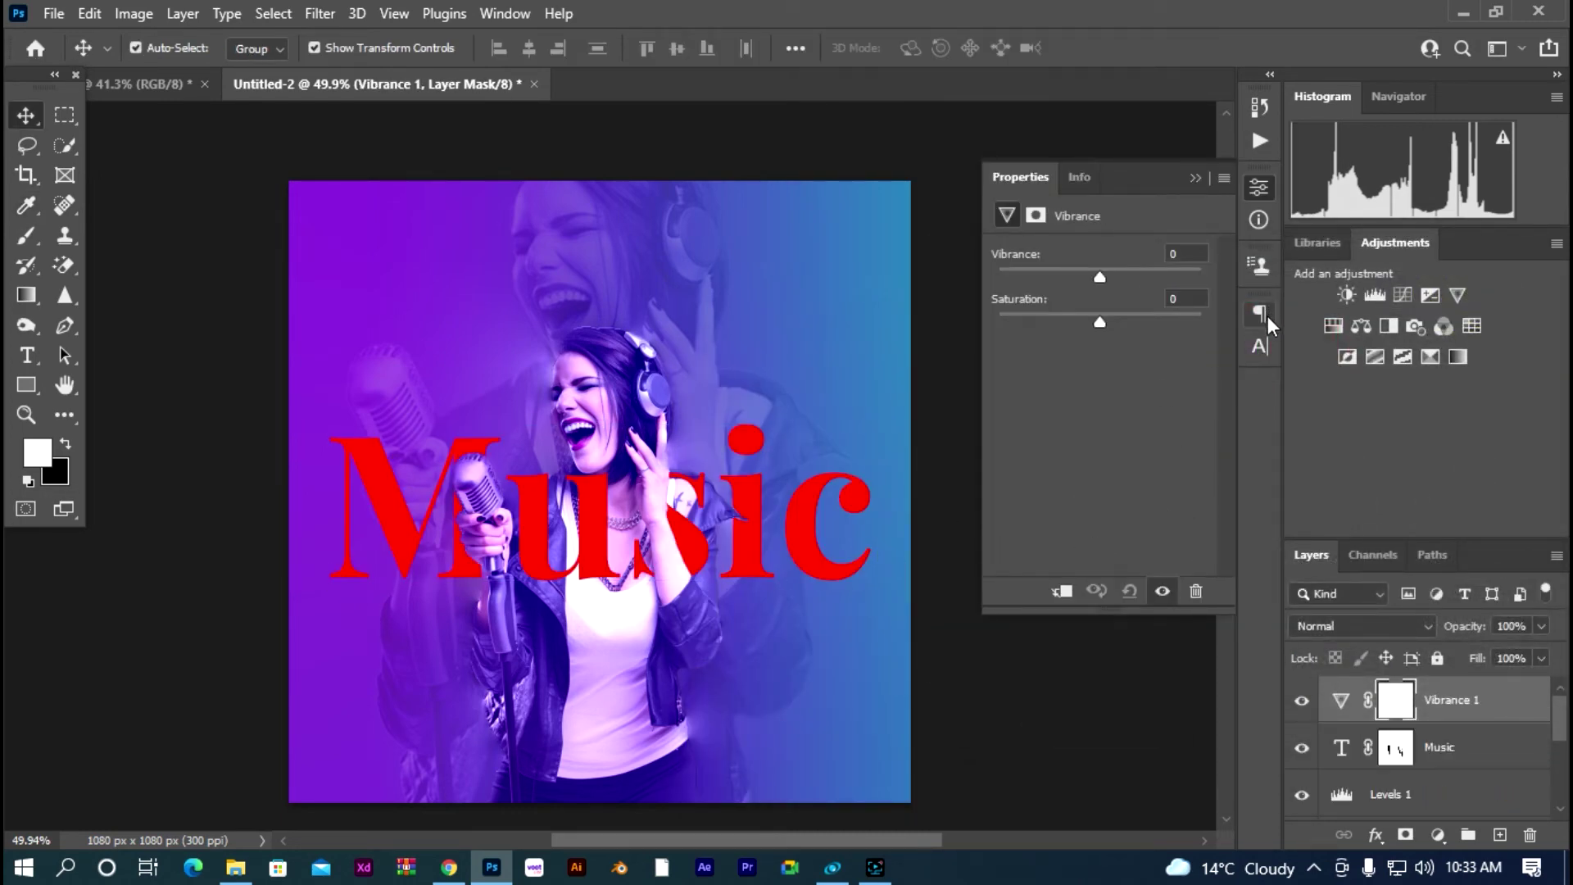
Step: Reopen the Music text colour picker and try lighter, then darker colours
{"action": "left_click", "coordinate": [1344, 754]}
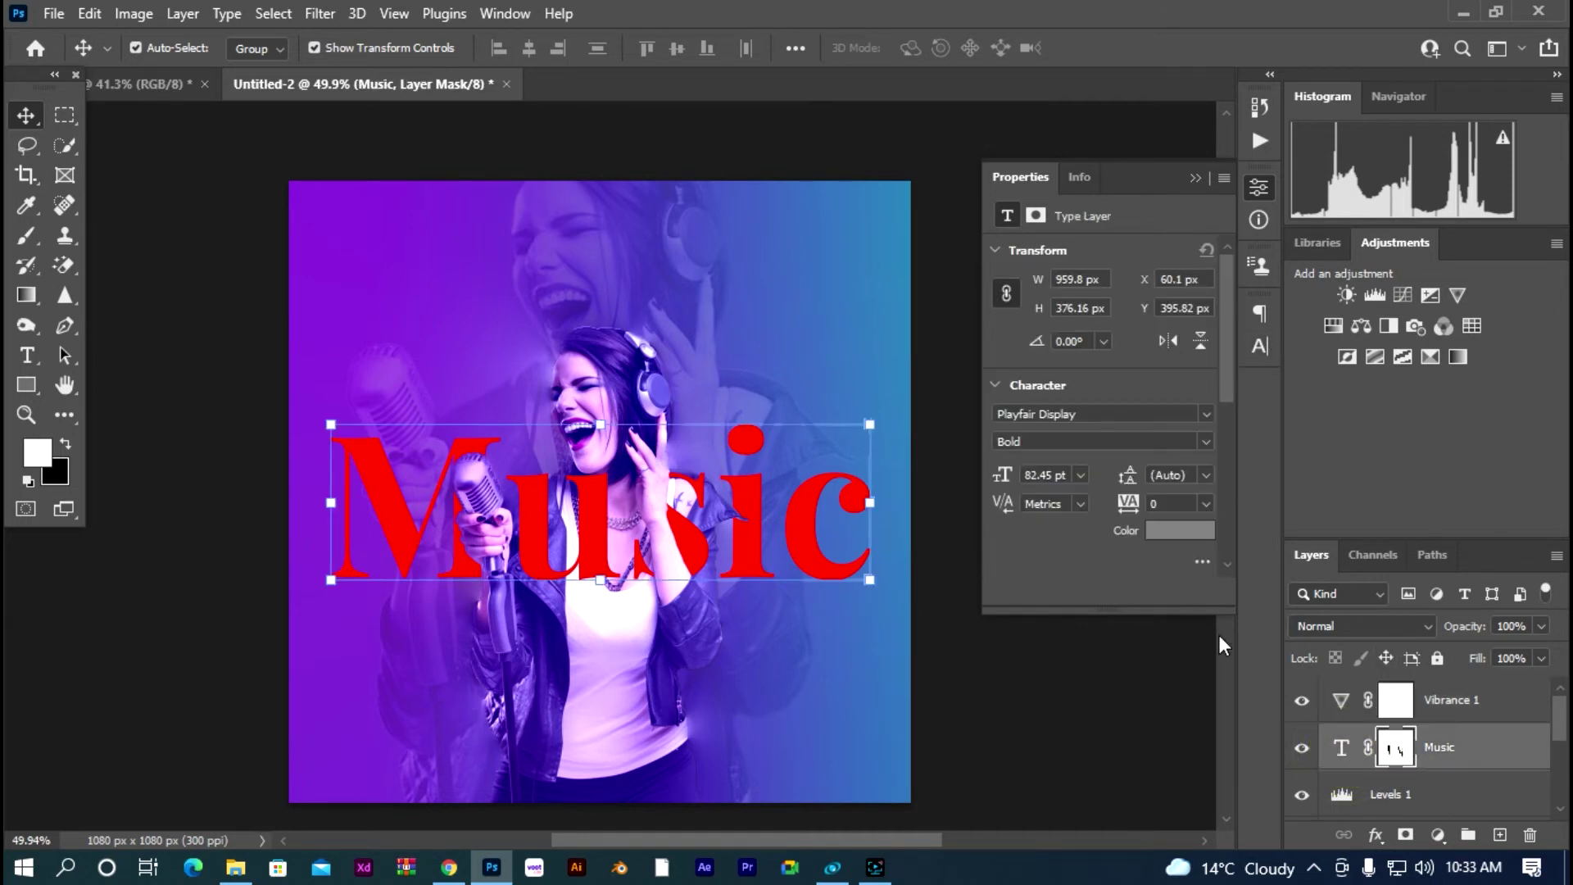
{"action": "left_click", "coordinate": [1341, 750]}
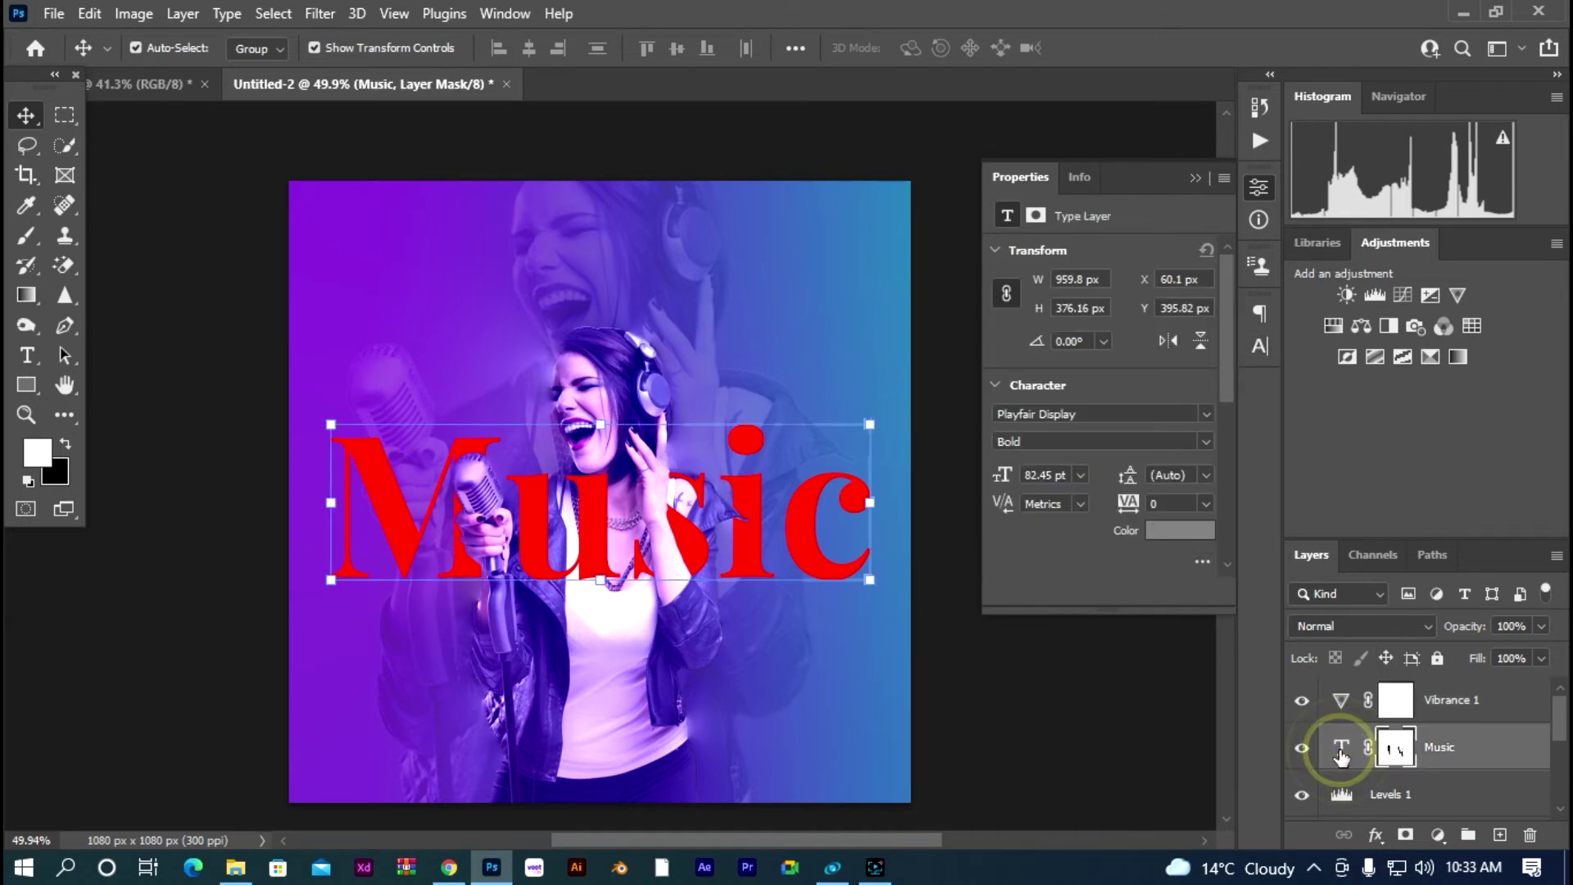
{"action": "left_click", "coordinate": [1260, 346]}
{"action": "left_click", "coordinate": [1193, 449]}
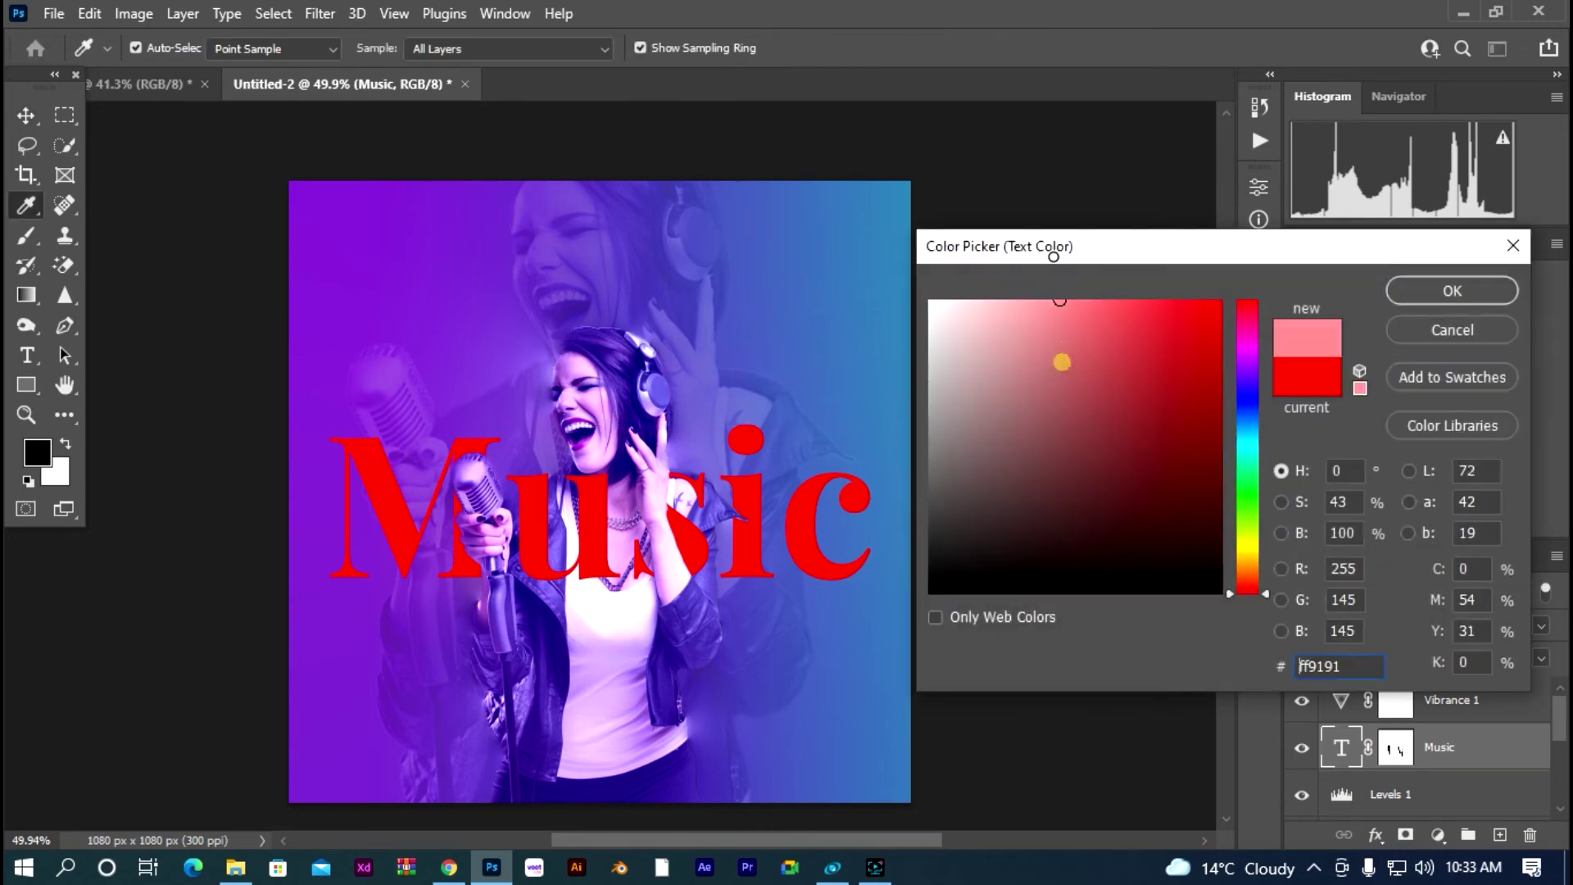
{"action": "mouse_move", "coordinate": [1054, 362]}
{"action": "left_mouse_down"}
{"action": "mouse_move", "coordinate": [943, 380]}
{"action": "mouse_move", "coordinate": [941, 591]}
{"action": "left_mouse_up"}
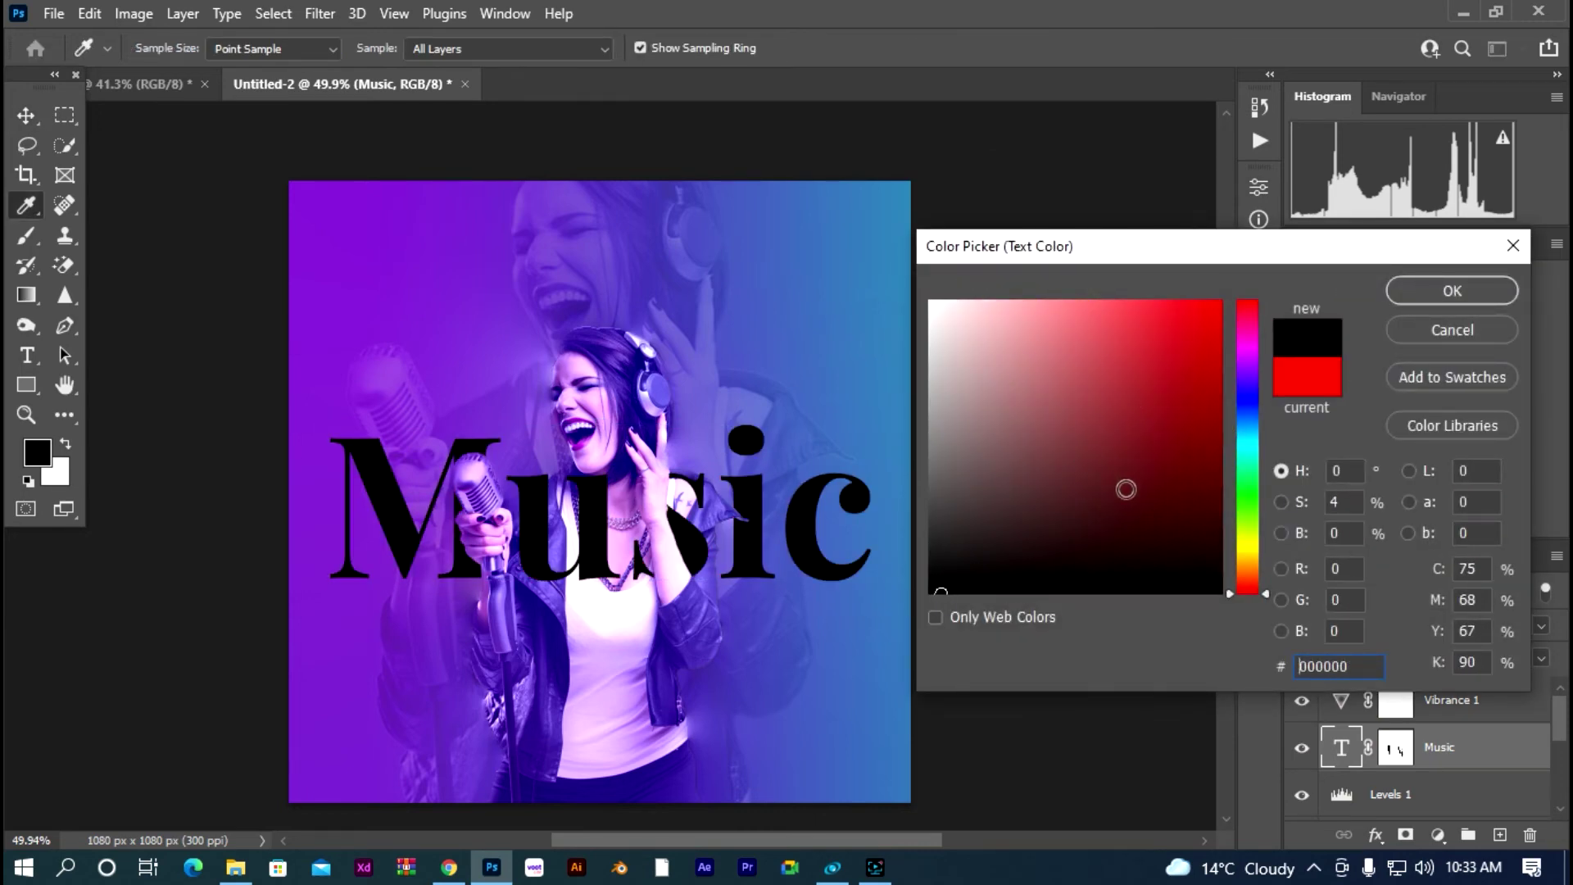
{"action": "mouse_move", "coordinate": [1126, 483]}
{"action": "left_mouse_down"}
{"action": "mouse_move", "coordinate": [1220, 461]}
{"action": "mouse_move", "coordinate": [1242, 411]}
{"action": "left_mouse_up"}
Step: Try saturated purple-blue shades, then set the Music text back to white ffffff
{"action": "left_click", "coordinate": [1243, 434]}
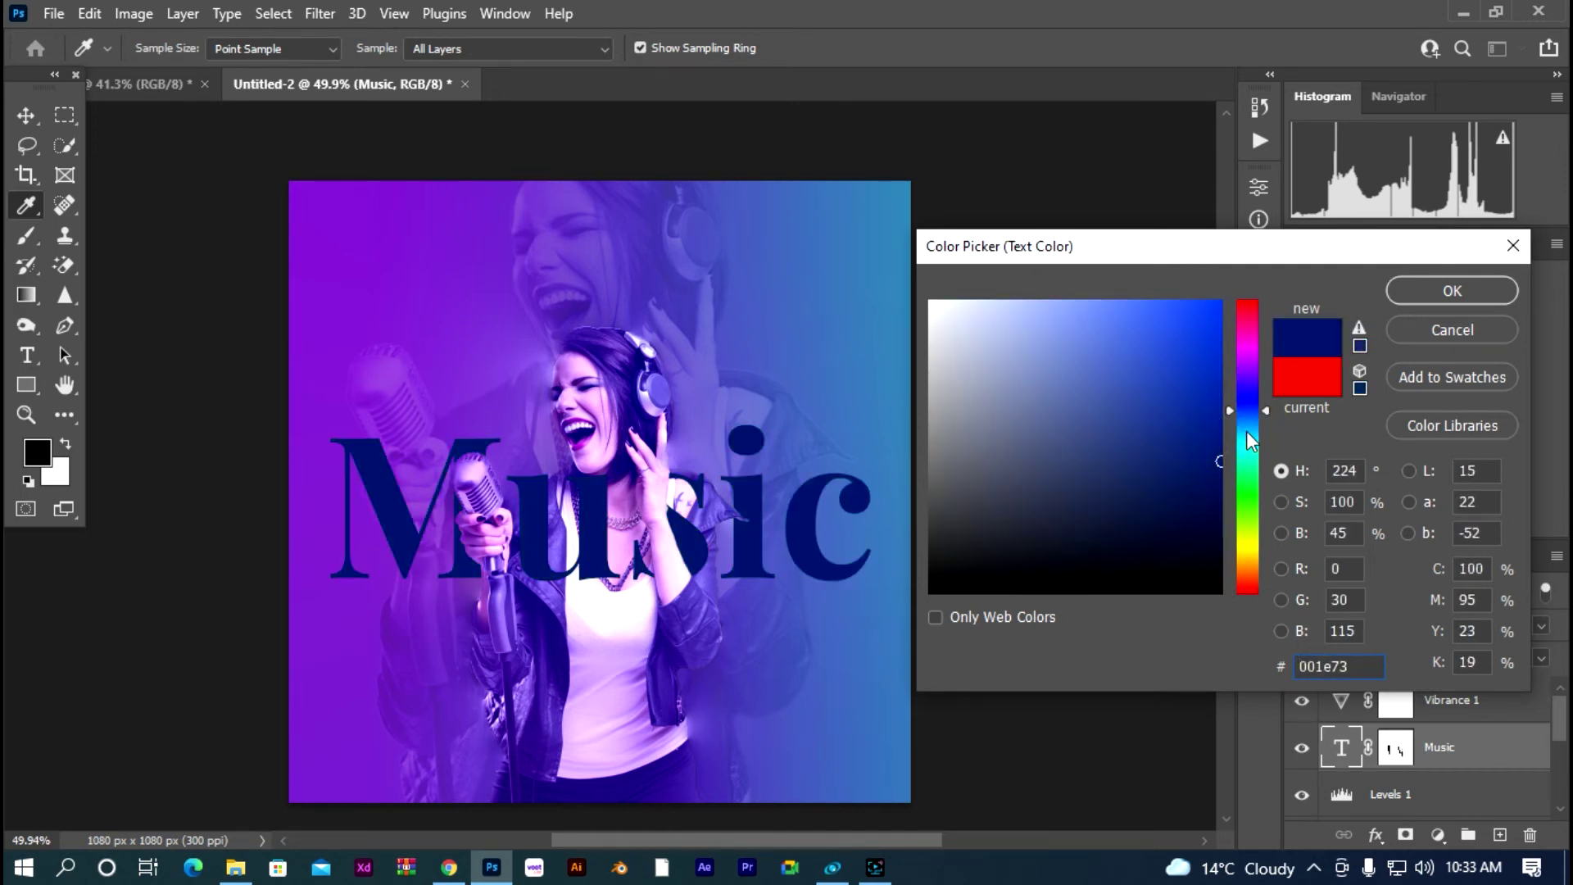
{"action": "left_click", "coordinate": [1252, 400]}
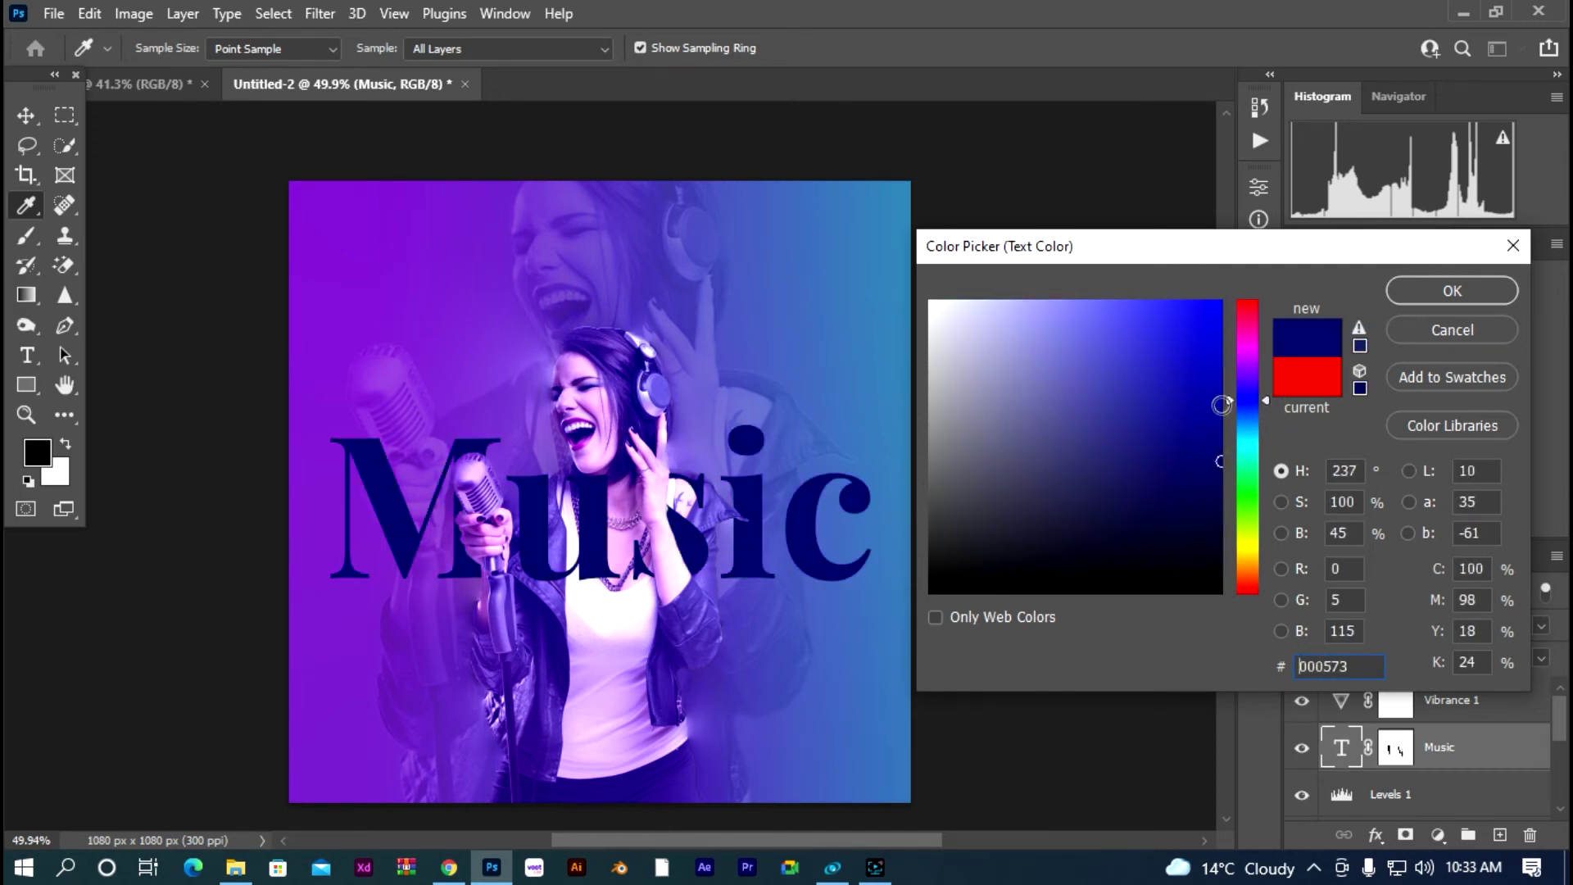
{"action": "left_click", "coordinate": [1223, 406]}
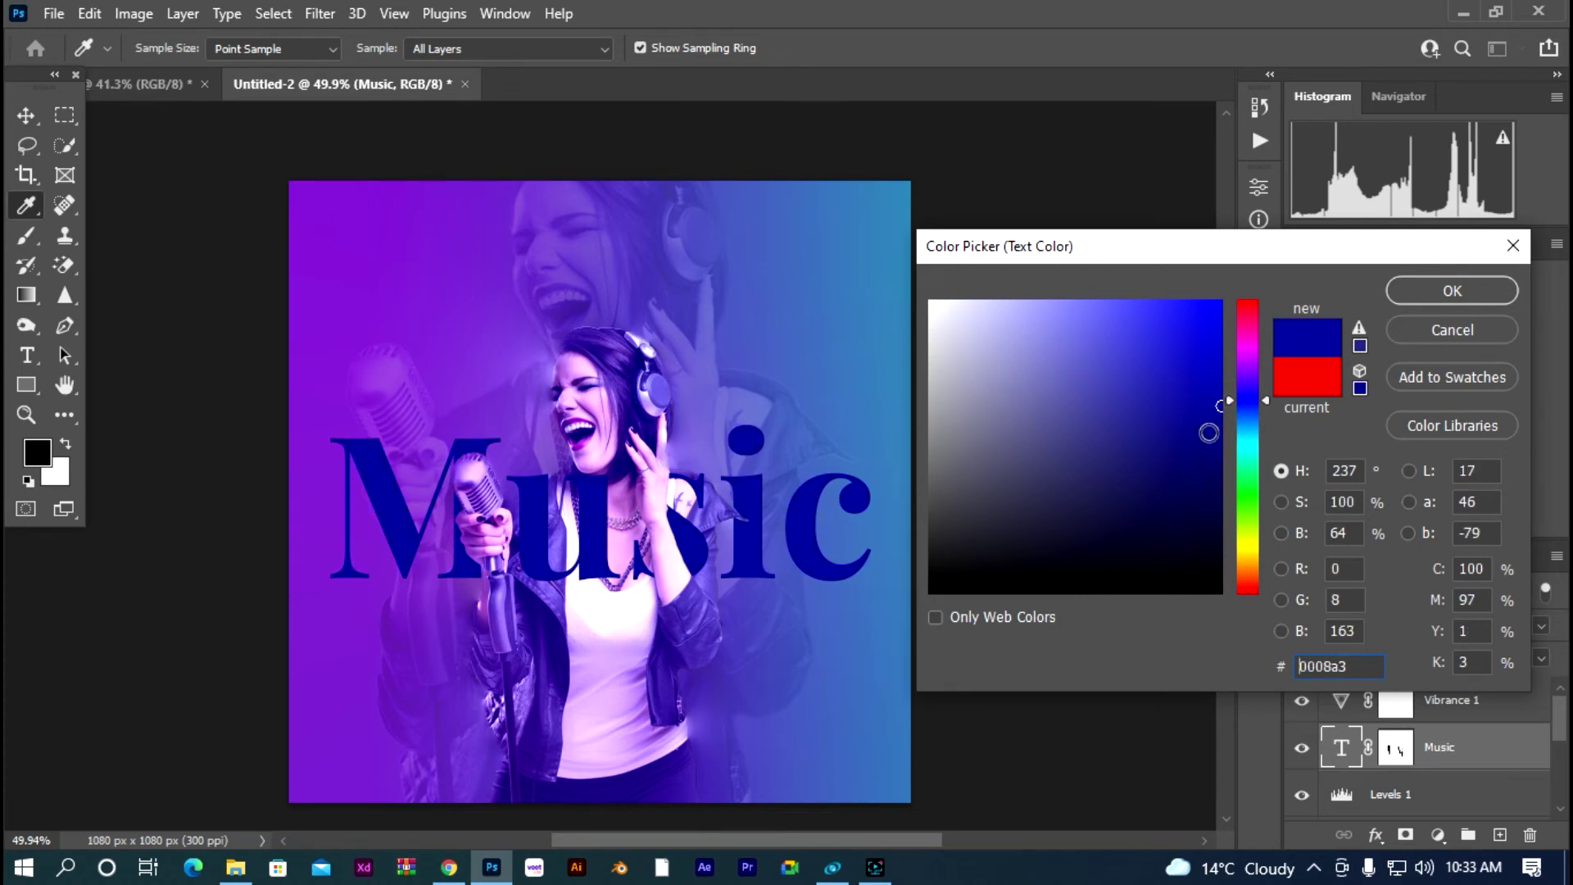
{"action": "left_click_drag", "start_coordinate": [1207, 380], "coordinate": [1223, 352]}
{"action": "type", "text": "ffffff"}
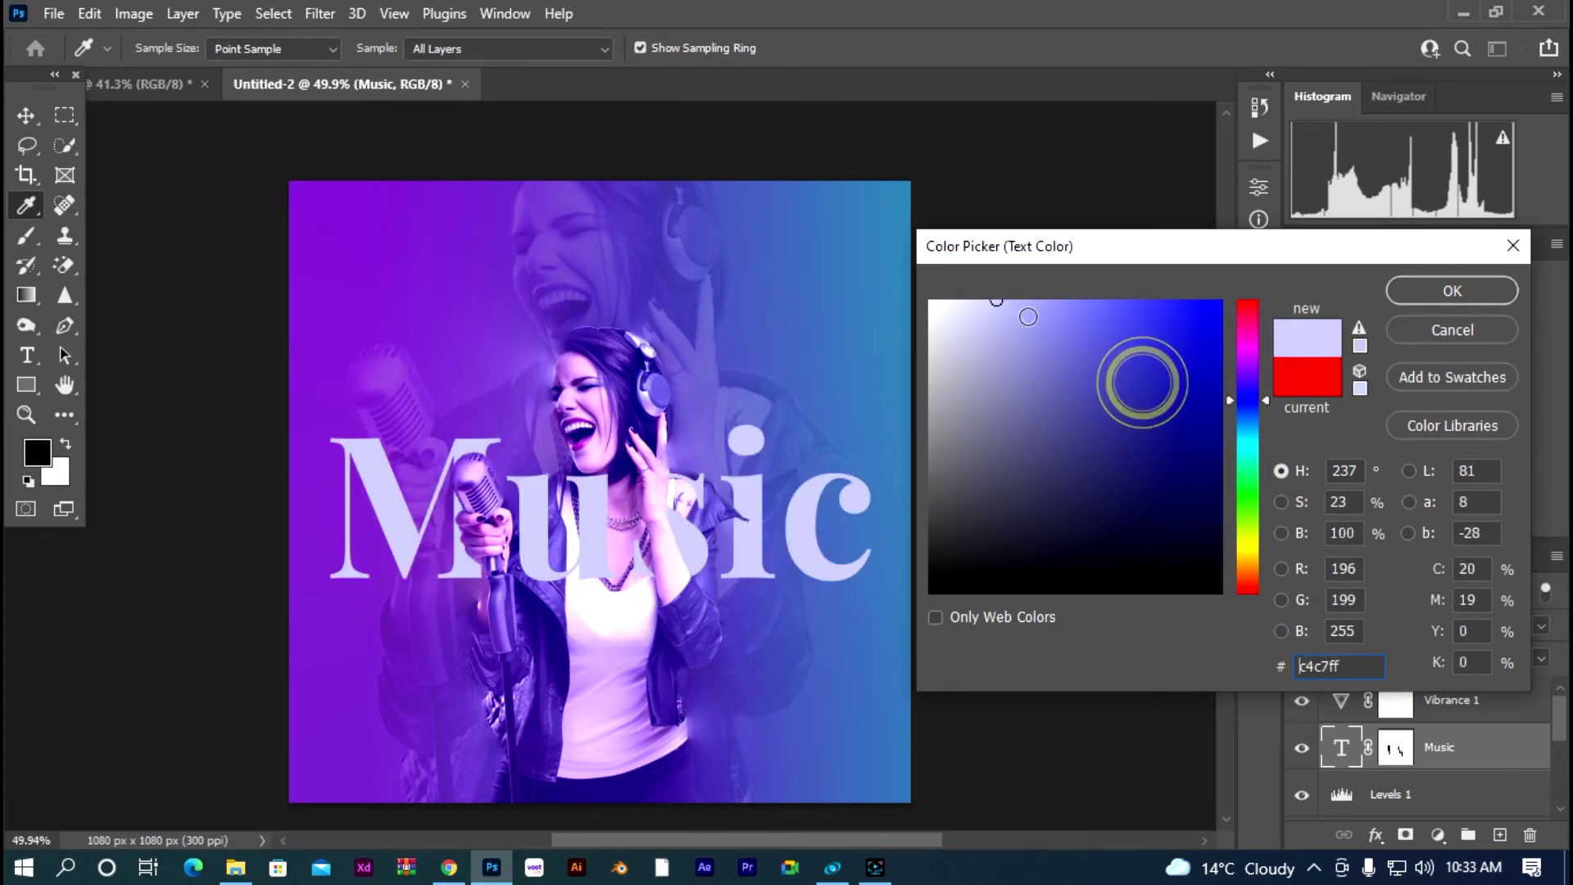
{"action": "left_click", "coordinate": [1429, 291]}
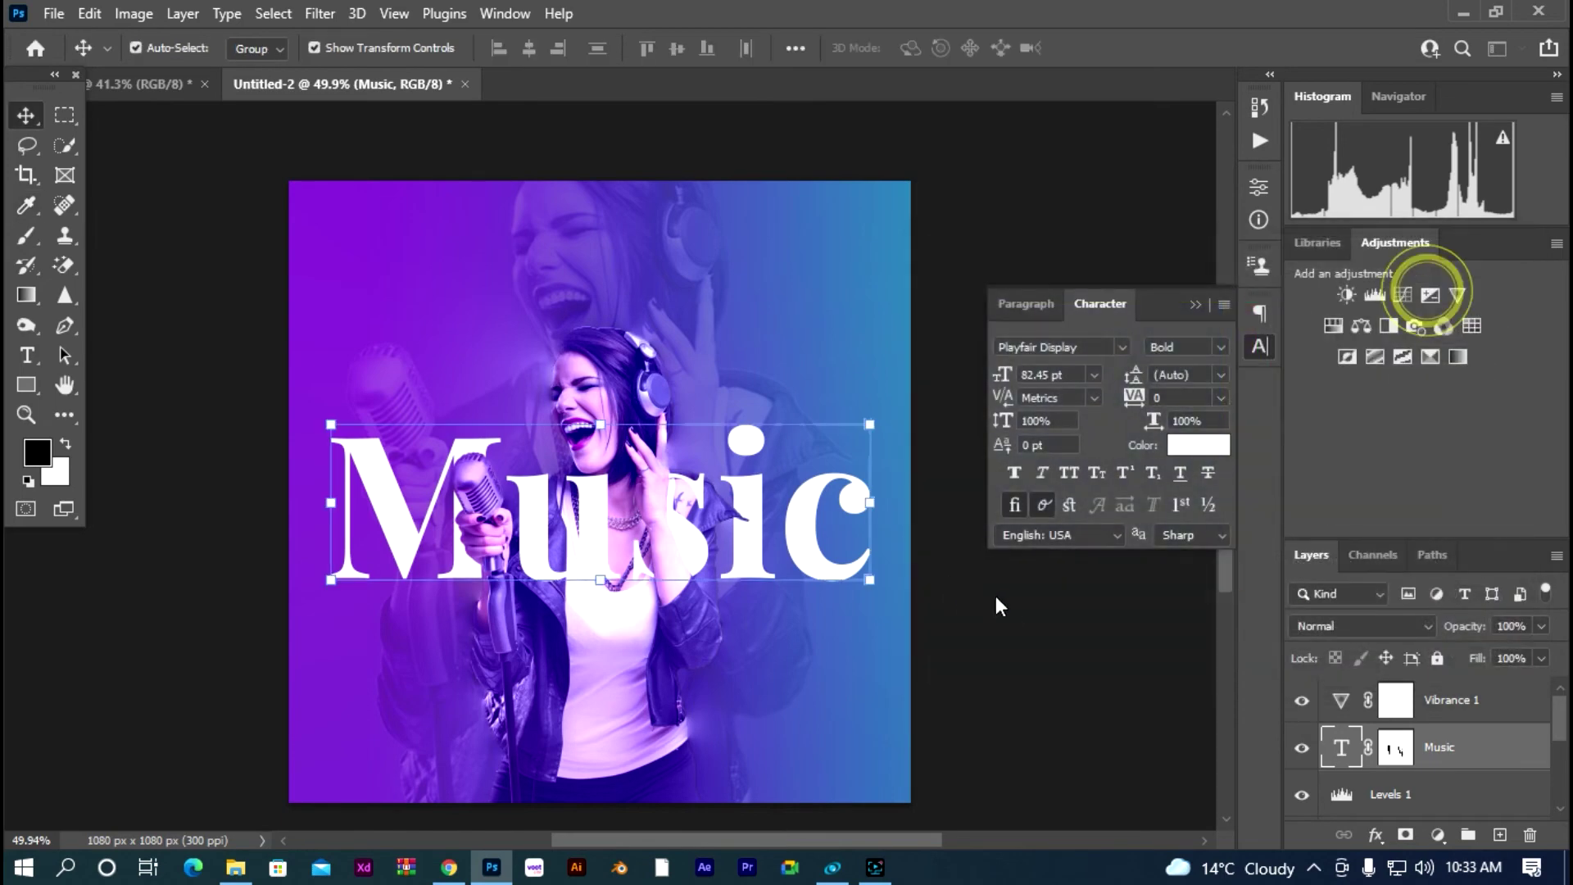
Step: Leave Music's blend mode unchanged, deselect layers, and start a small new text layer
{"action": "left_click", "coordinate": [1403, 626]}
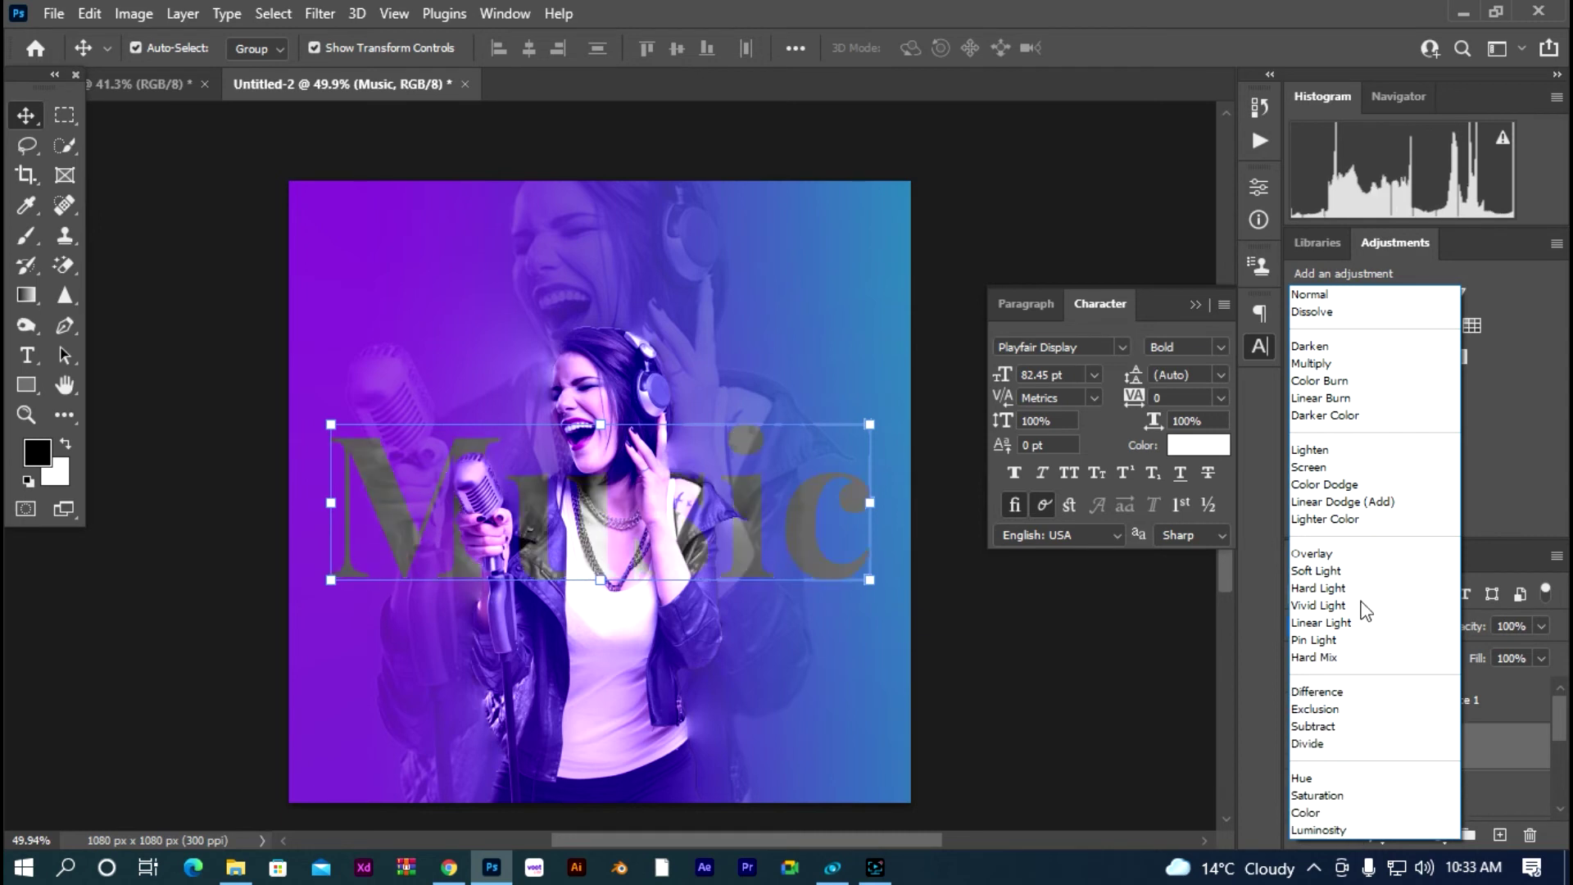
{"action": "left_click", "coordinate": [1134, 656]}
{"action": "left_click", "coordinate": [1005, 625]}
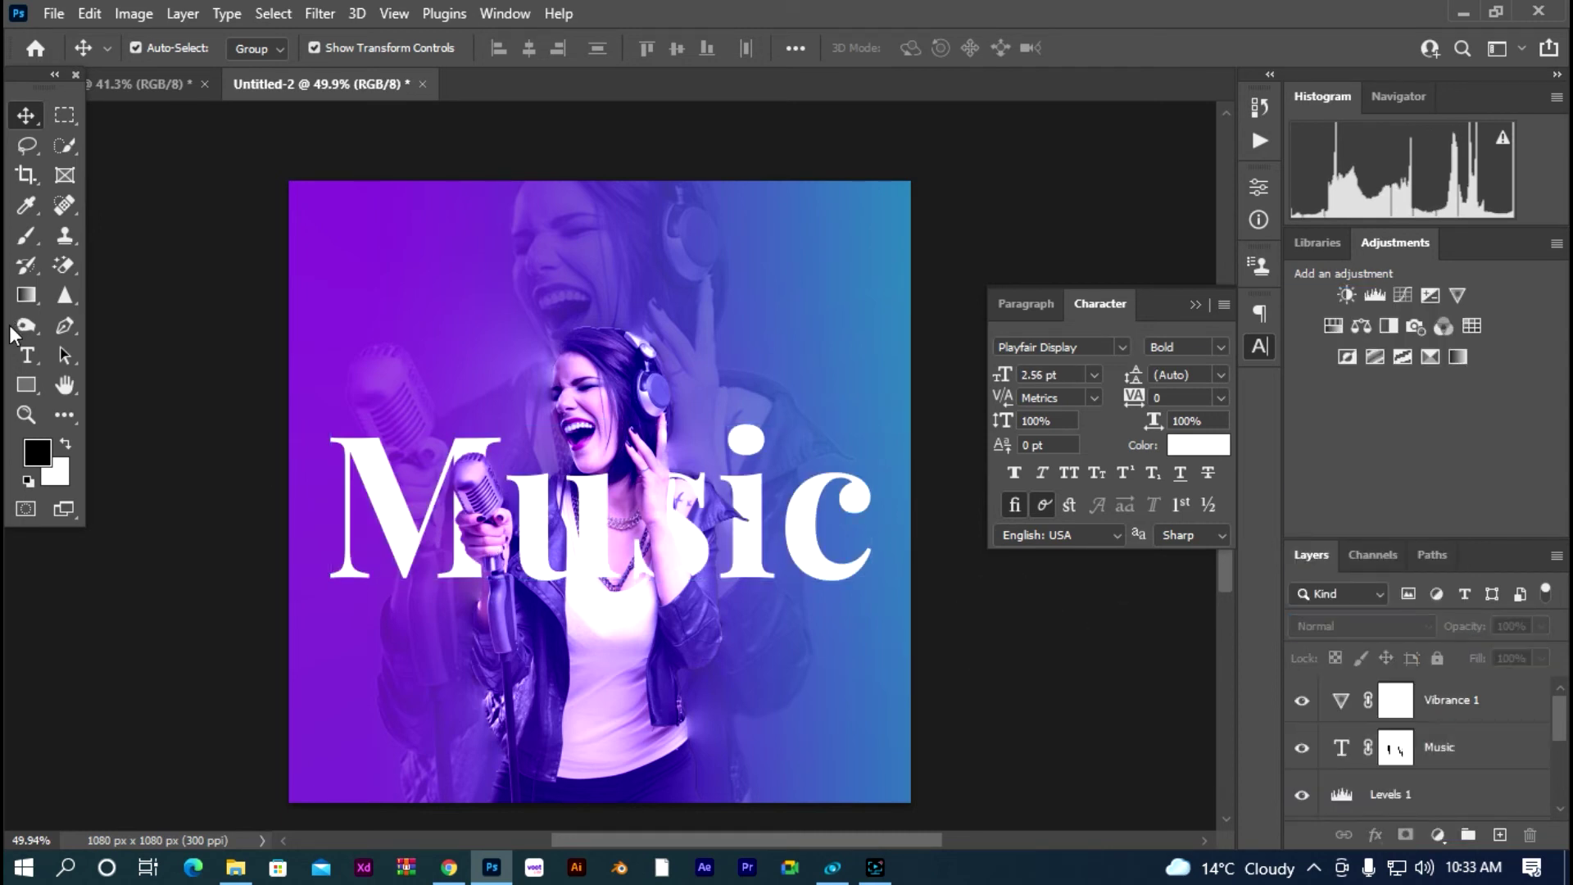
{"action": "left_click", "coordinate": [27, 355]}
{"action": "left_click", "coordinate": [643, 653]}
{"action": "type", "text": "Evenet"}
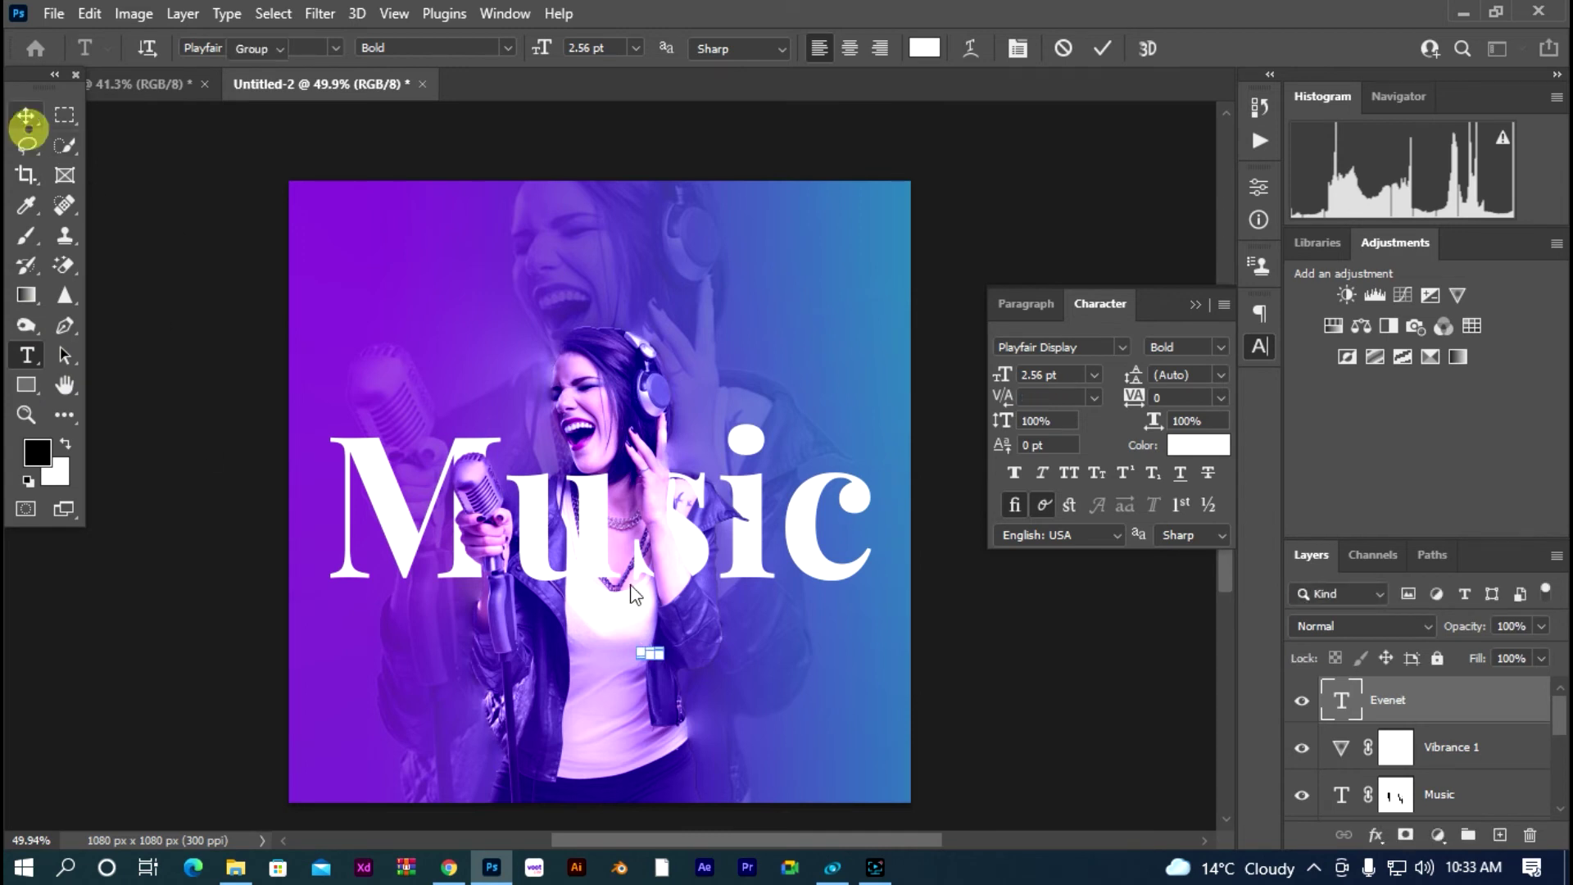
Step: Commit the tiny new text and scale it up to a readable size
{"action": "left_click", "coordinate": [26, 115]}
{"action": "key", "text": "ctrl+t"}
{"action": "mouse_move", "coordinate": [659, 658]}
{"action": "left_mouse_down"}
{"action": "mouse_move", "coordinate": [774, 697]}
{"action": "mouse_move", "coordinate": [794, 633]}
{"action": "left_mouse_up"}
{"action": "key", "text": "Return"}
{"action": "left_click", "coordinate": [27, 355]}
Step: Correct 'Evenet' to 'Event', then move it and enlarge it to 125%
{"action": "left_click", "coordinate": [820, 623]}
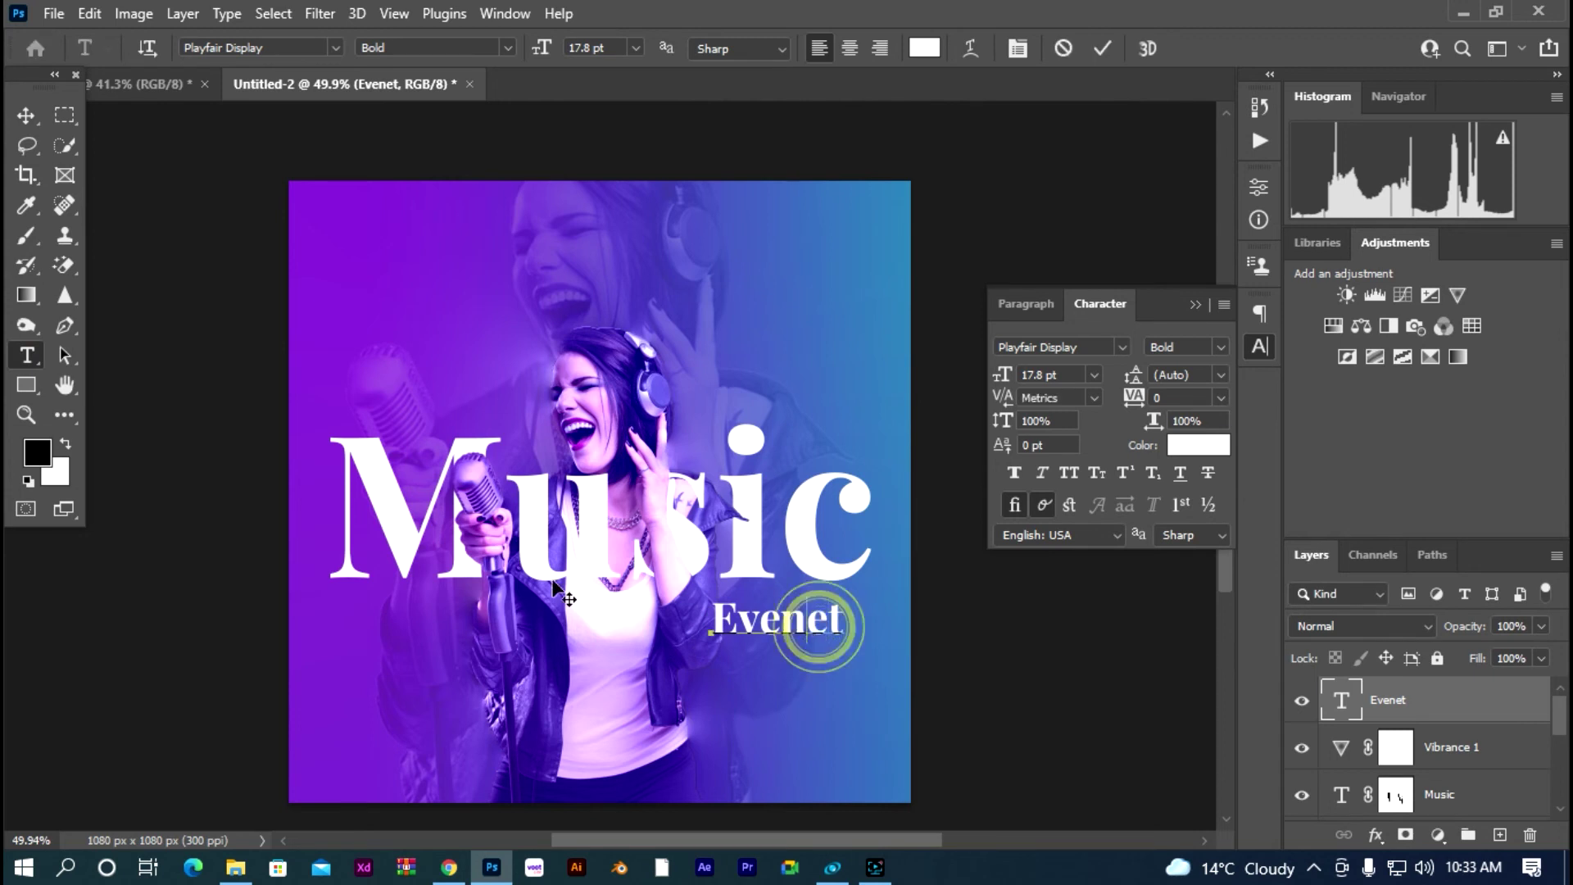
{"action": "key", "text": "BackSpace"}
{"action": "left_click", "coordinate": [26, 115]}
{"action": "mouse_move", "coordinate": [788, 638]}
{"action": "left_mouse_down"}
{"action": "mouse_move", "coordinate": [819, 619]}
{"action": "mouse_move", "coordinate": [811, 630]}
{"action": "left_mouse_up"}
{"action": "key", "text": "ctrl+t"}
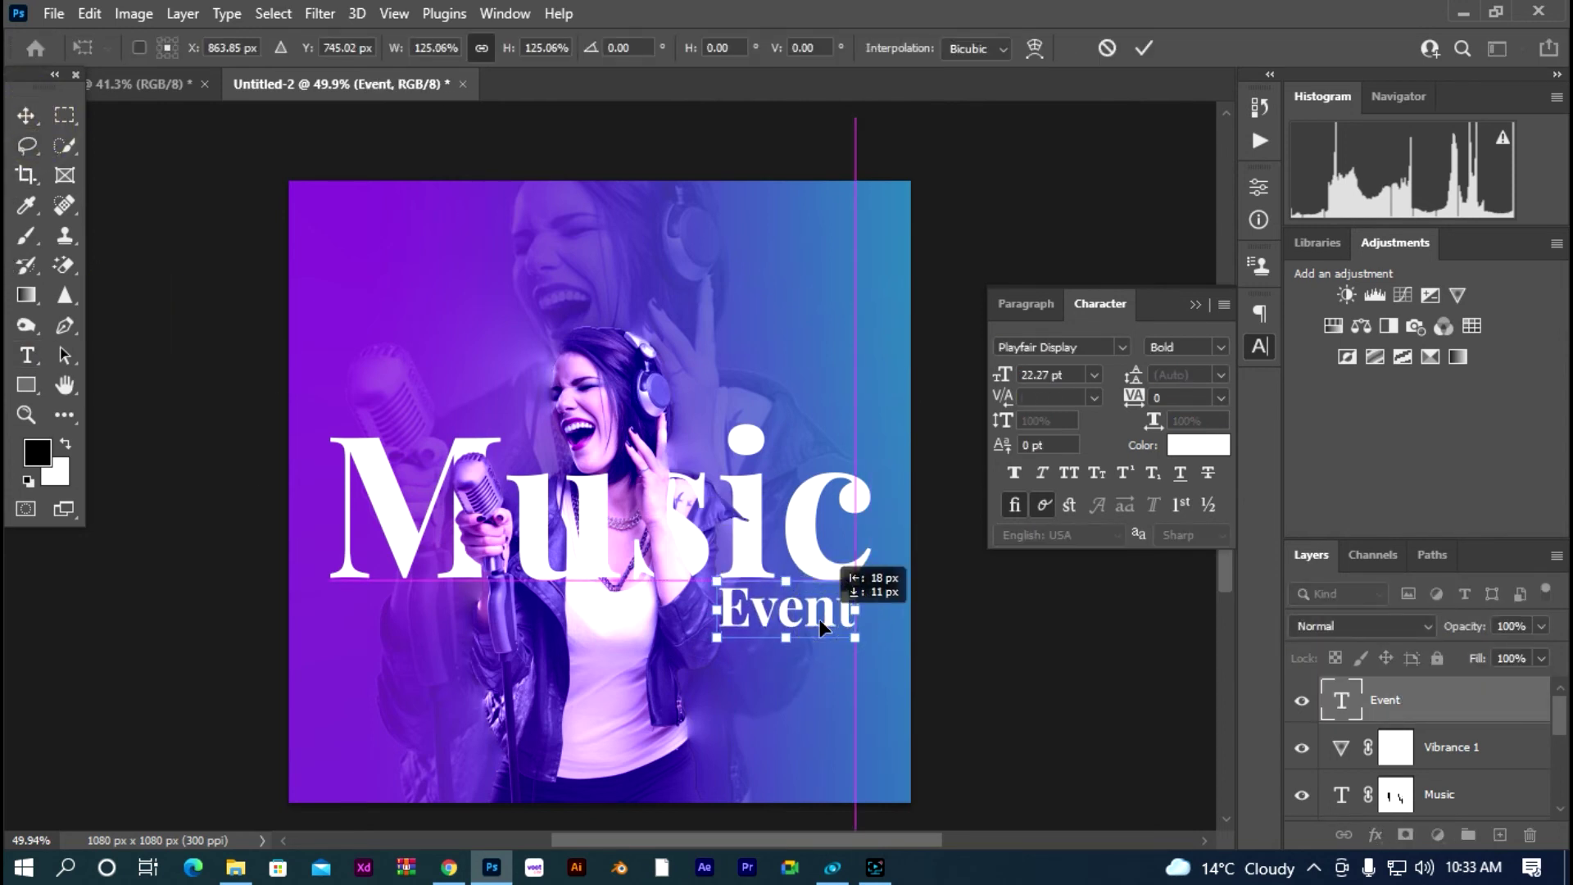
{"action": "left_click", "coordinate": [975, 647]}
Step: Shrink Event slightly and place it just below the right end of Music
{"action": "scroll", "coordinate": [770, 660], "scroll_direction": "down", "scroll_amount": 2}
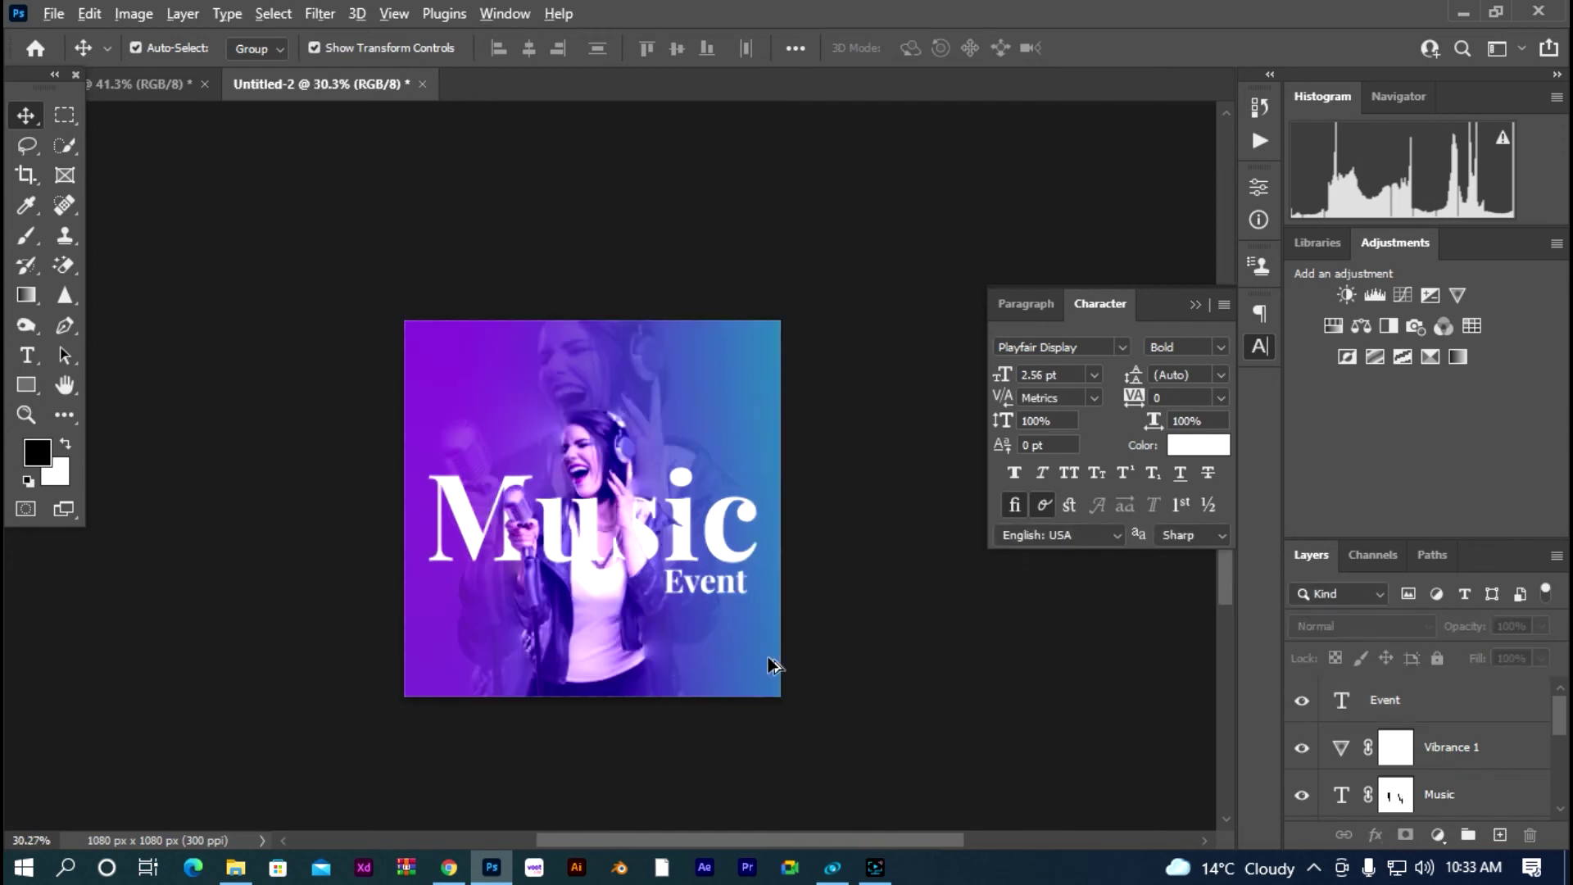
{"action": "scroll", "coordinate": [748, 636], "scroll_direction": "up", "scroll_amount": 2}
{"action": "left_click", "coordinate": [799, 524]}
{"action": "left_click", "coordinate": [746, 544]}
{"action": "key", "text": "ctrl+t"}
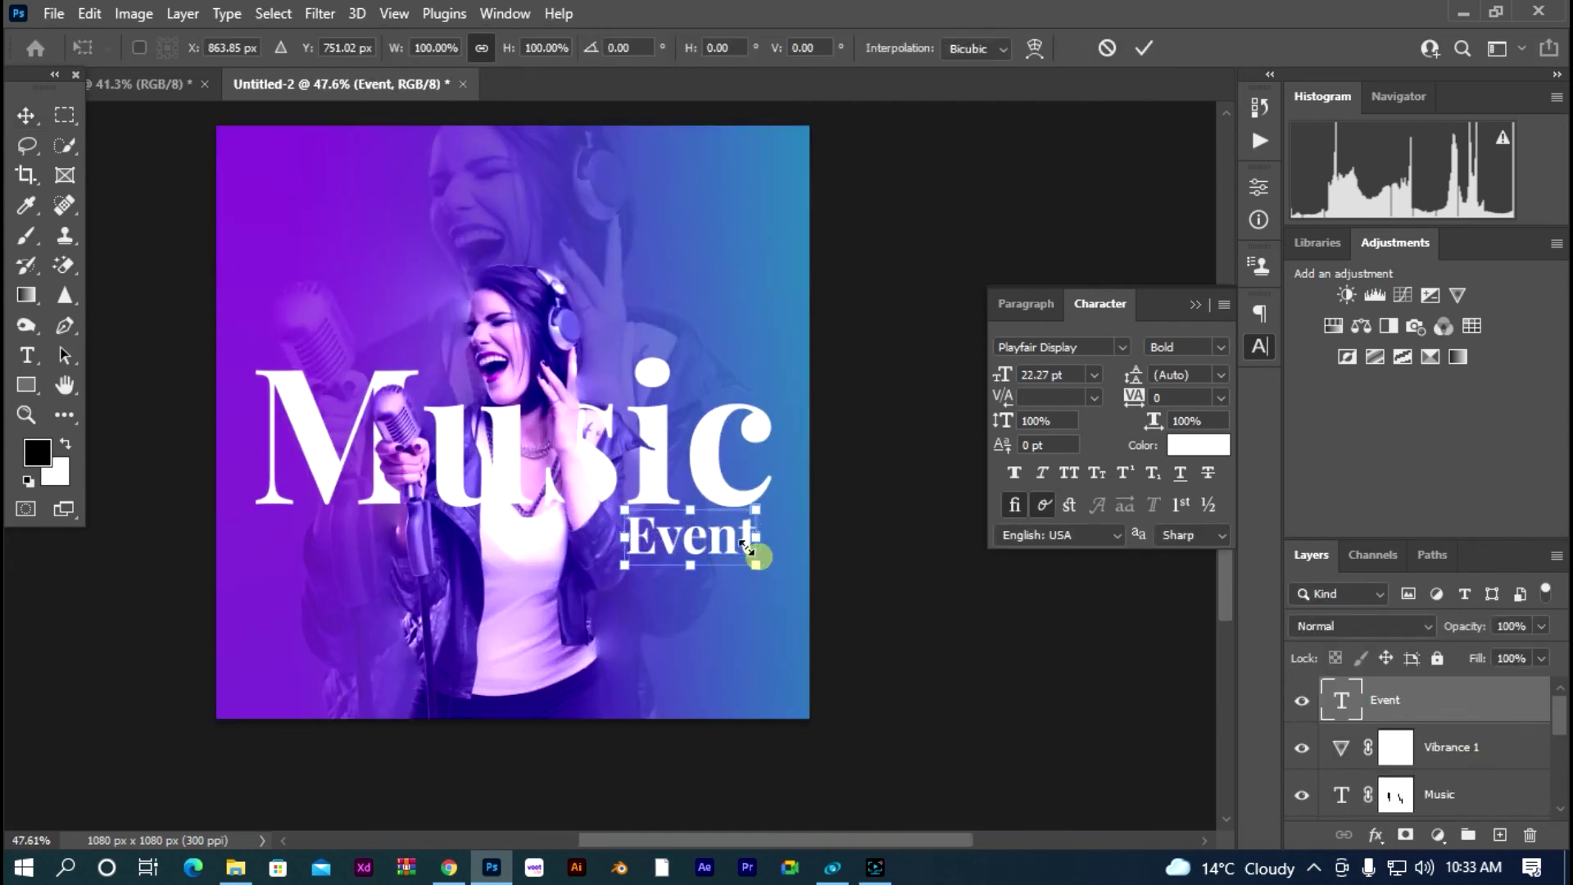
{"action": "mouse_move", "coordinate": [746, 545]}
{"action": "left_mouse_down"}
{"action": "mouse_move", "coordinate": [716, 535]}
{"action": "mouse_move", "coordinate": [508, 573]}
{"action": "mouse_move", "coordinate": [721, 544]}
{"action": "left_mouse_up"}
{"action": "left_click", "coordinate": [873, 588]}
Step: Dock the floating Character/Paragraph panel into the right-hand icon strip, clearing the Music Event title
{"action": "scroll", "coordinate": [822, 582], "scroll_direction": "down", "scroll_amount": 2}
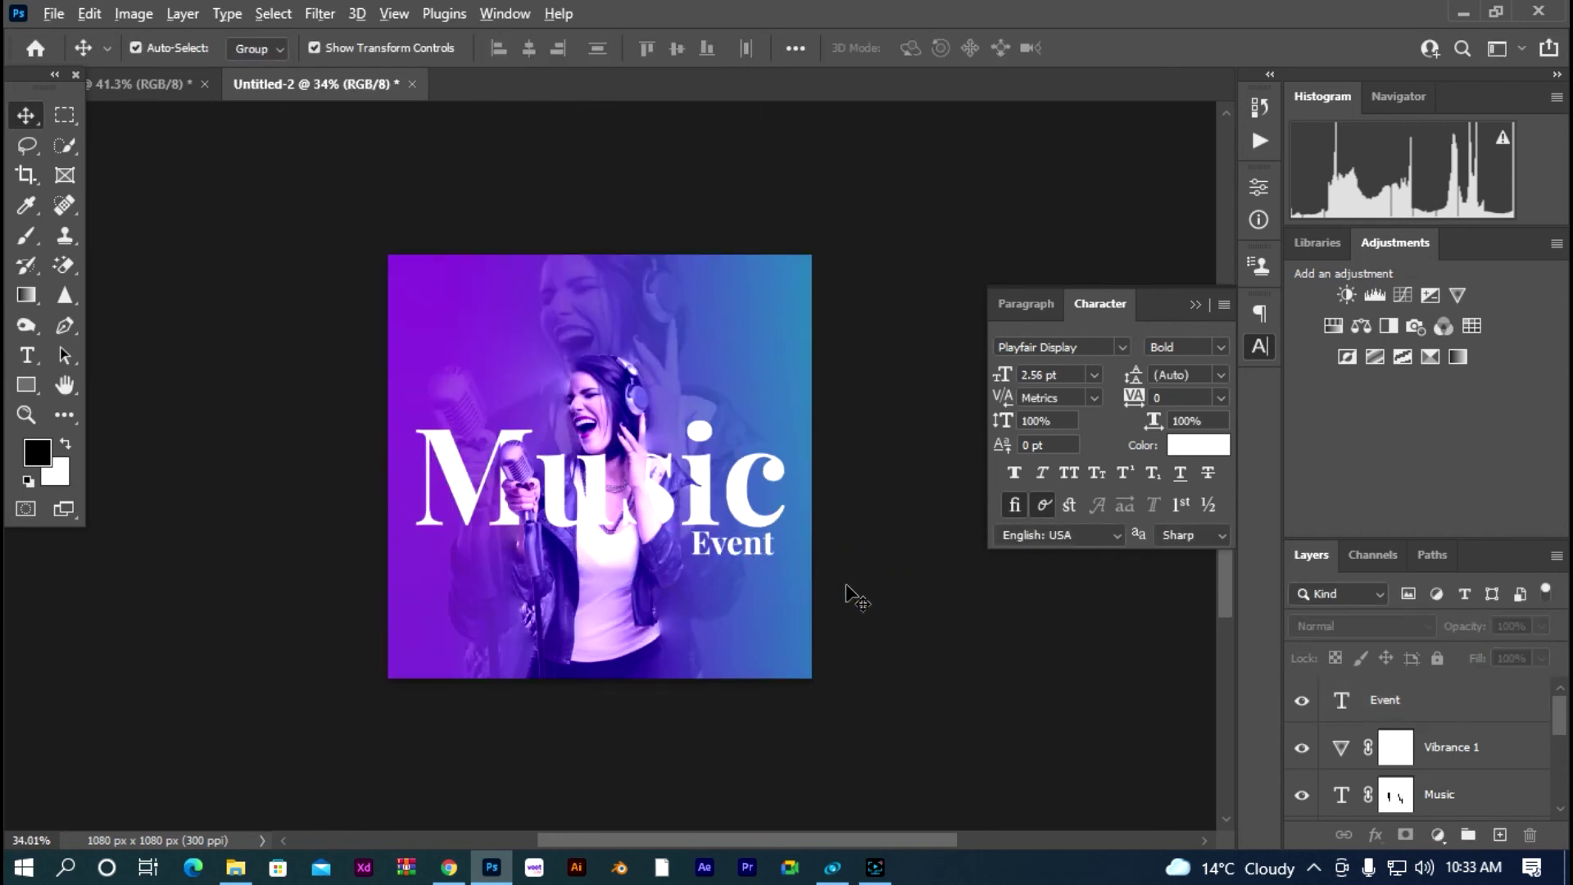
{"action": "scroll", "coordinate": [574, 508], "scroll_direction": "up", "scroll_amount": 1}
{"action": "scroll", "coordinate": [521, 476], "scroll_direction": "up", "scroll_amount": 1}
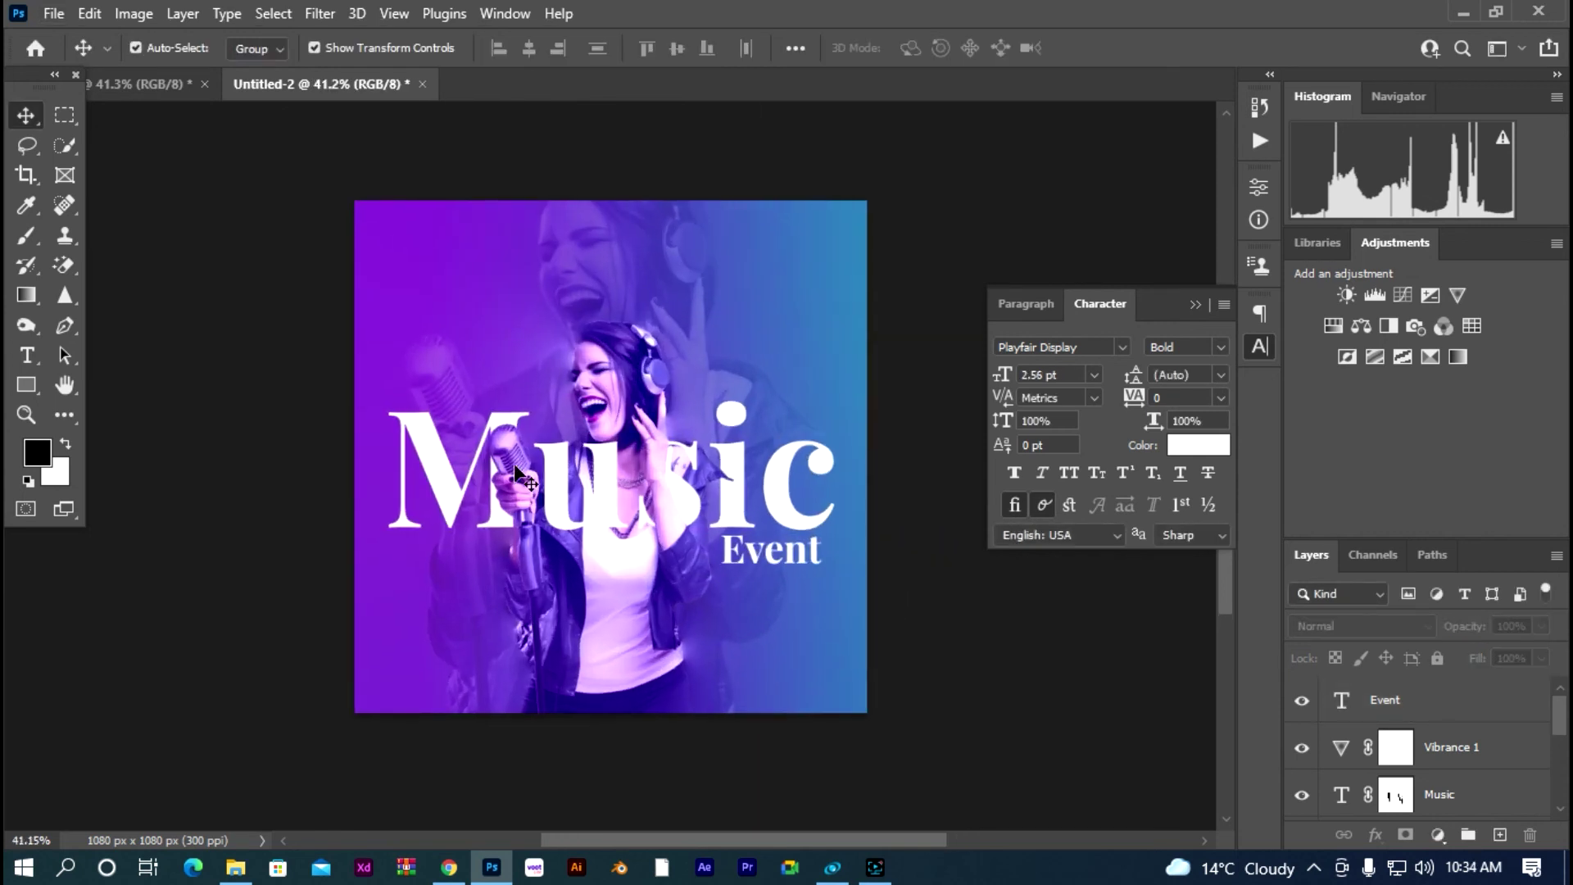
{"action": "left_click_drag", "start_coordinate": [1167, 291], "coordinate": [1196, 299]}
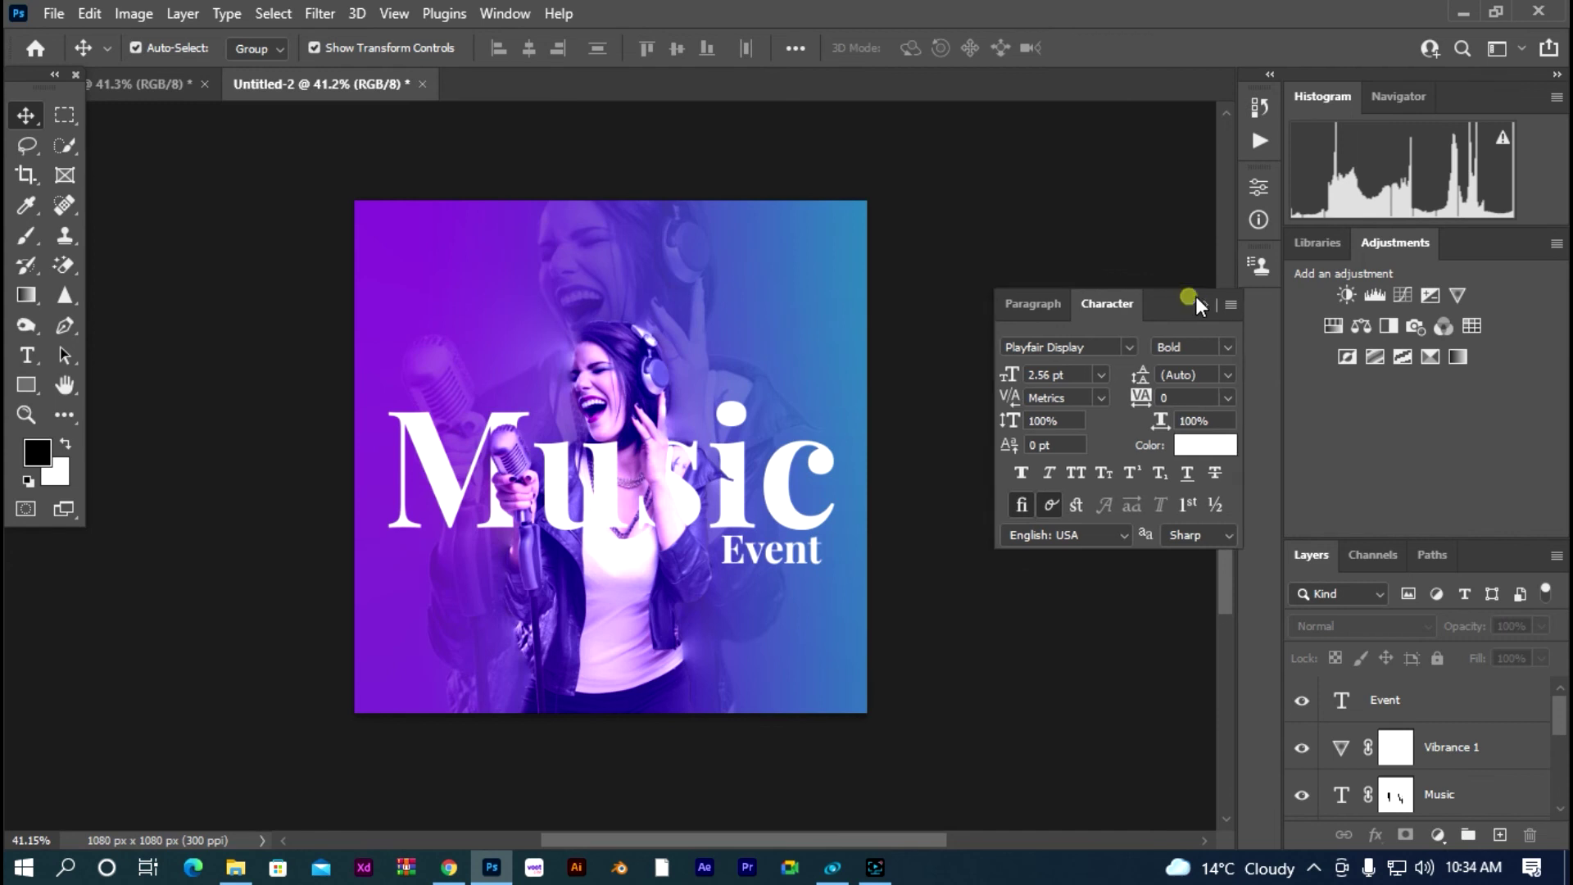
{"action": "left_click", "coordinate": [1212, 282]}
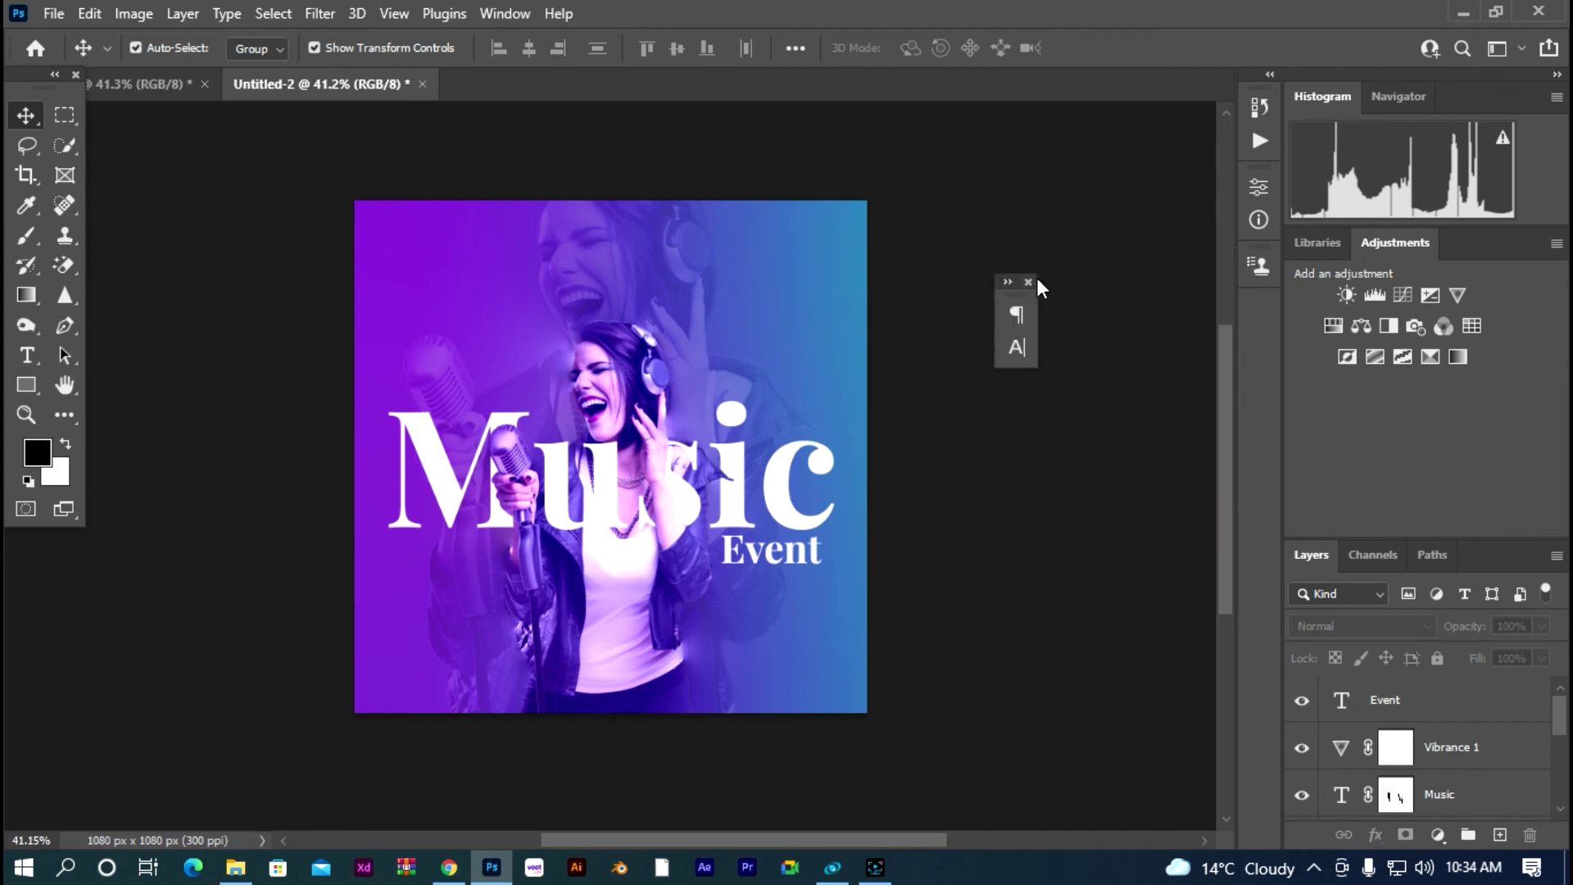
{"action": "left_click", "coordinate": [1009, 287]}
{"action": "left_click_drag", "start_coordinate": [1012, 291], "coordinate": [1260, 320]}
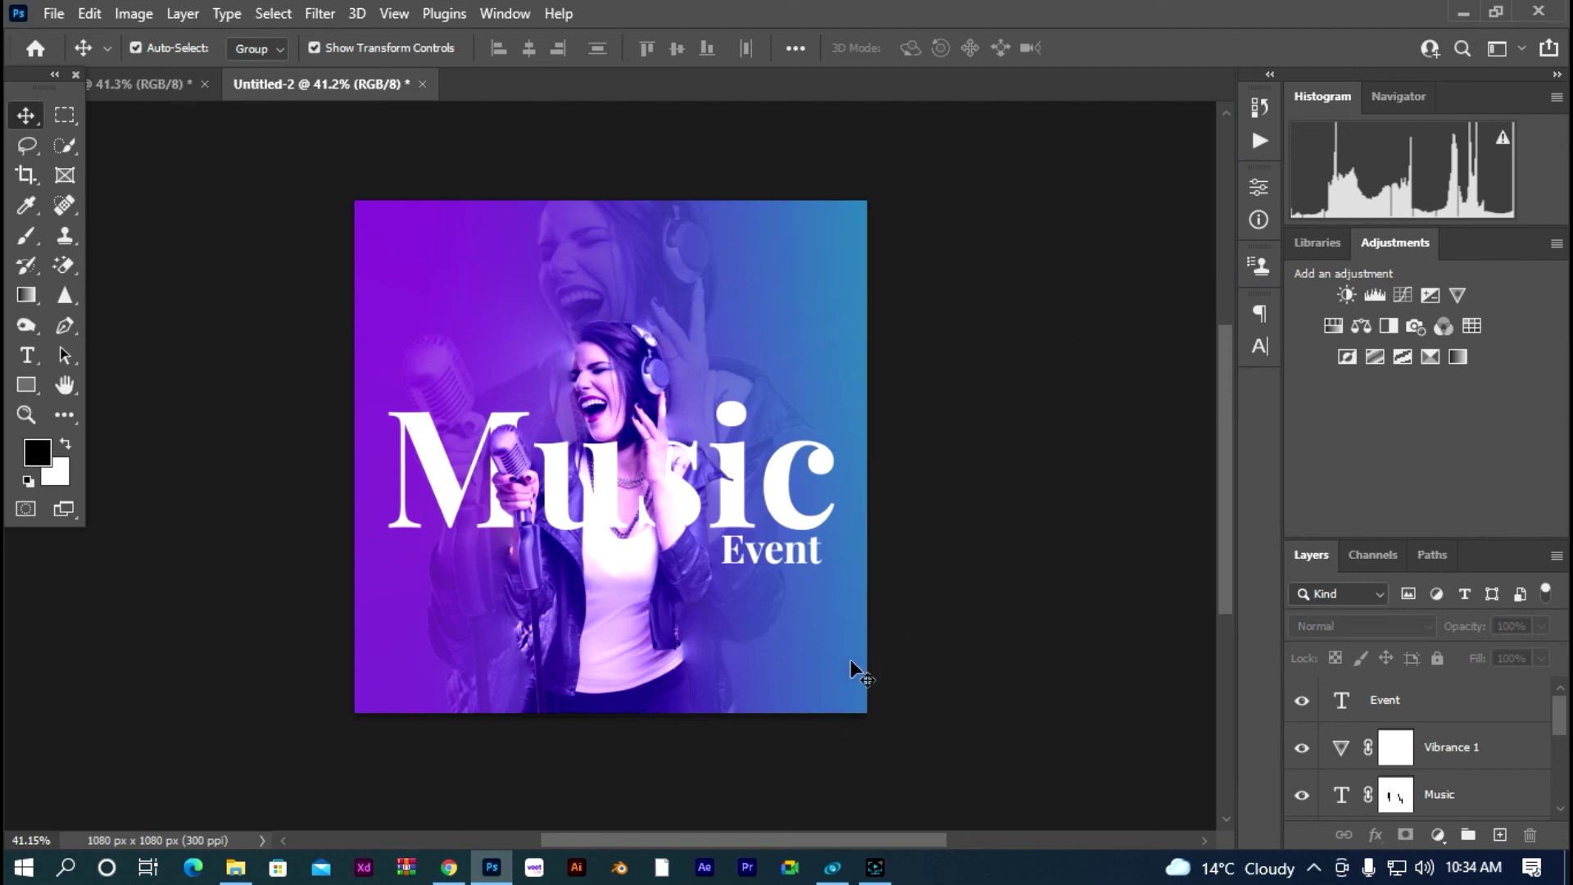
{"action": "scroll", "coordinate": [797, 644], "scroll_direction": "up", "scroll_amount": 2}
{"action": "scroll", "coordinate": [797, 643], "scroll_direction": "down", "scroll_amount": 2}
{"action": "scroll", "coordinate": [795, 647], "scroll_direction": "down", "scroll_amount": 1}
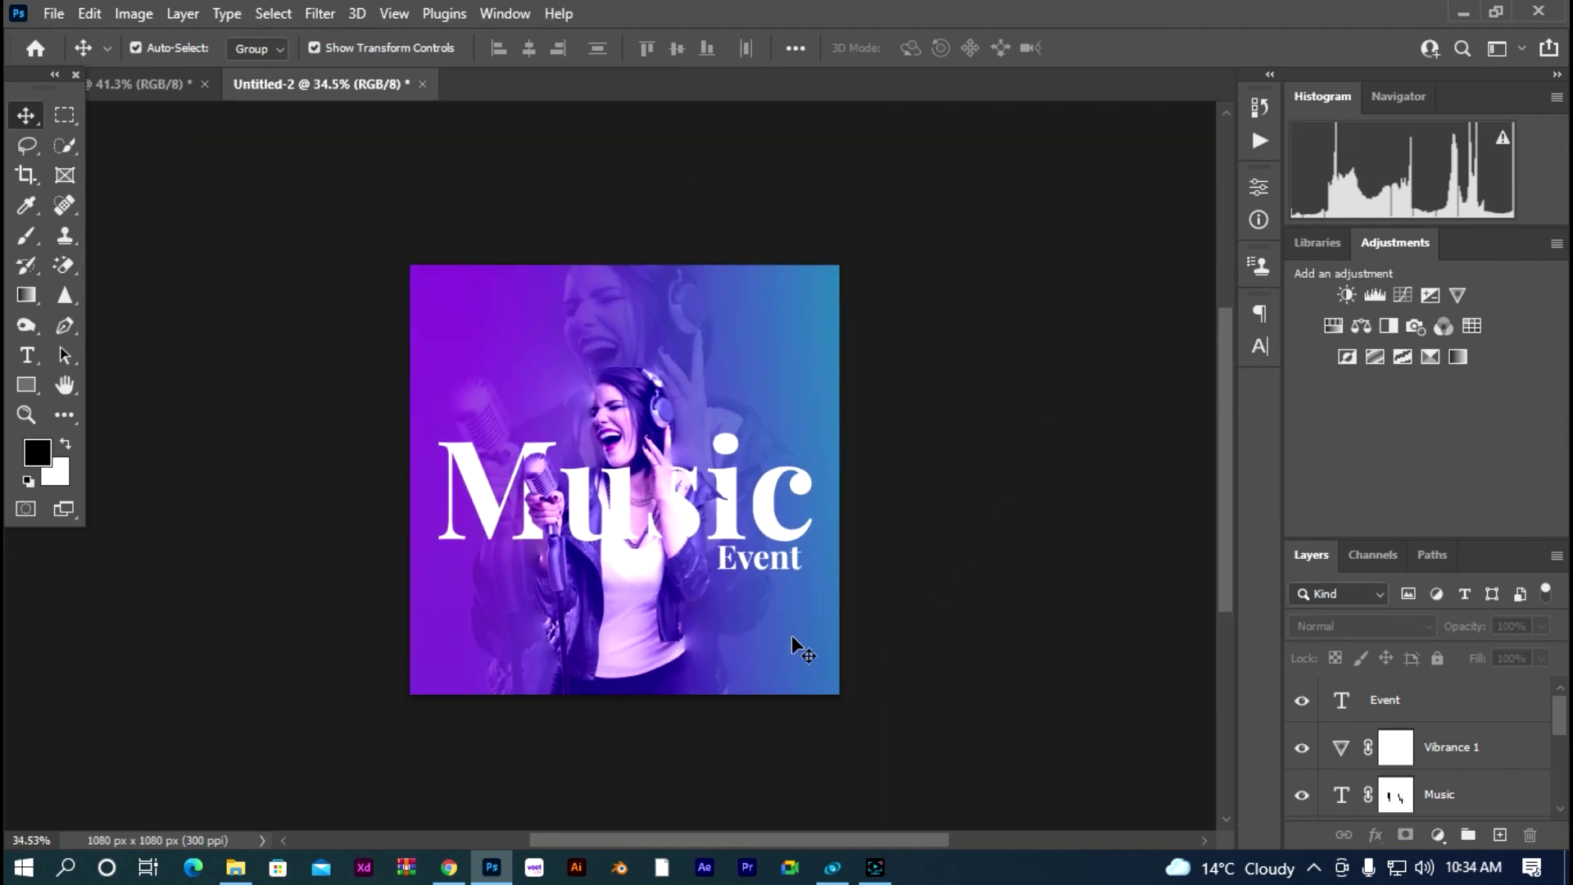